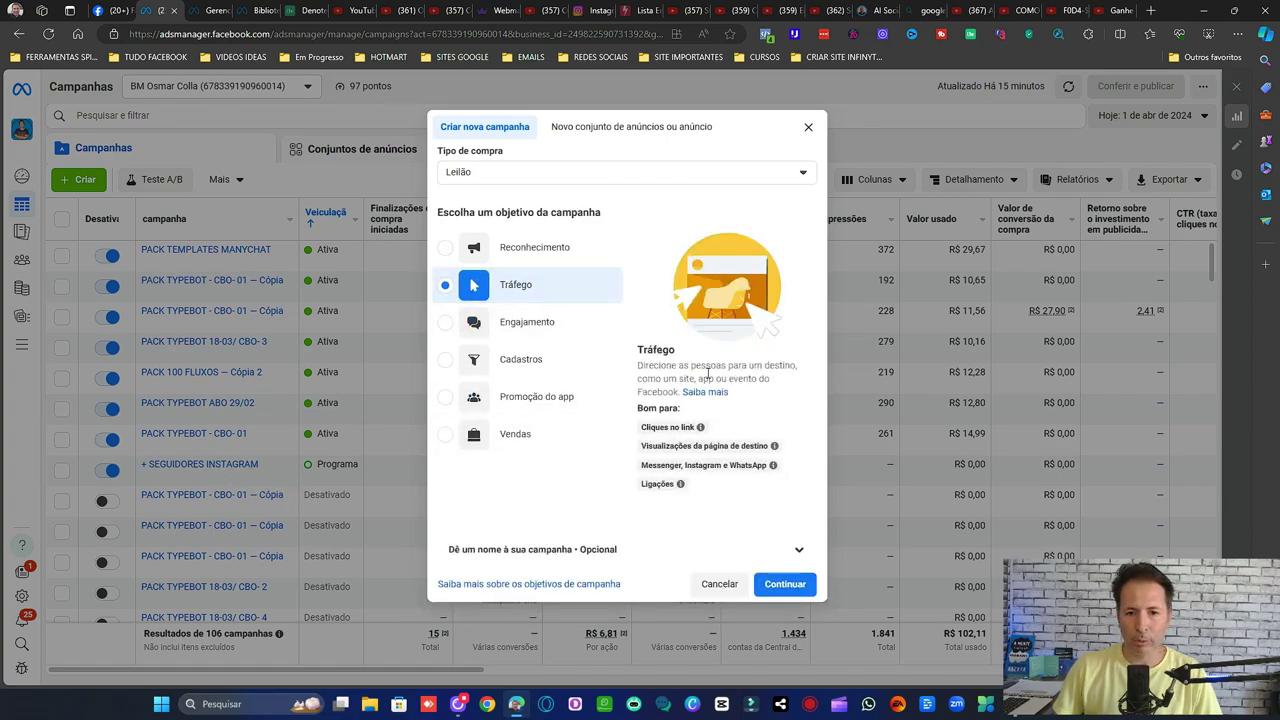
click(804, 588)
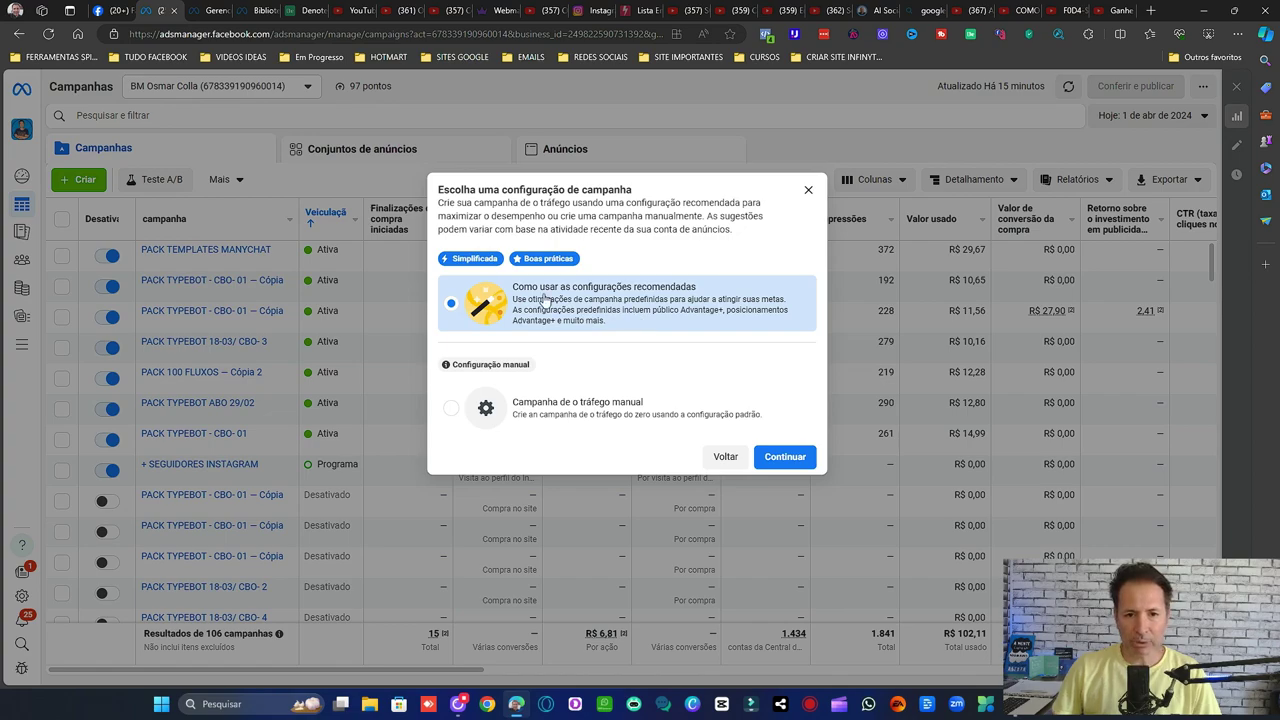
click(592, 410)
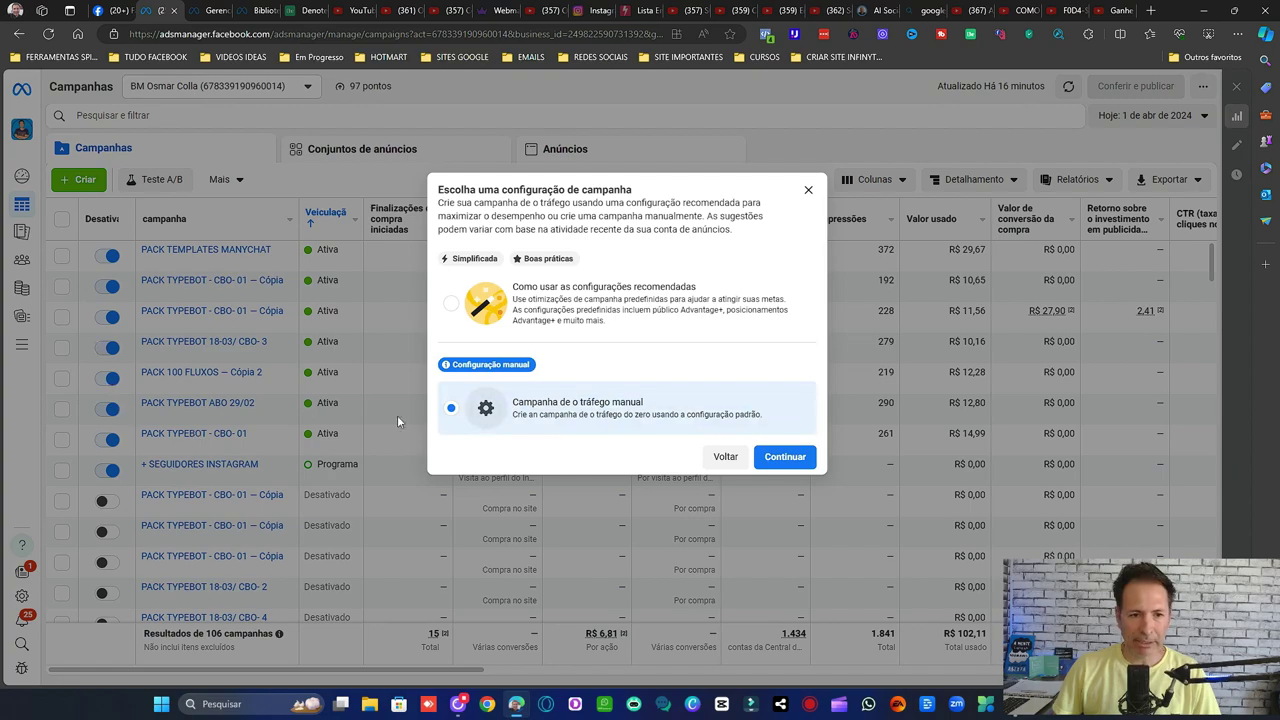
click(808, 189)
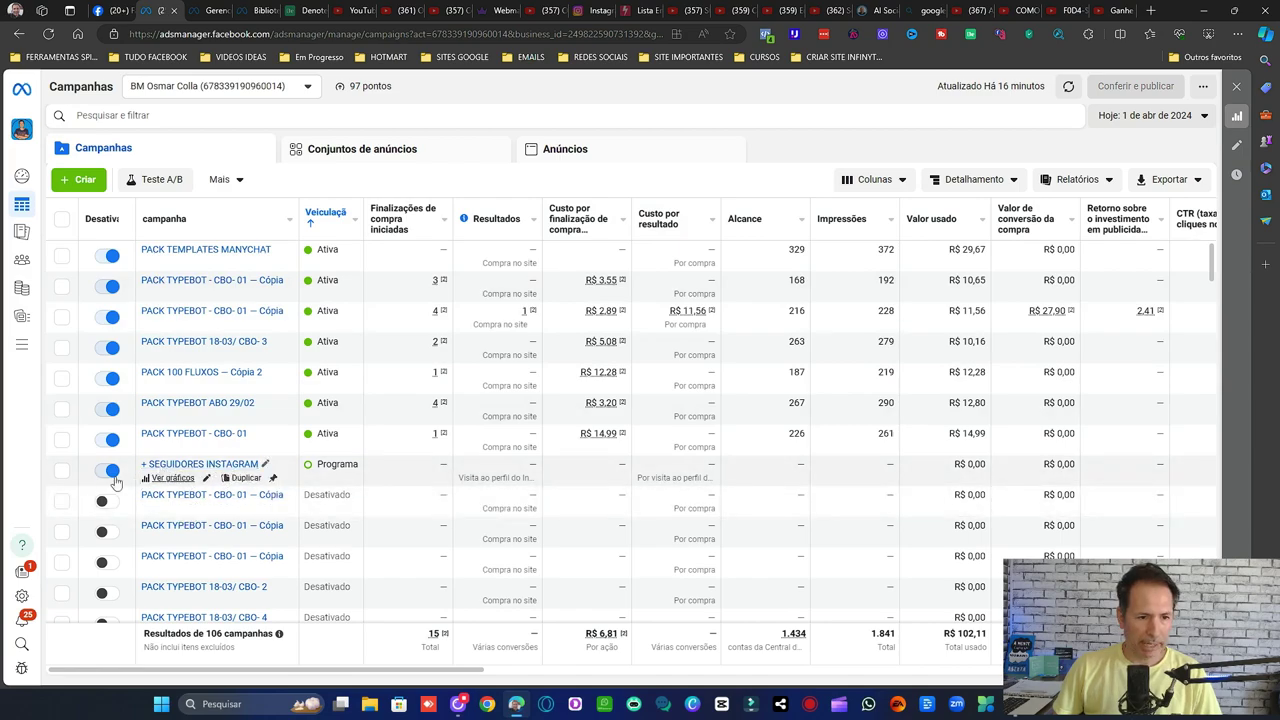
Open the + SEGUIDORES INSTAGRAM campaign for editing and review its name, objective and Advantage campaign budget settings
click(61, 471)
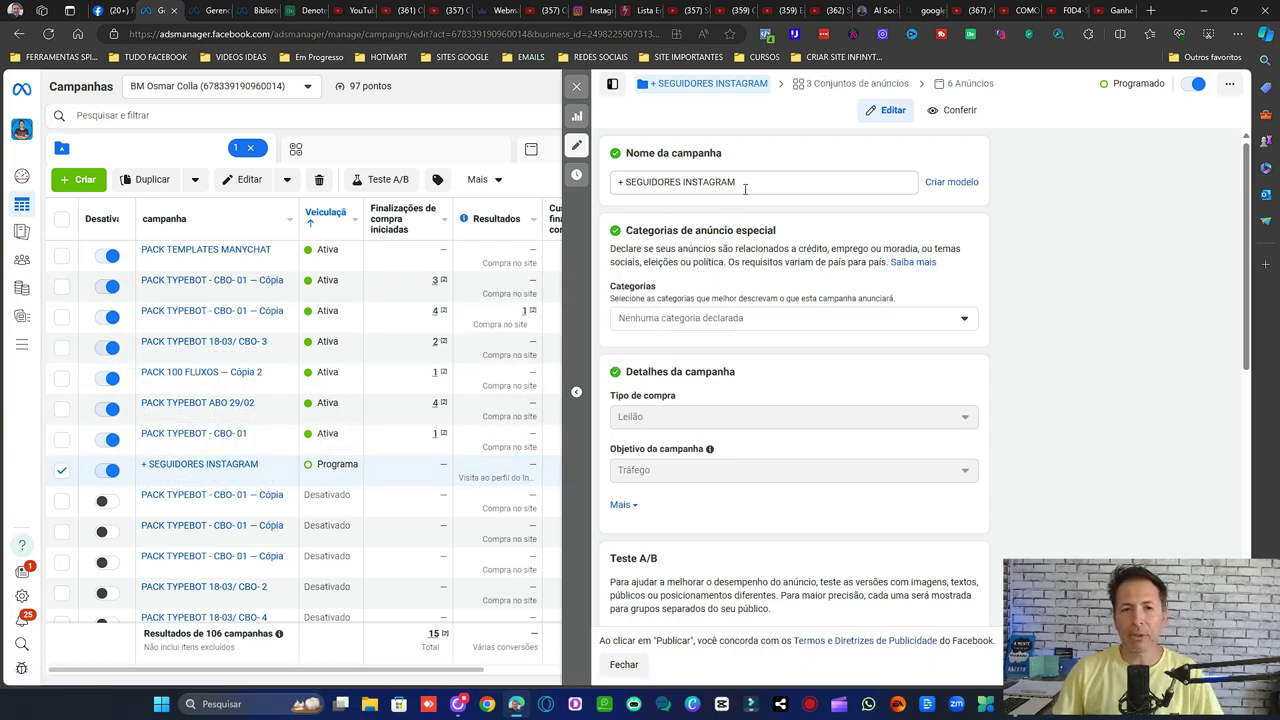
scroll(834, 275, down, 4)
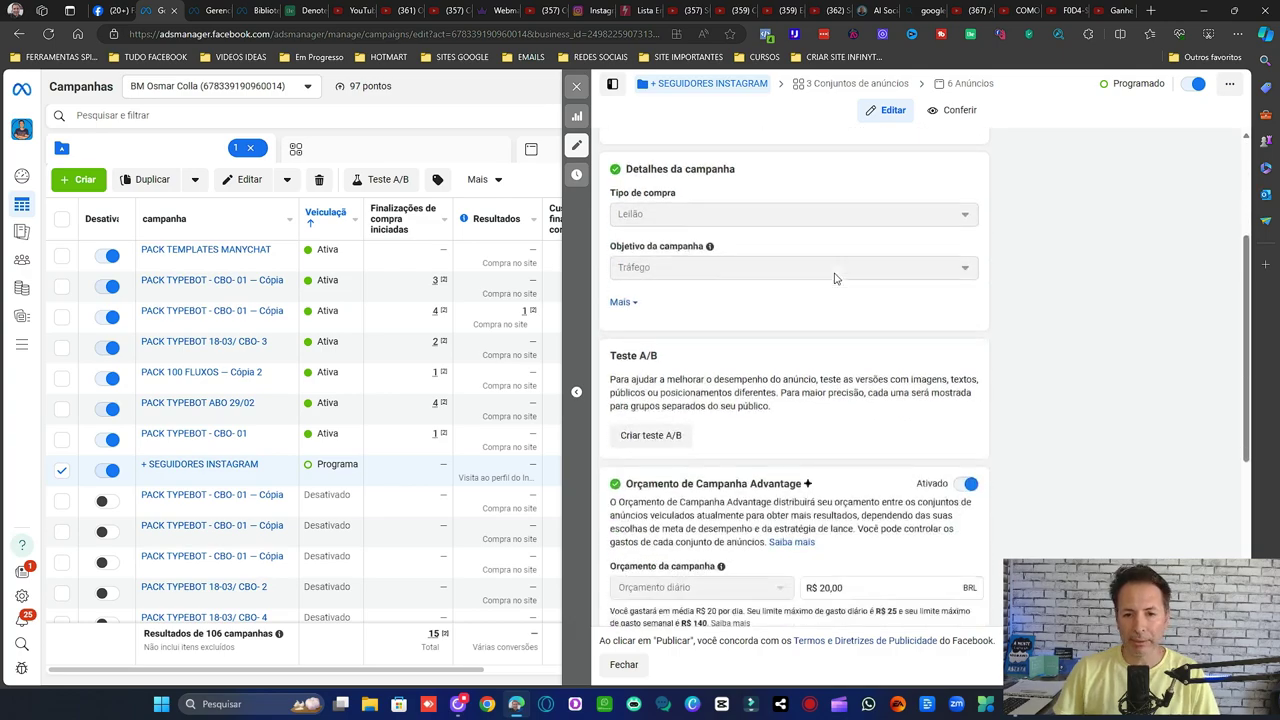
scroll(836, 279, down, 3)
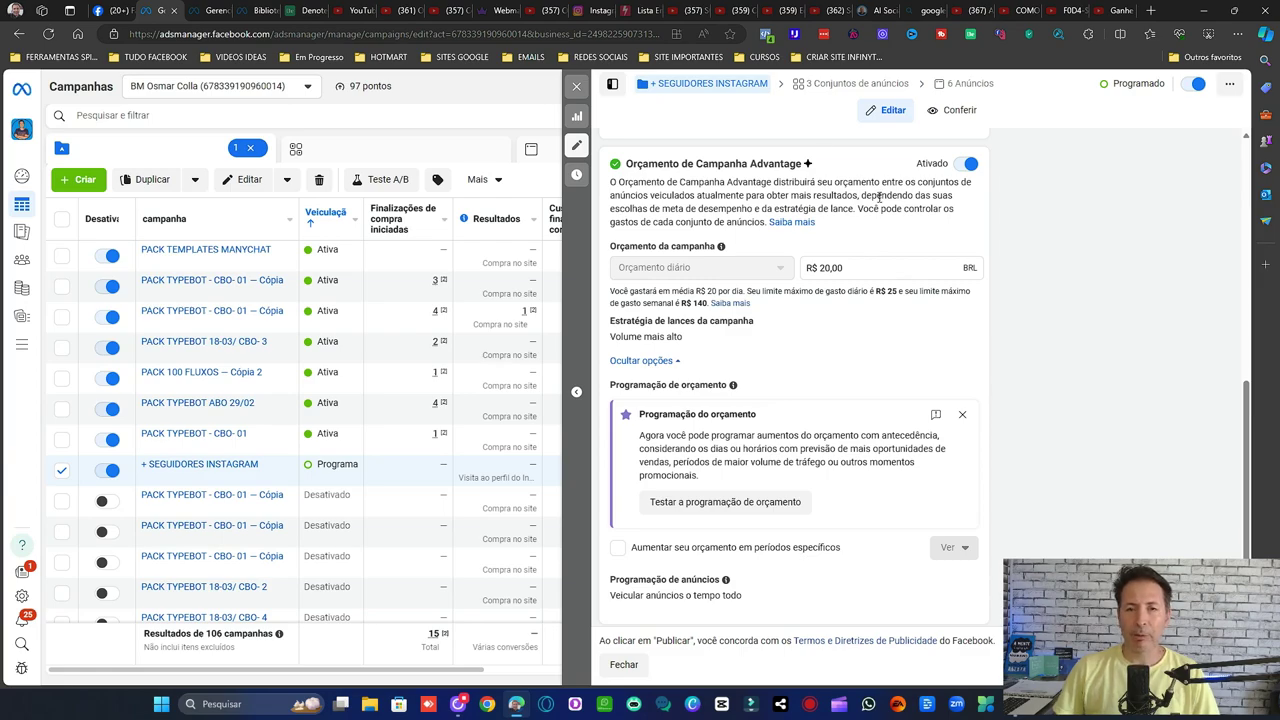
scroll(857, 314, down, 1)
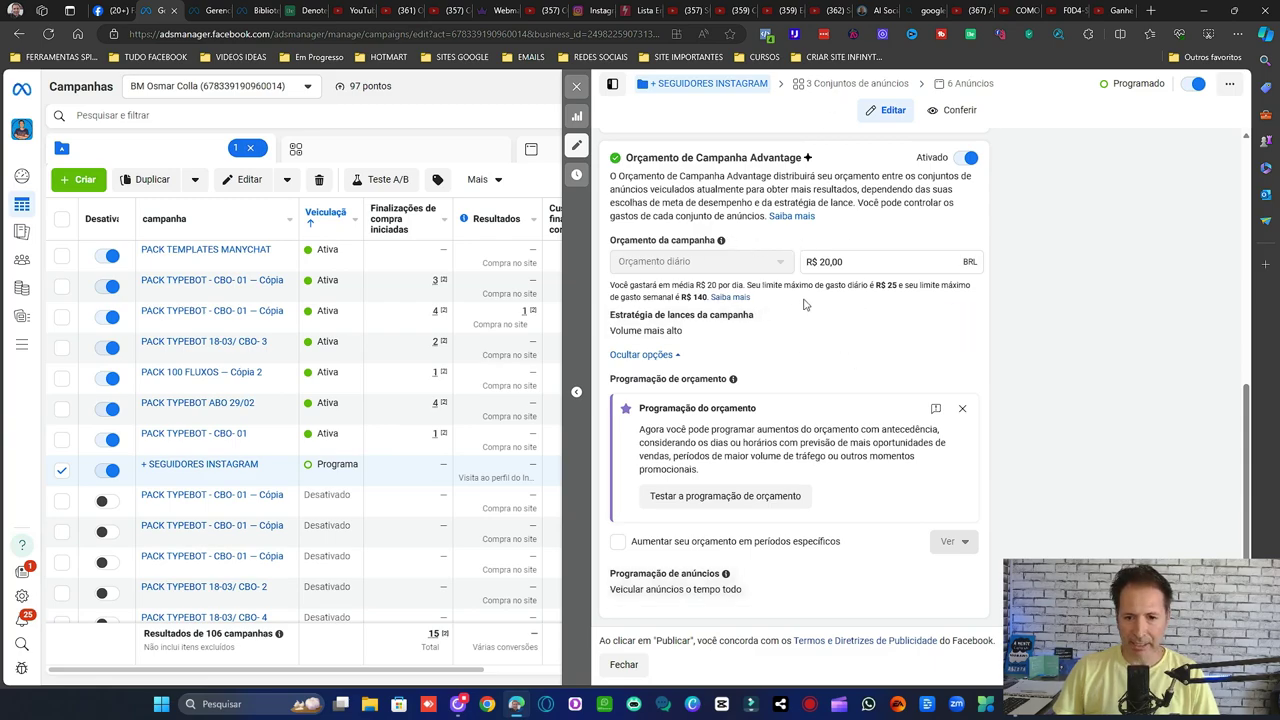
scroll(840, 397, up, 5)
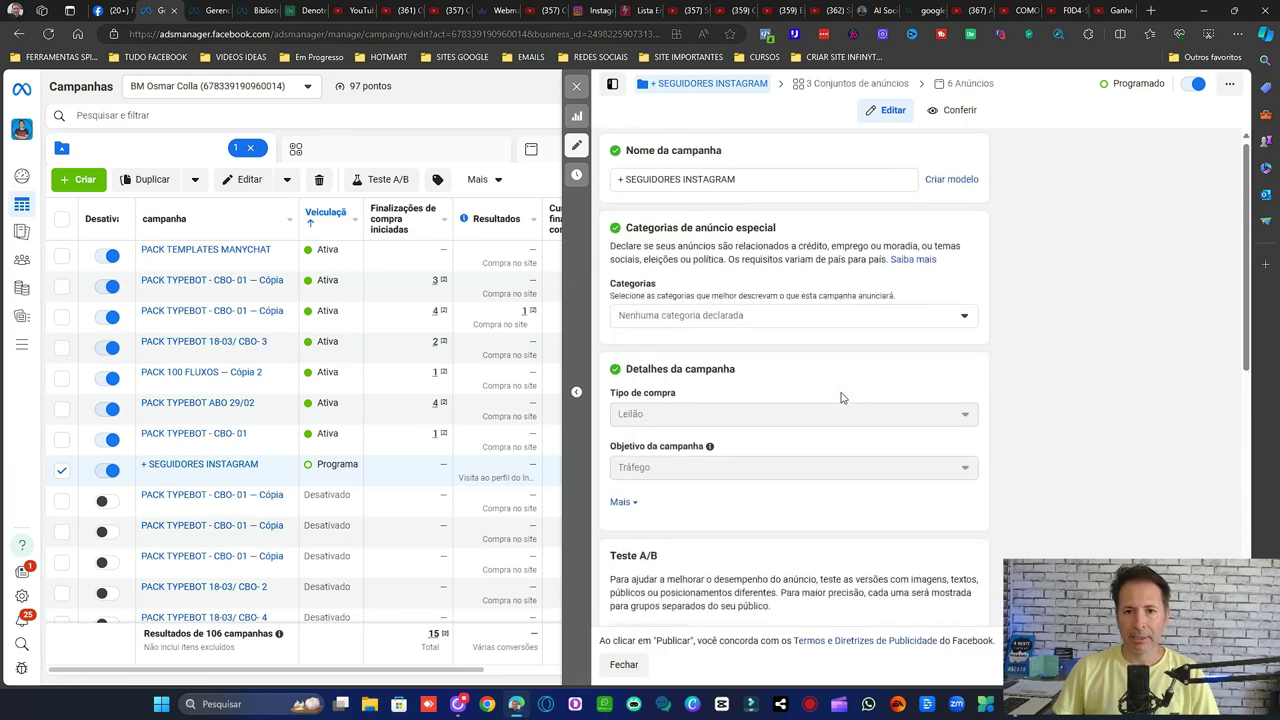
scroll(840, 397, down, 4)
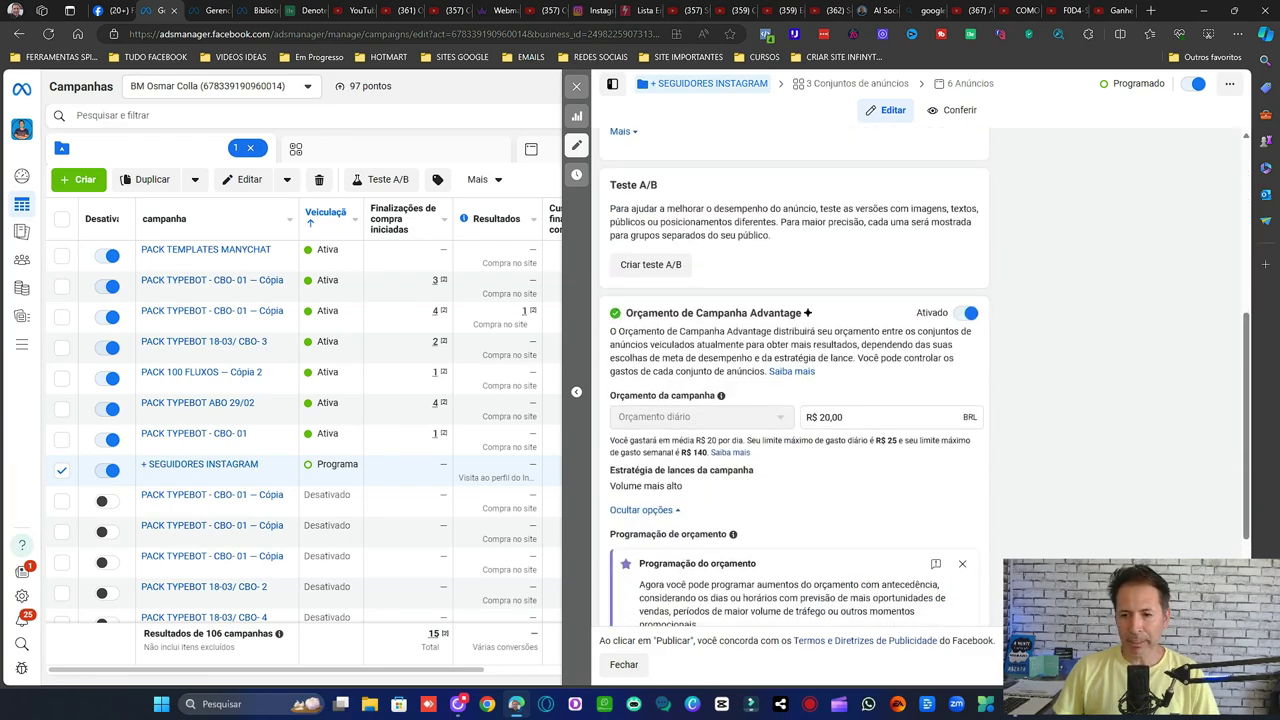
scroll(906, 550, up, 5)
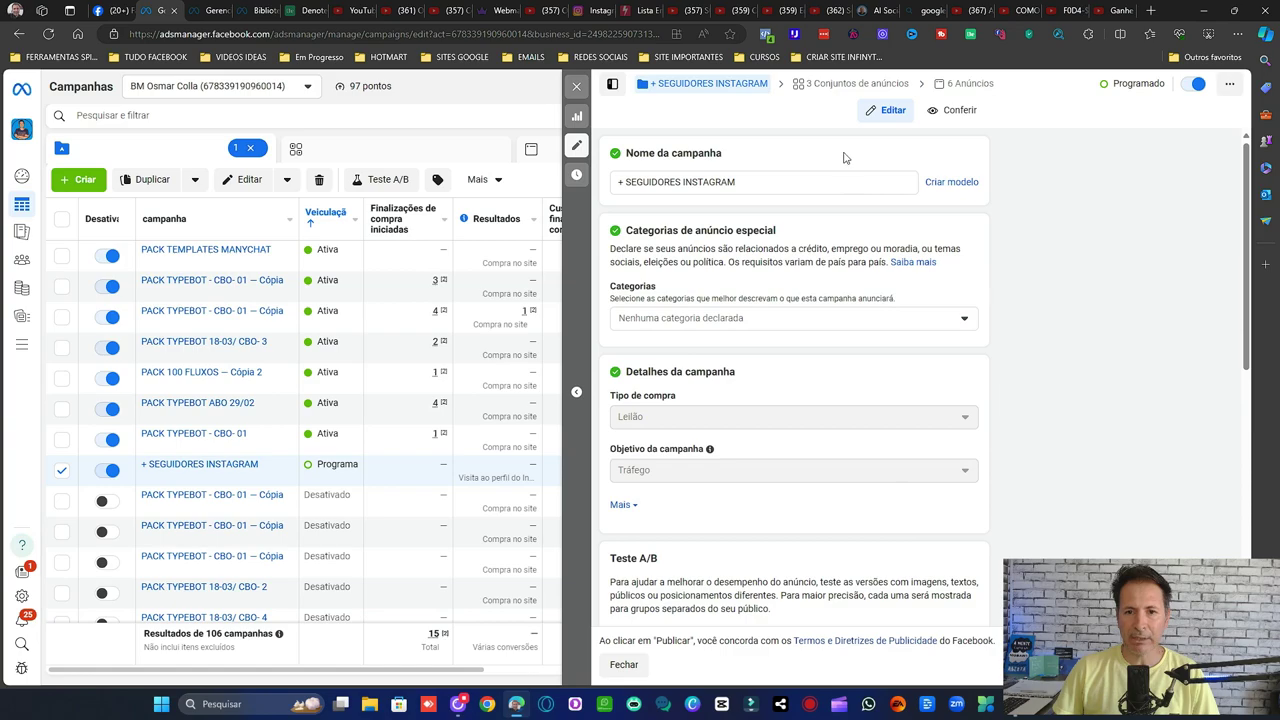
Open the campaign's ad sets for editing and keep only + SEGUIDORES P/ABERTO selected
click(849, 86)
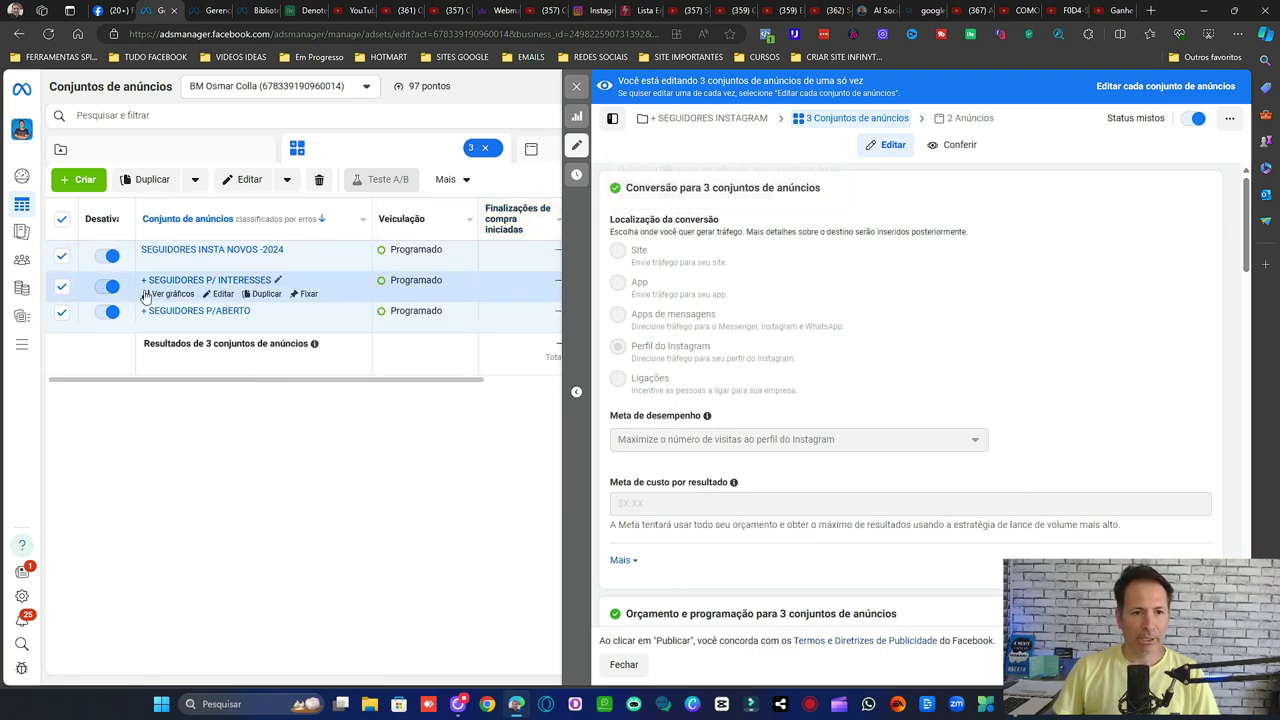
click(61, 256)
click(61, 288)
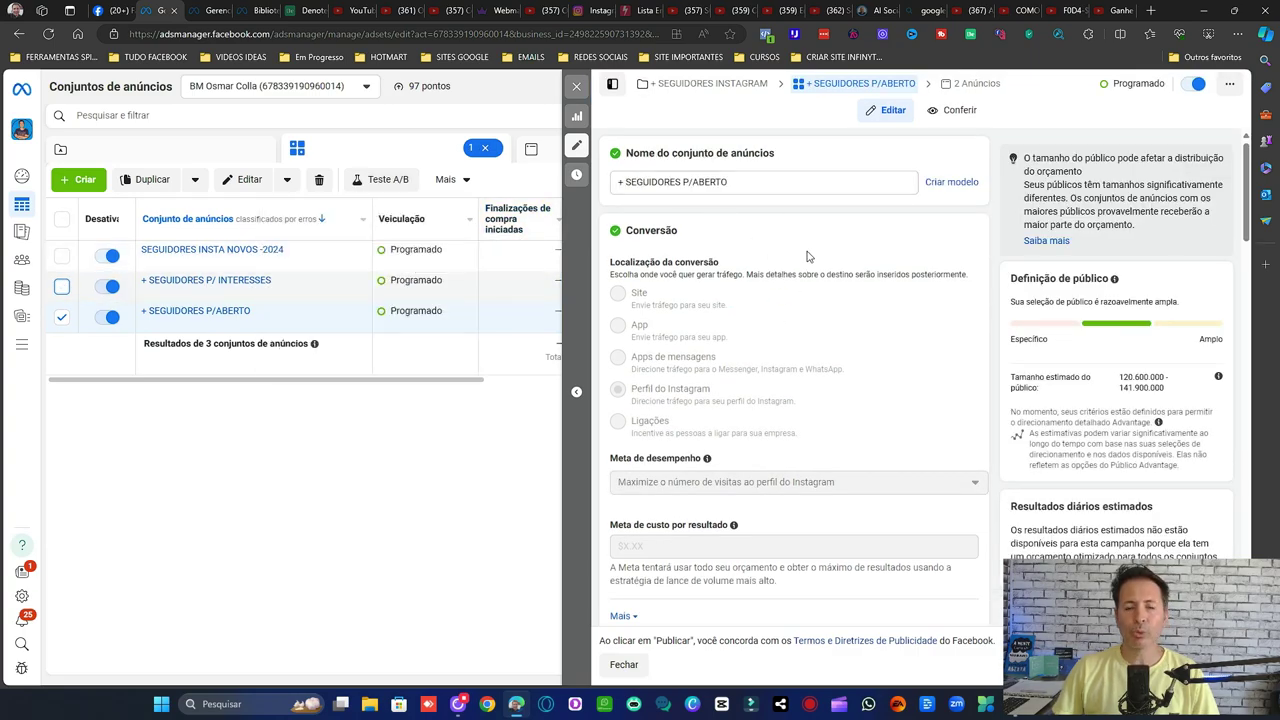
Review the ad set's conversion, start schedule, location and Advantage+ audience settings
mouse_move(774, 266)
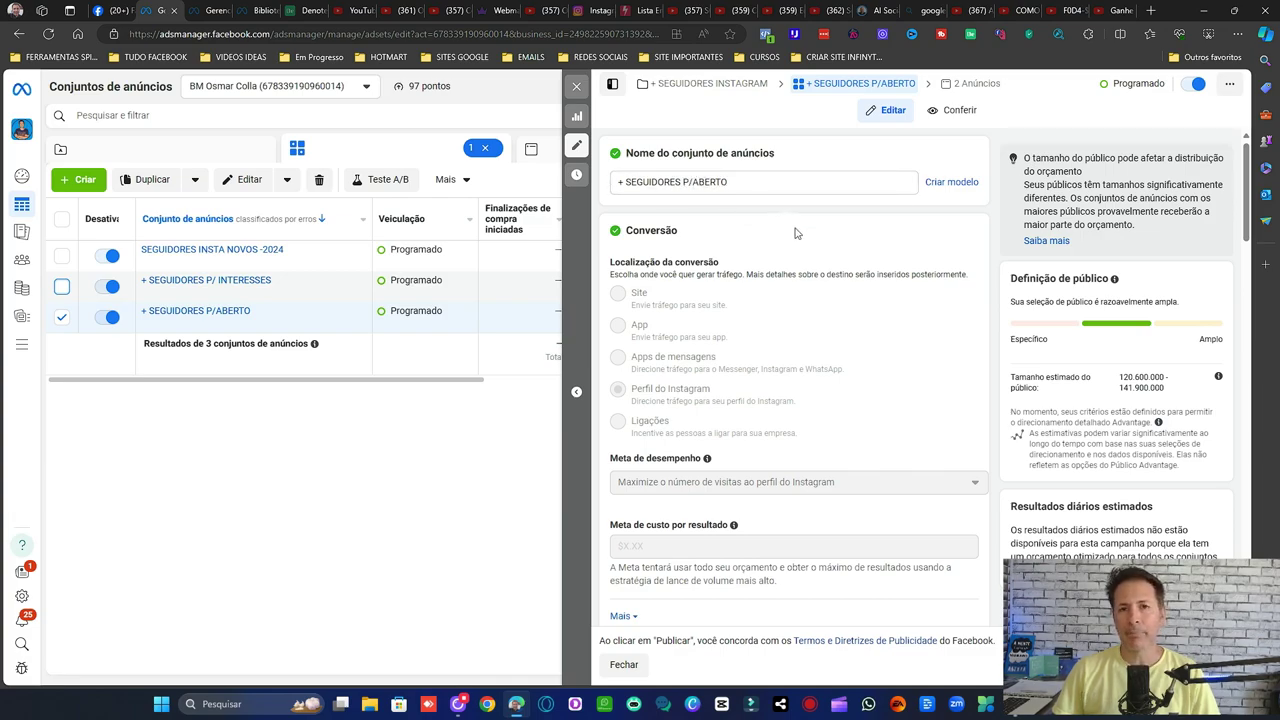
scroll(802, 237, down, 2)
scroll(802, 237, up, 2)
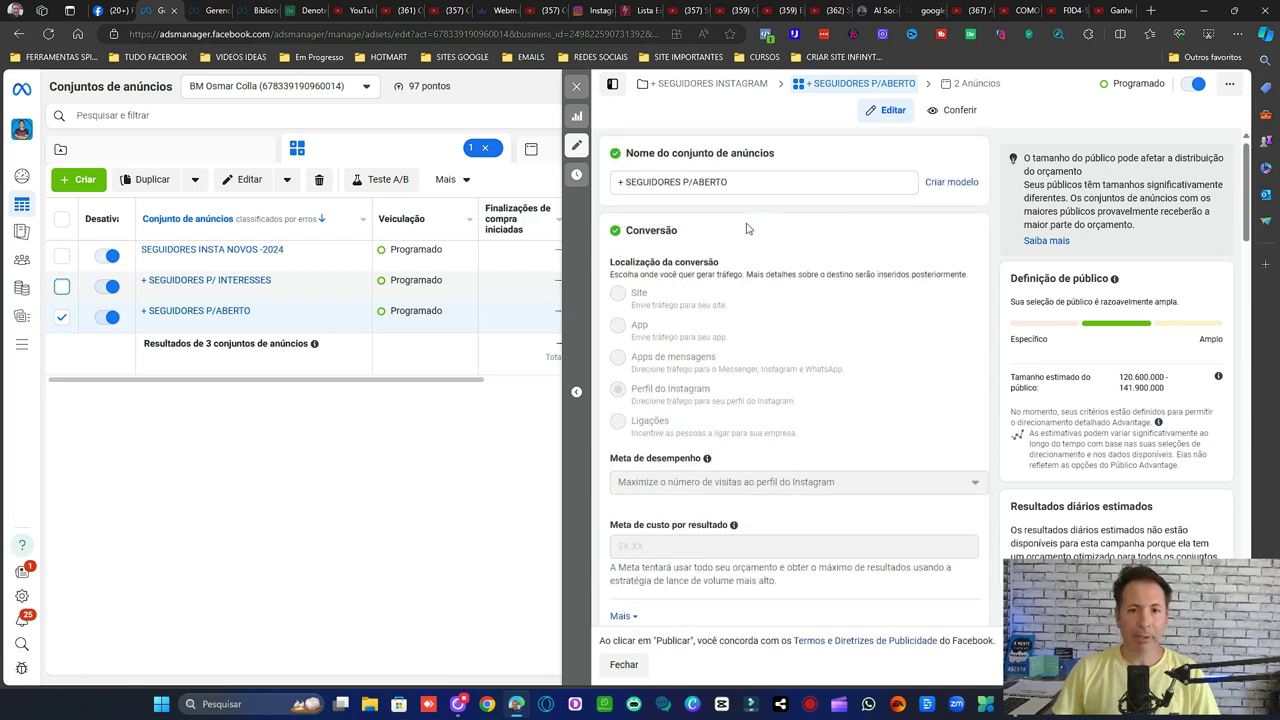
scroll(803, 274, down, 5)
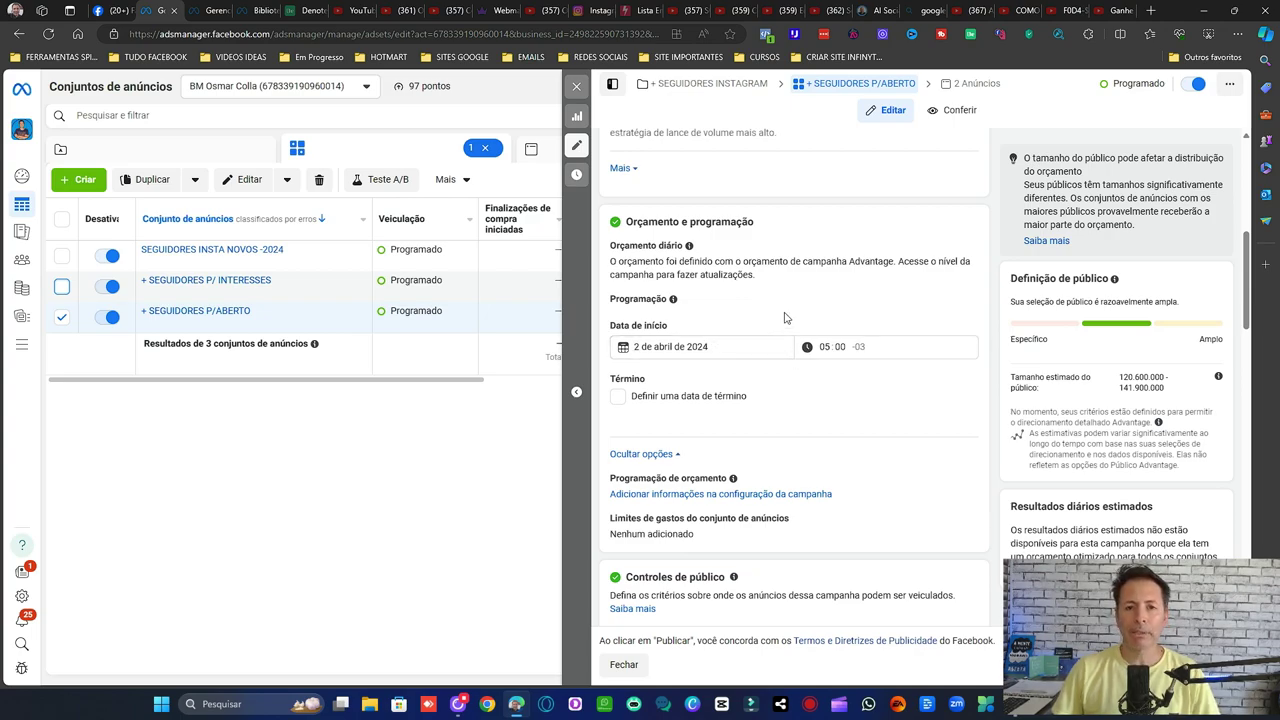
scroll(835, 301, down, 1)
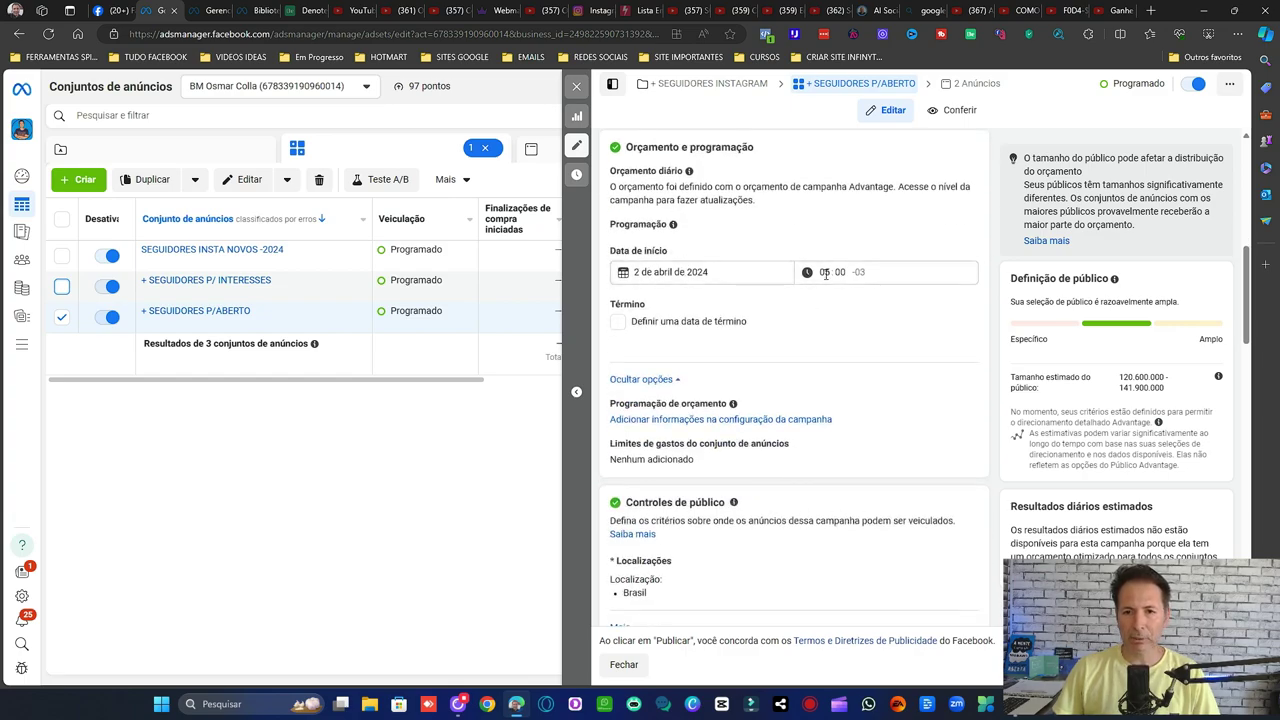
scroll(843, 312, down, 5)
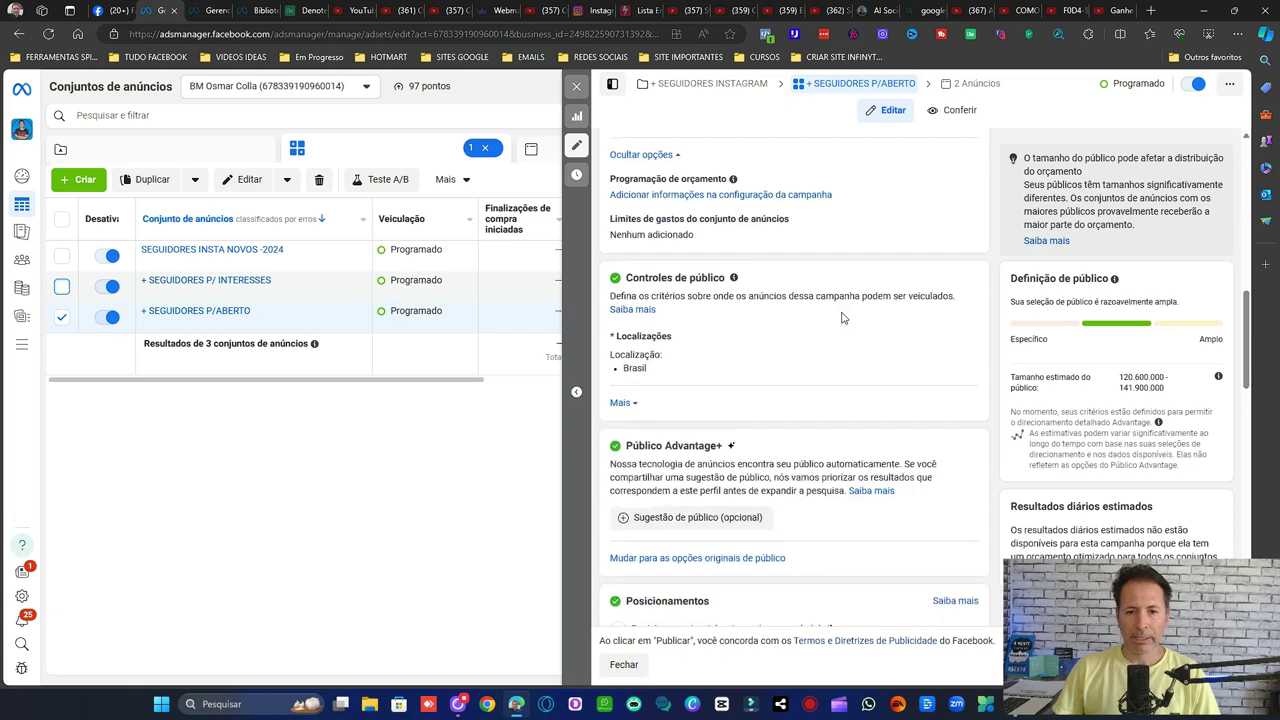
scroll(800, 325, down, 1)
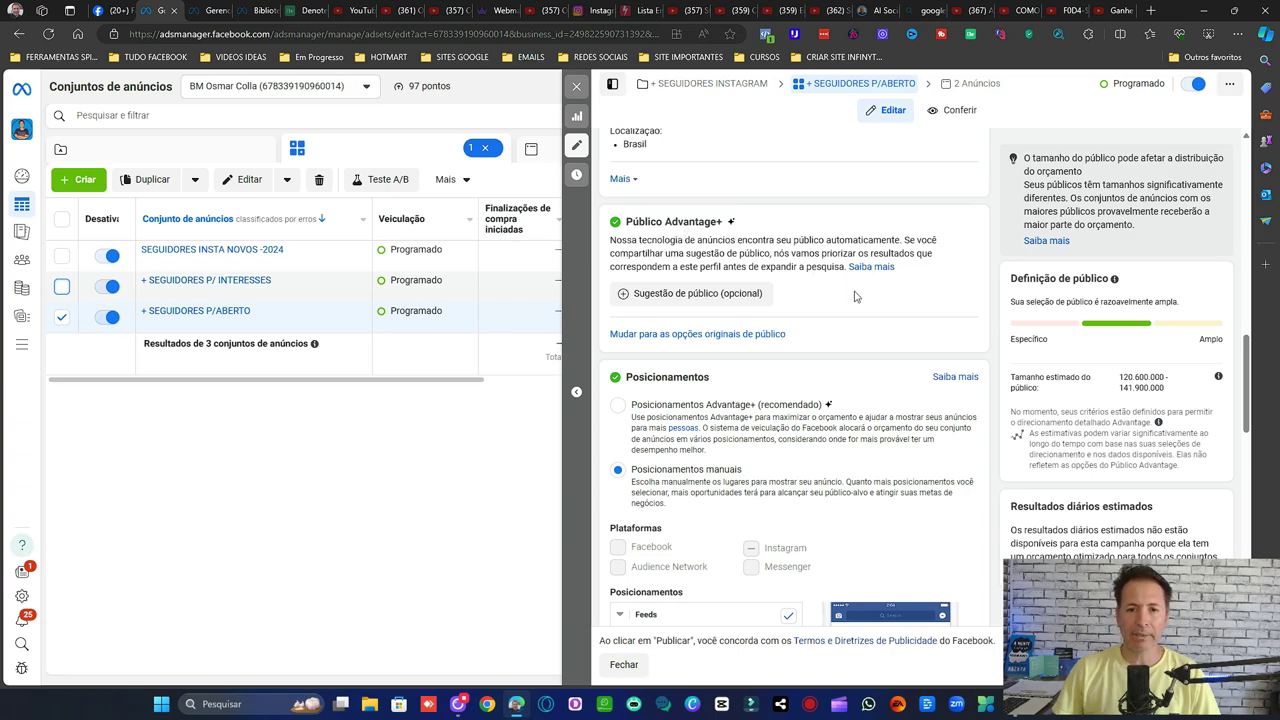
Examine the ad set's manual placements, checking which platforms, feeds, stories, reels and search placements are enabled
scroll(855, 296, down, 2)
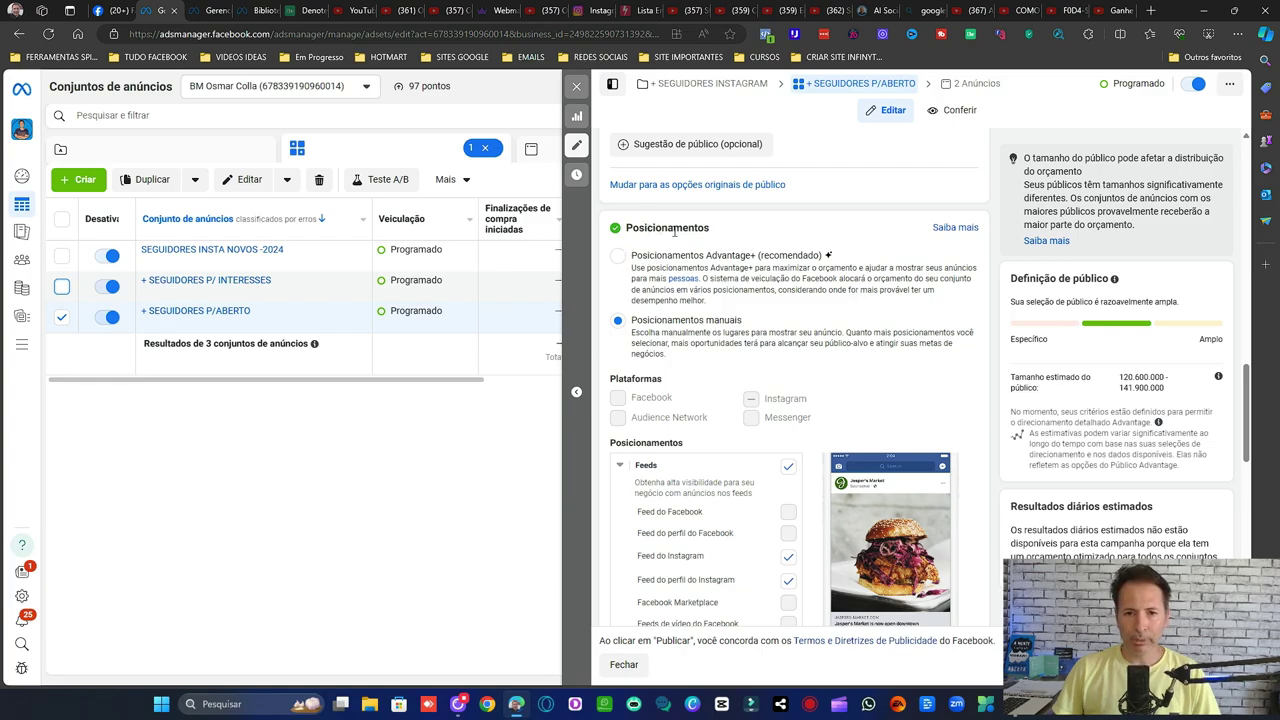
scroll(986, 280, up, 2)
scroll(954, 306, down, 1)
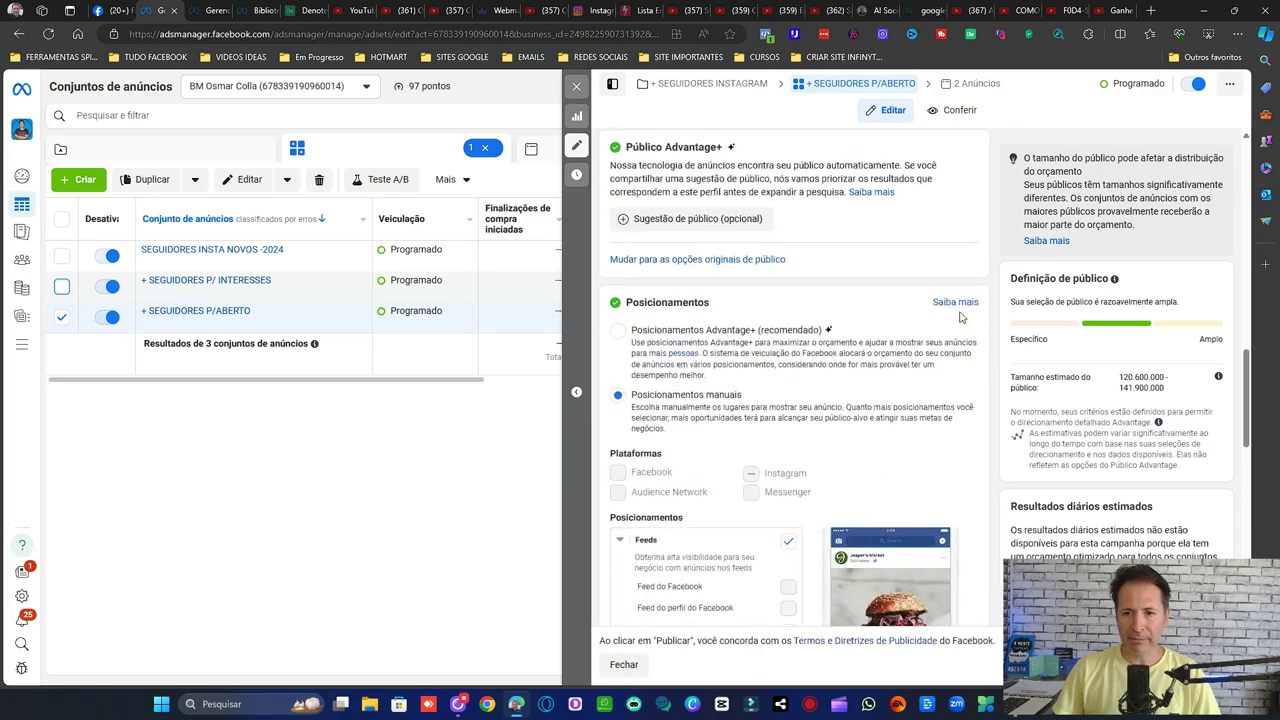
scroll(870, 320, down, 3)
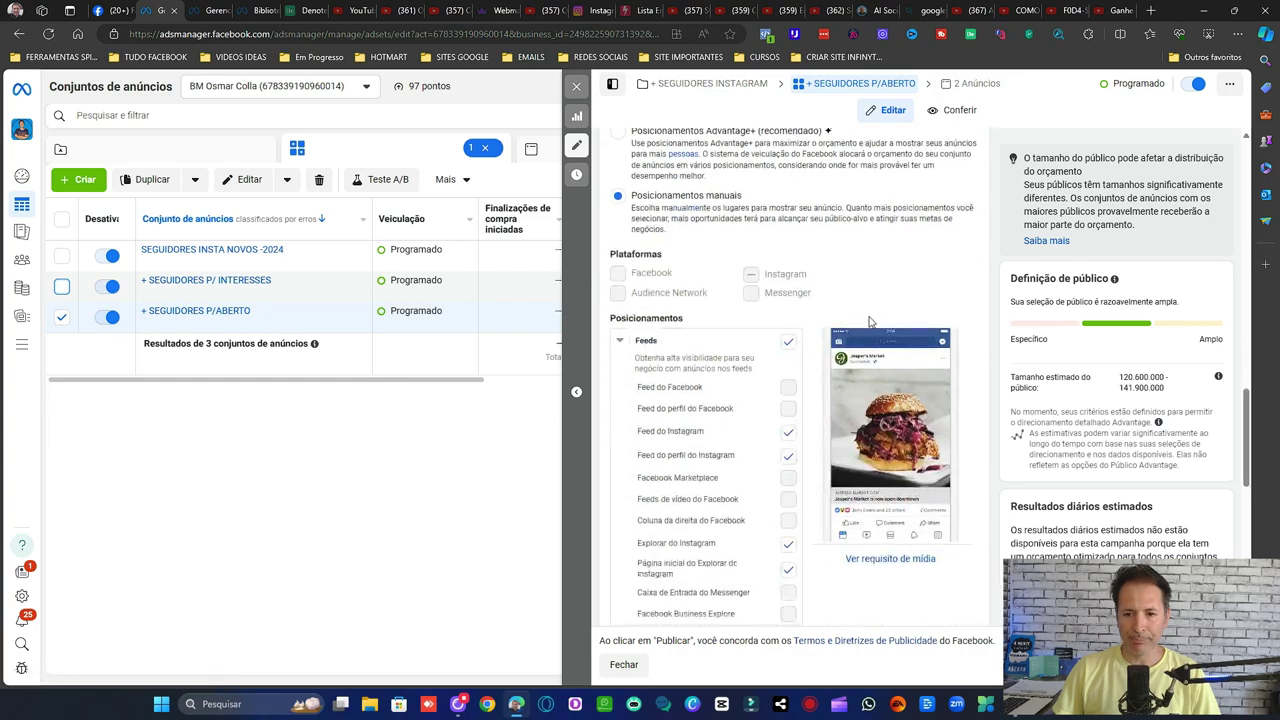
scroll(870, 320, up, 4)
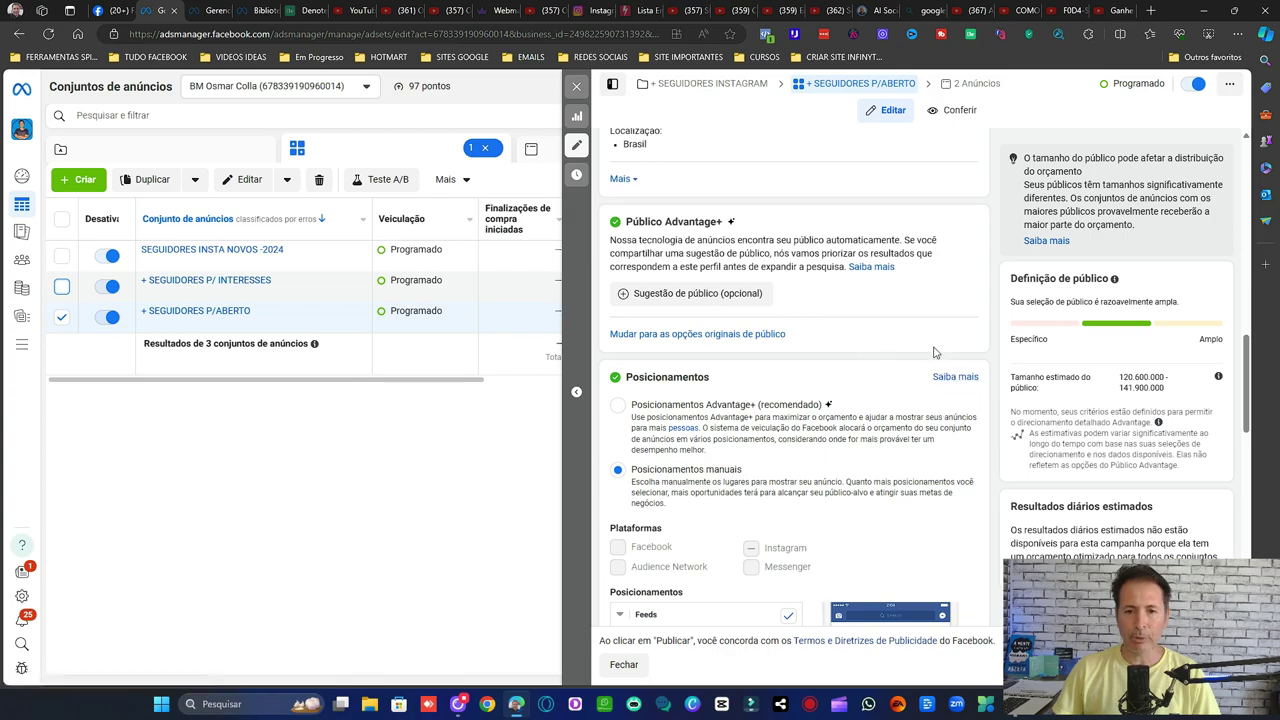
scroll(874, 346, down, 2)
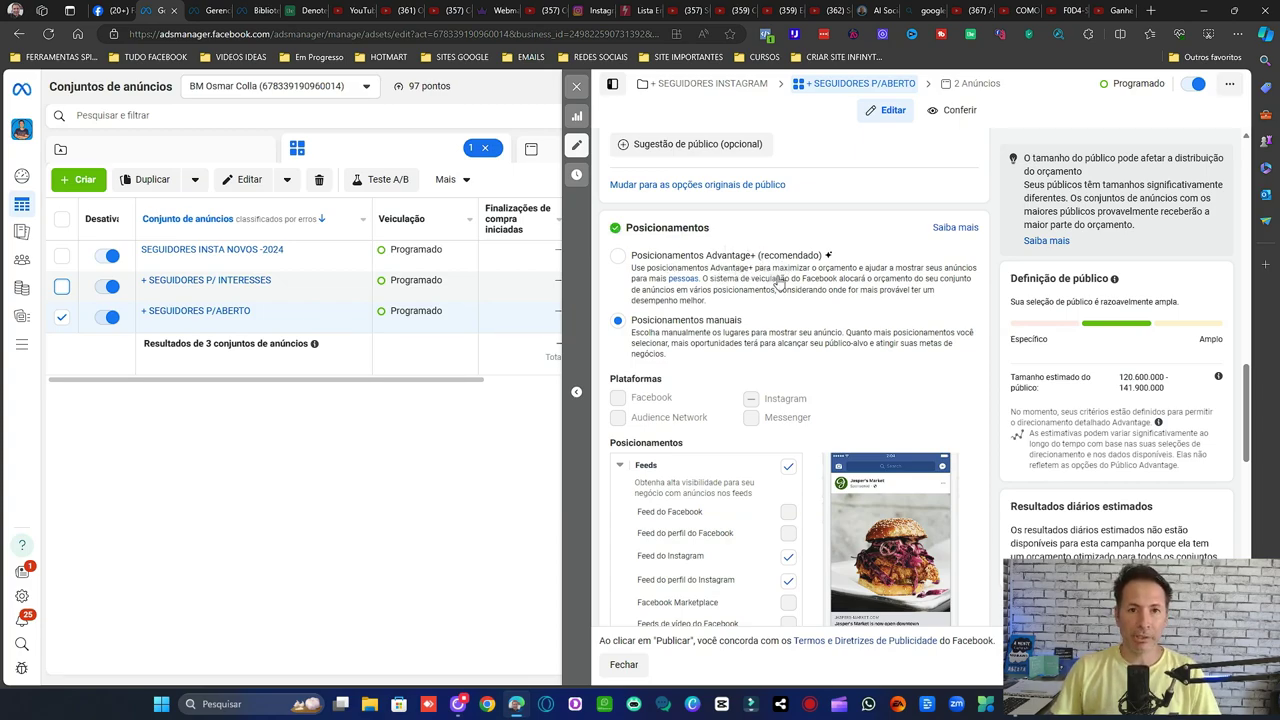
scroll(815, 278, down, 1)
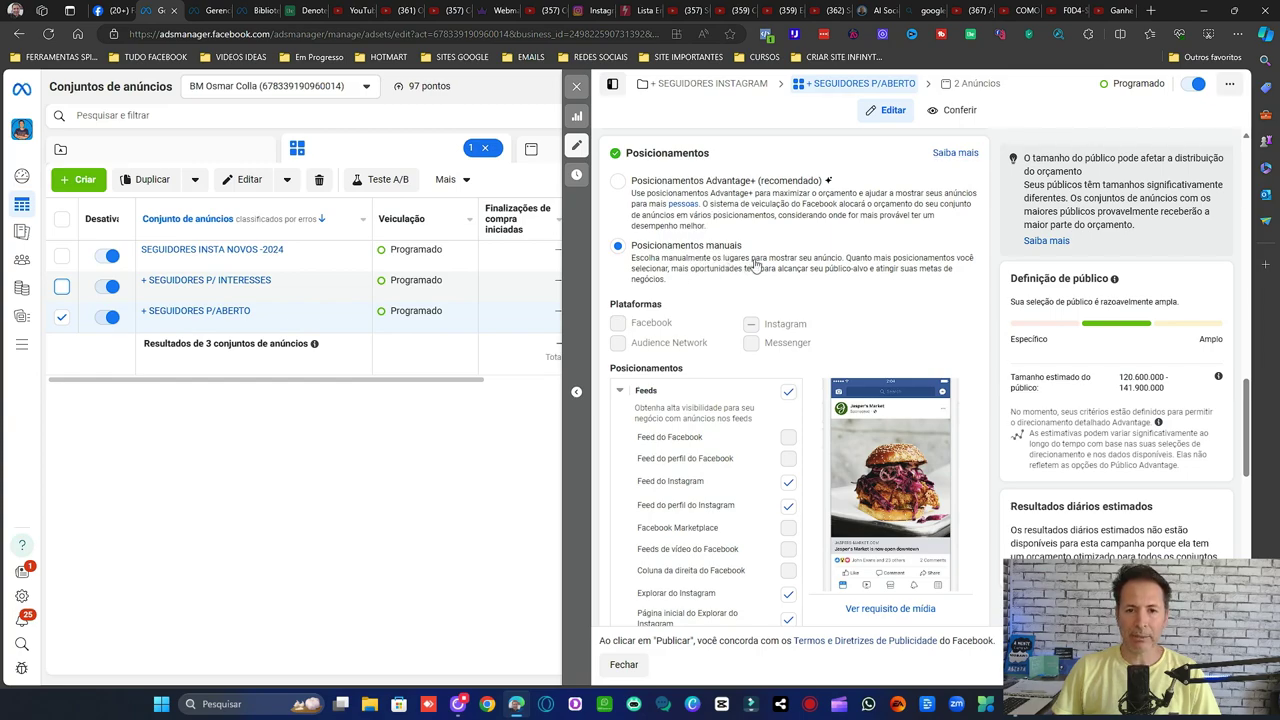
scroll(795, 272, down, 1)
scroll(795, 272, down, 3)
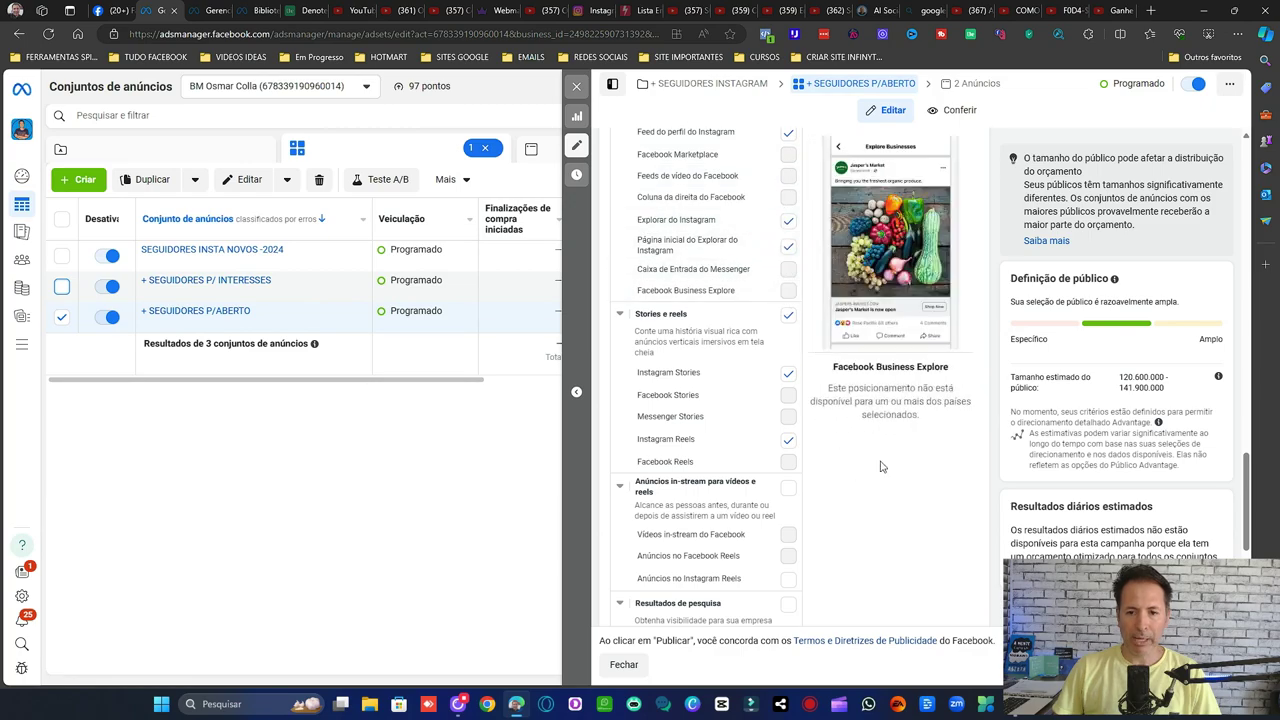
scroll(885, 465, down, 2)
scroll(728, 216, down, 2)
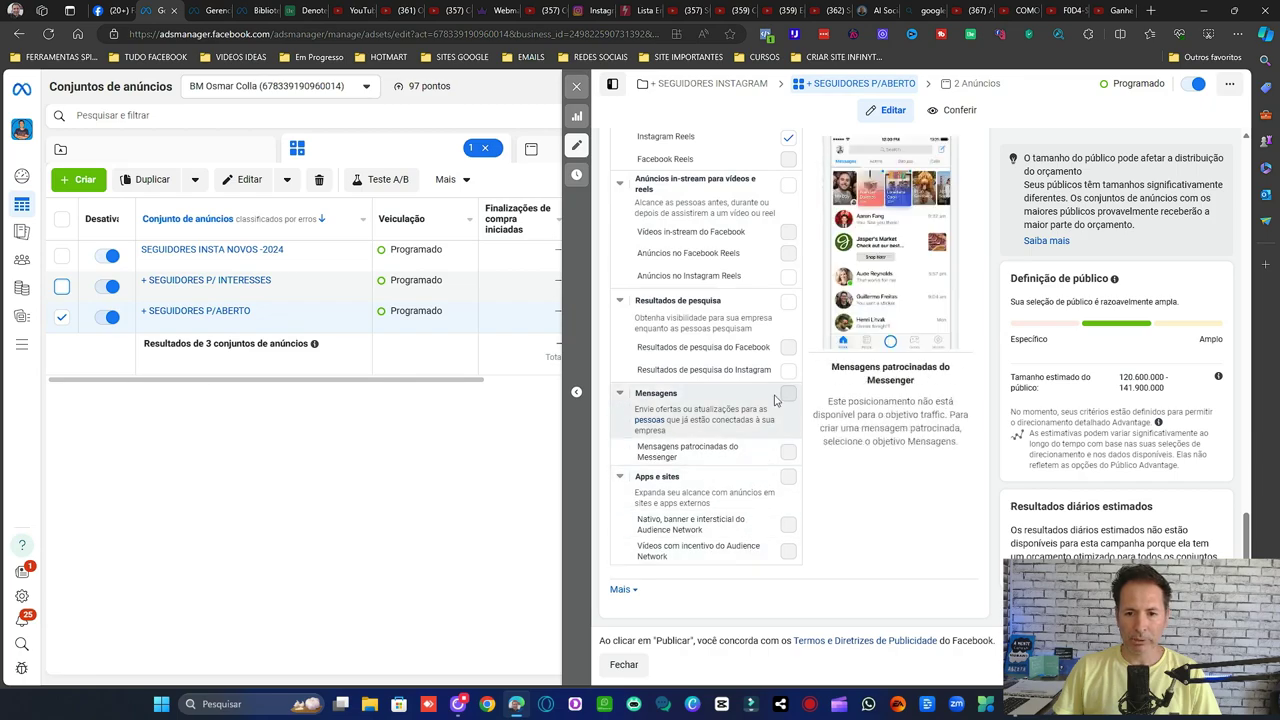
scroll(778, 430, up, 2)
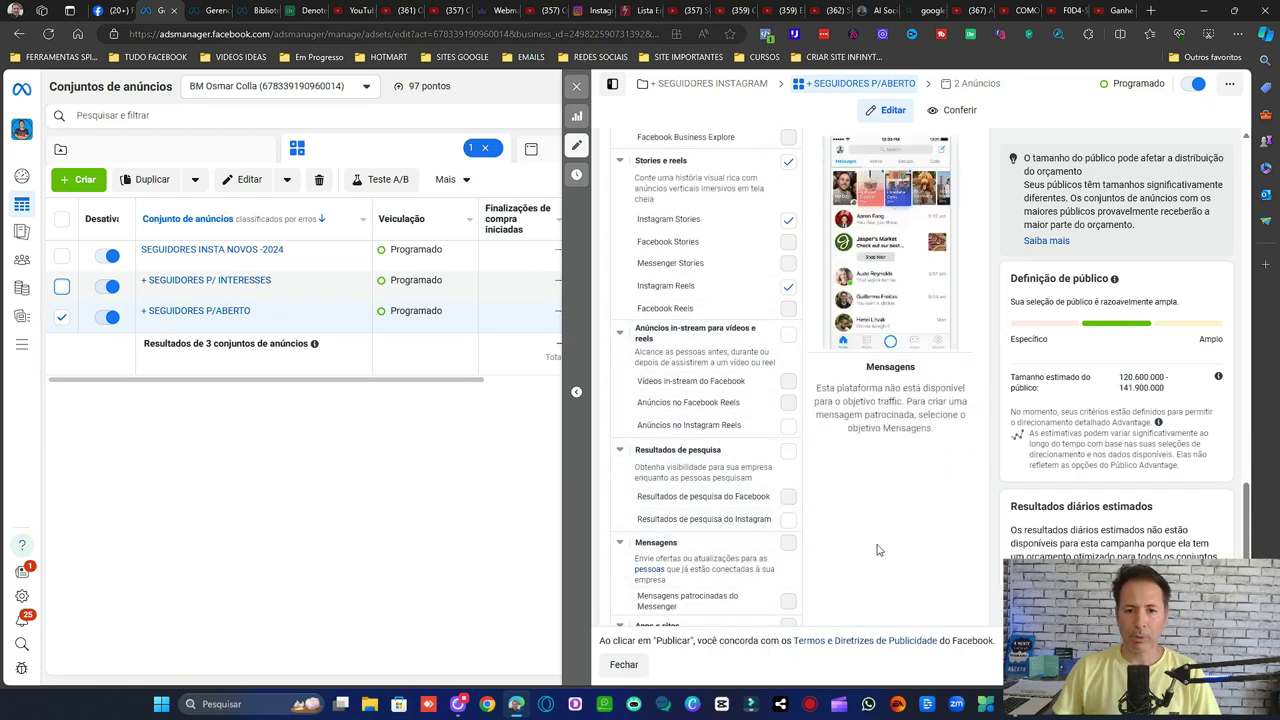
scroll(800, 480, up, 3)
scroll(791, 453, up, 5)
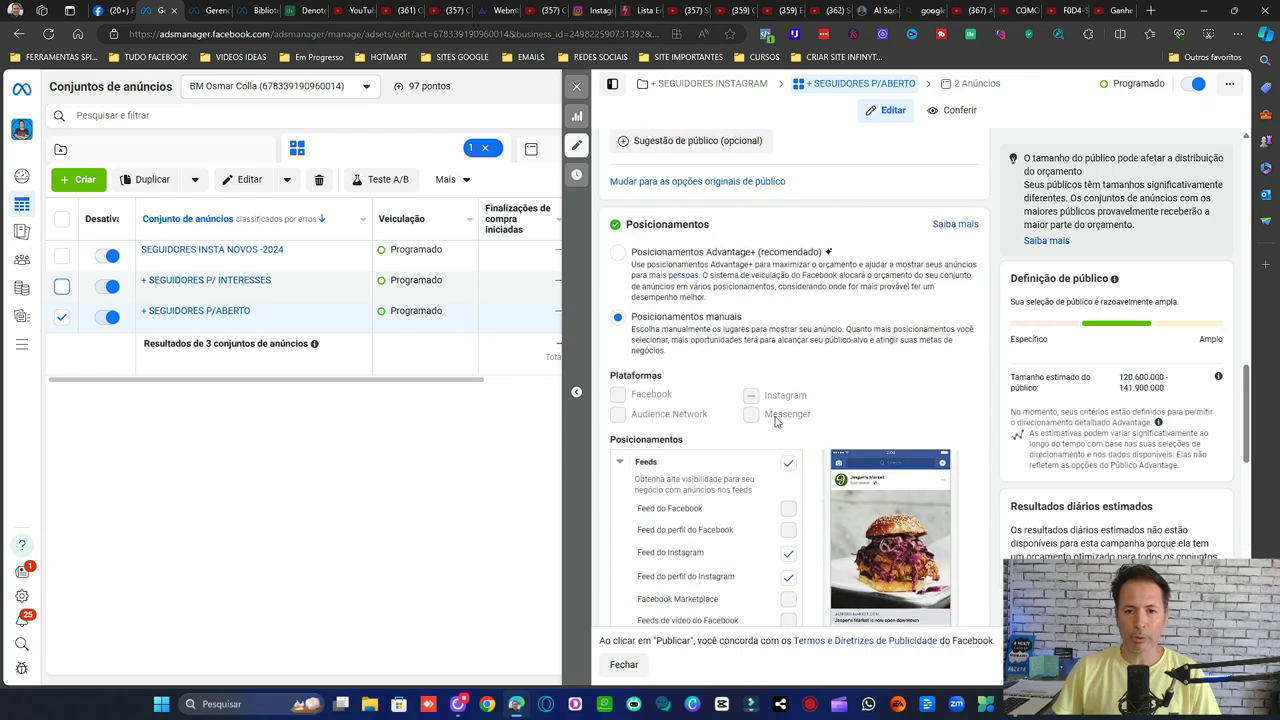
Return to the ad set's Conversão section and review its conversion location, performance goal and cost-per-result goal
scroll(910, 290, up, 8)
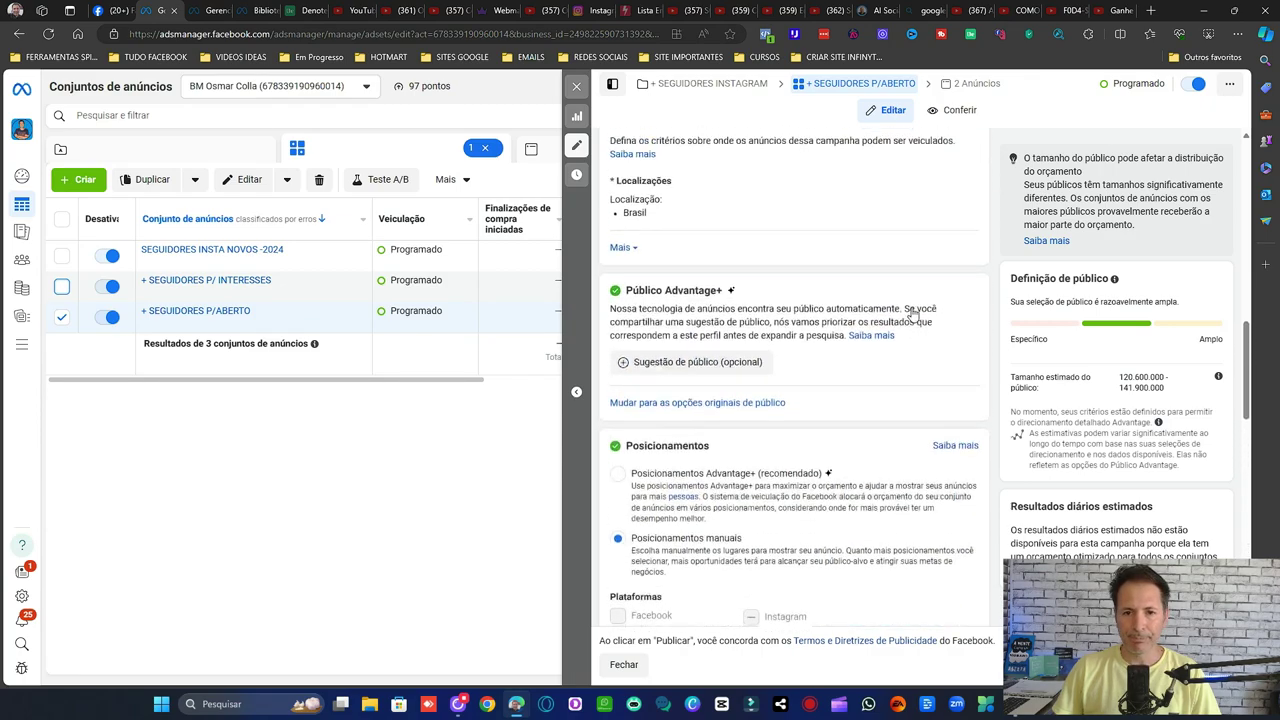
scroll(905, 300, up, 7)
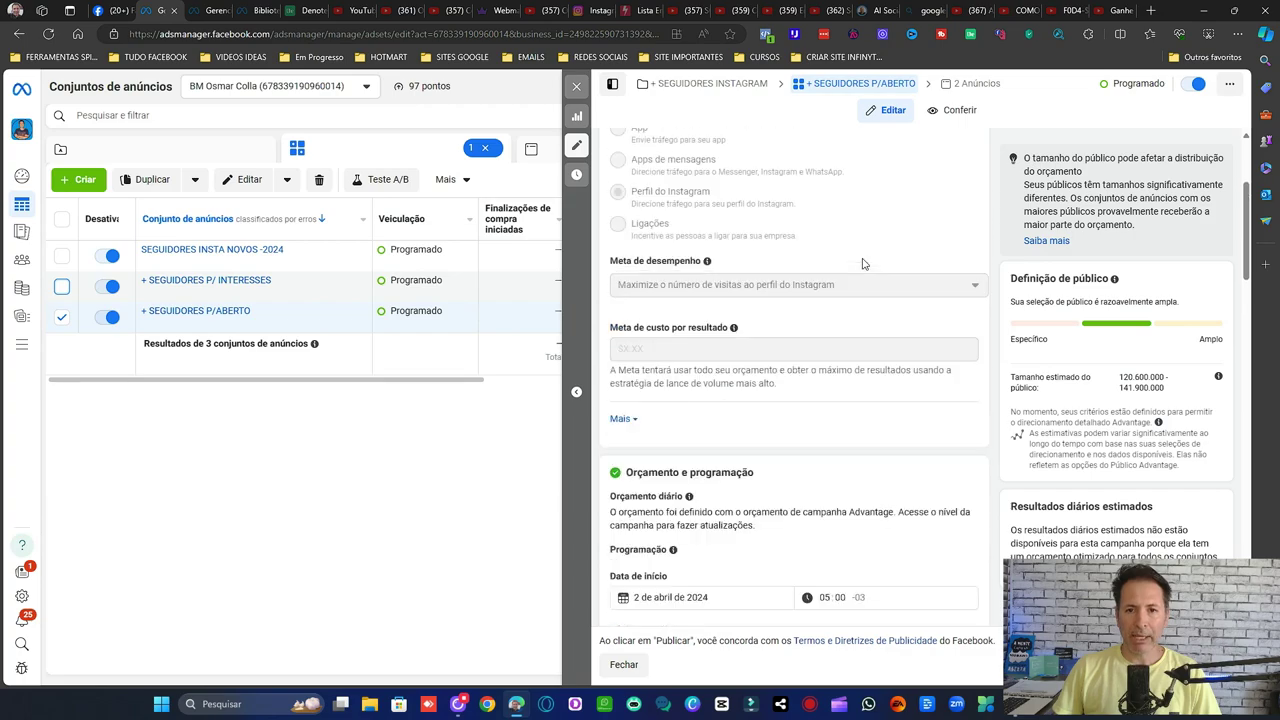
scroll(905, 338, down, 1)
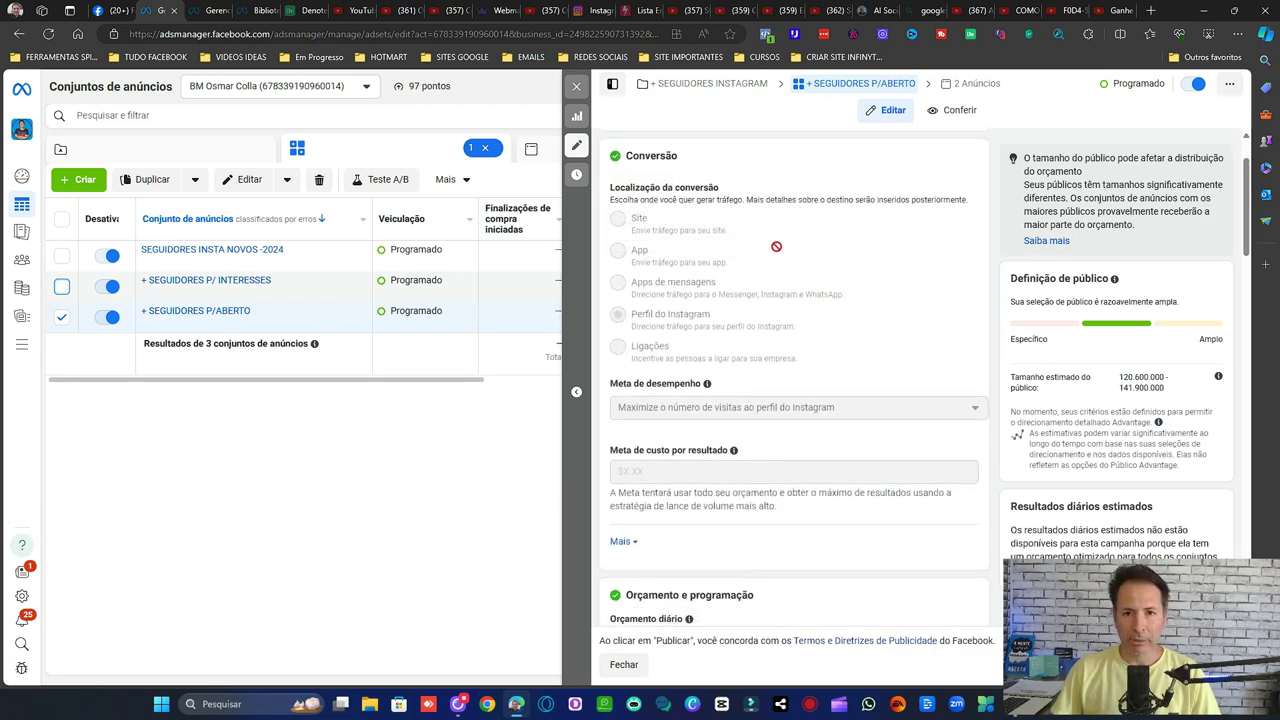
scroll(776, 247, up, 1)
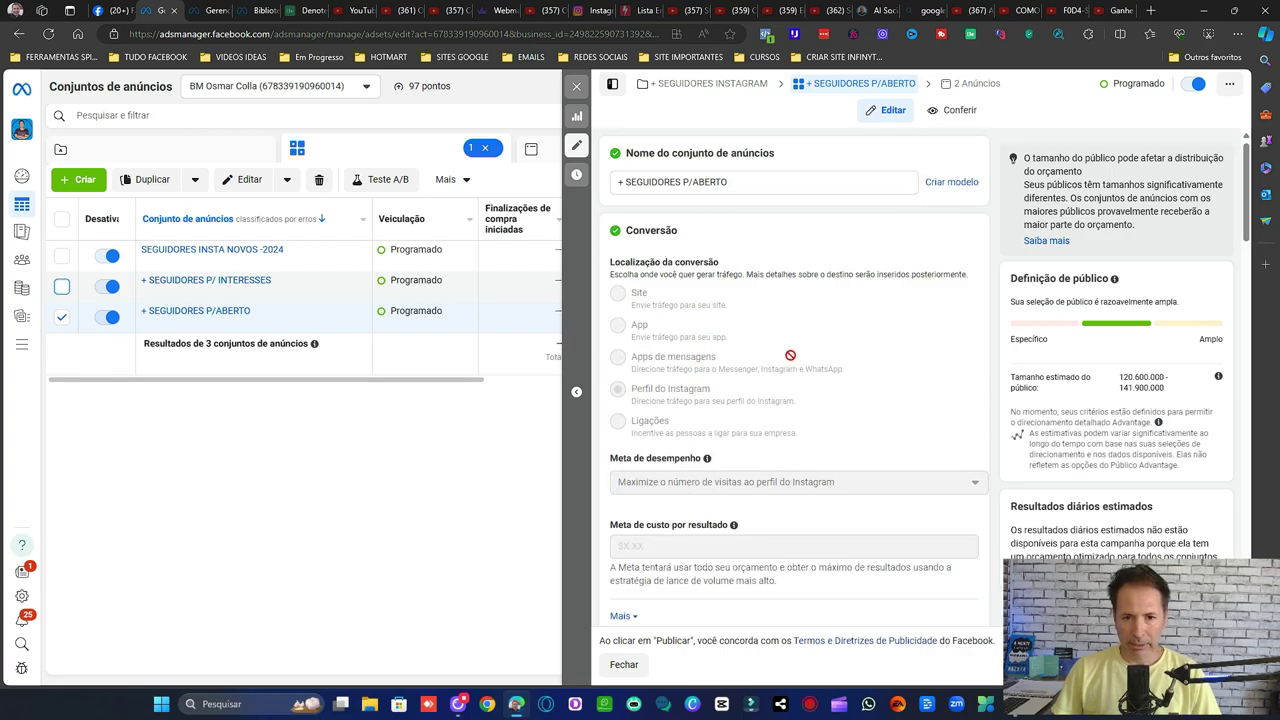
scroll(790, 355, down, 1)
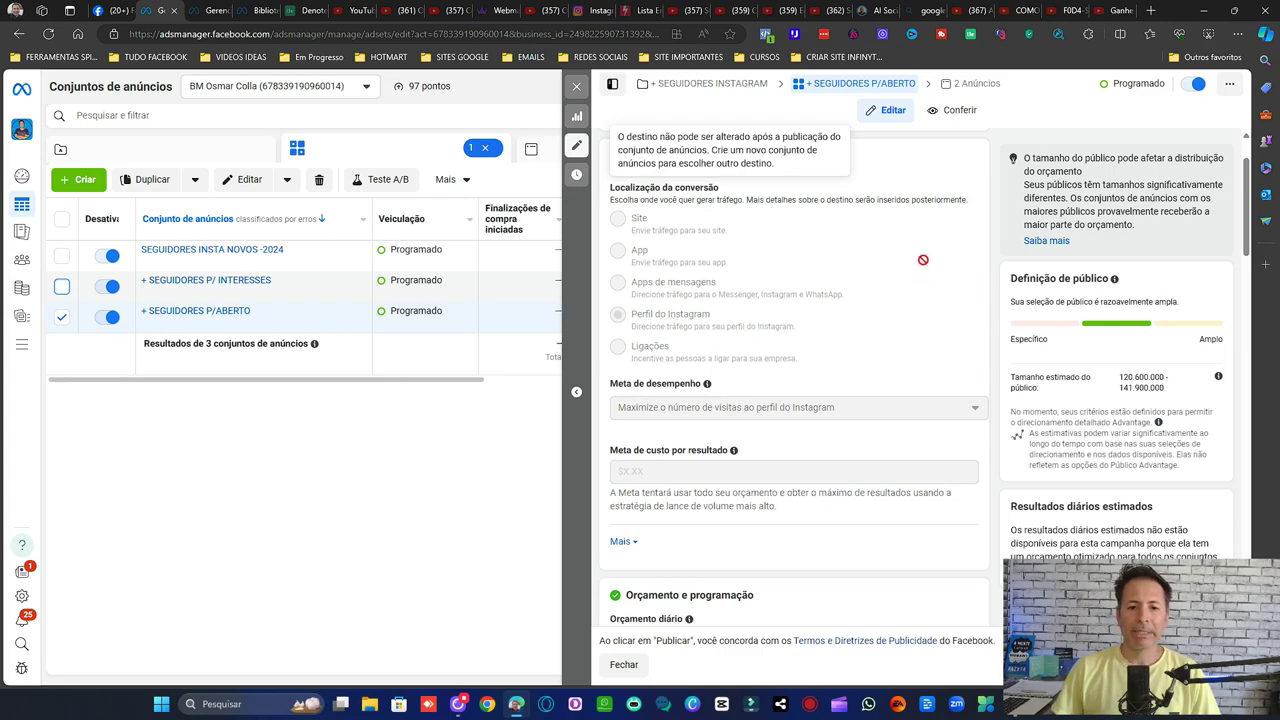
scroll(905, 445, down, 2)
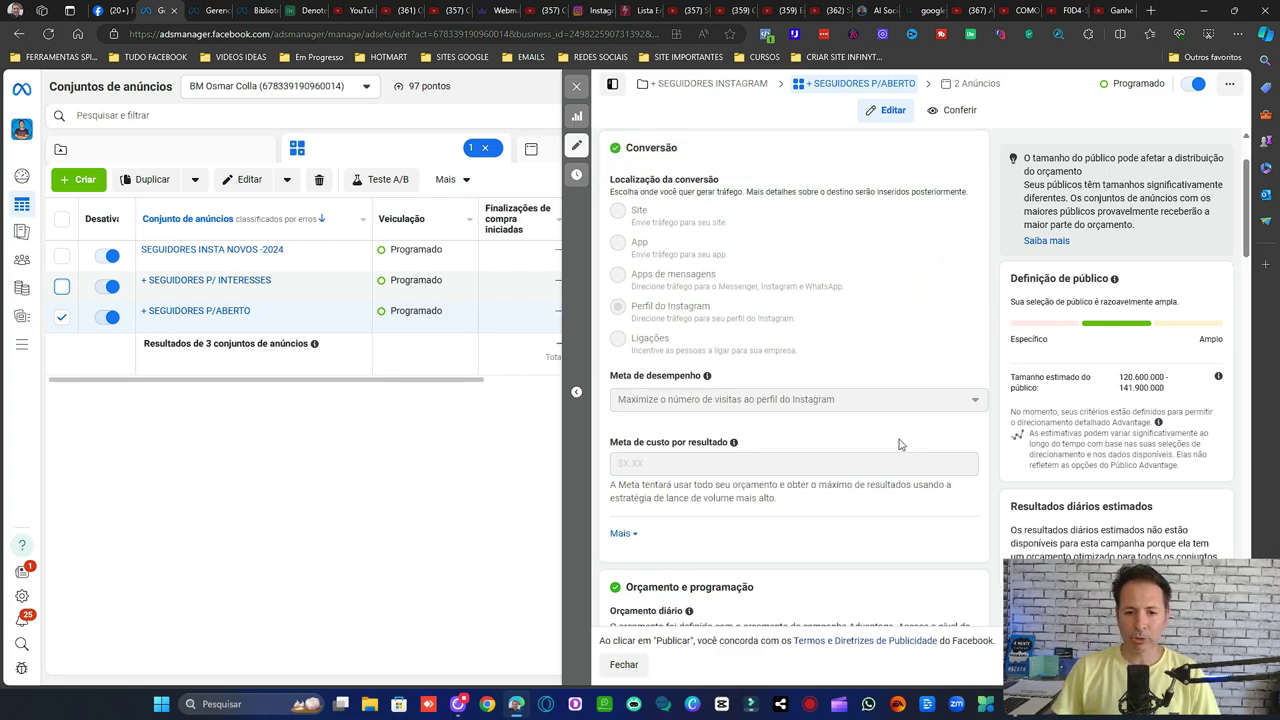
scroll(900, 346, up, 3)
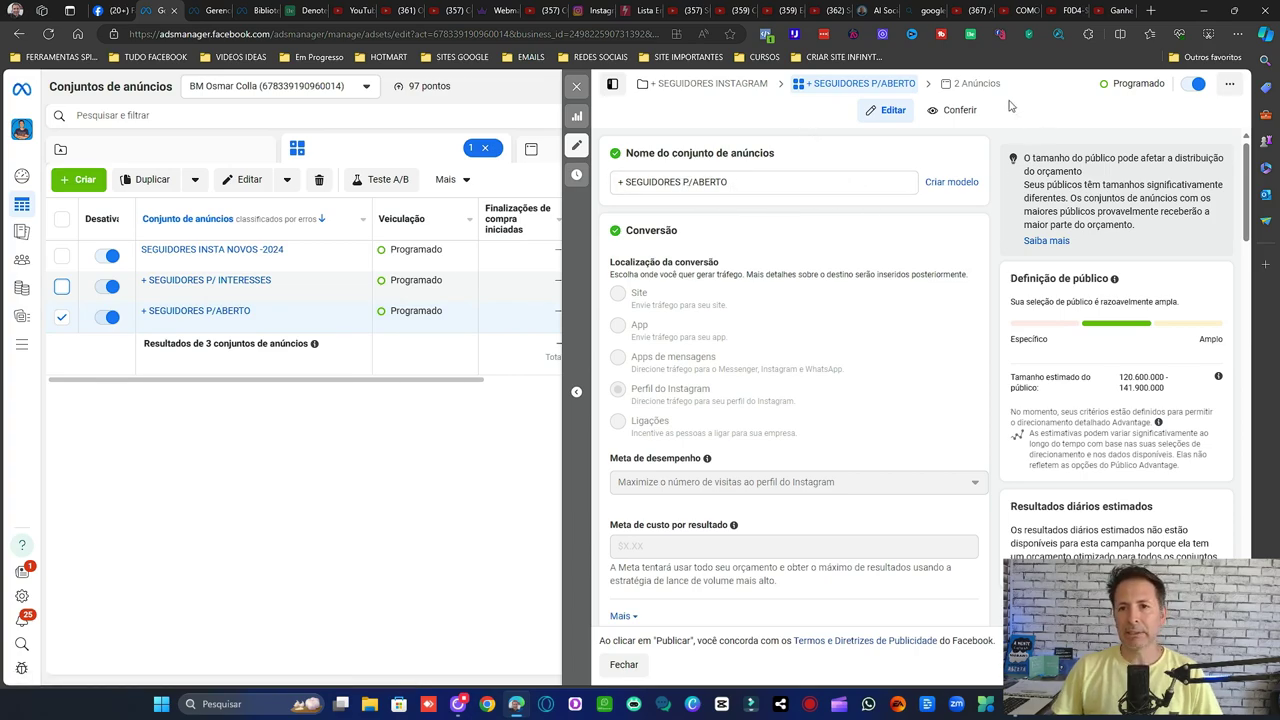
Open the two ads of + SEGUIDORES P/ABERTO and review their identity, Instagram account and ad setup options, including Usar publicação existente
click(976, 84)
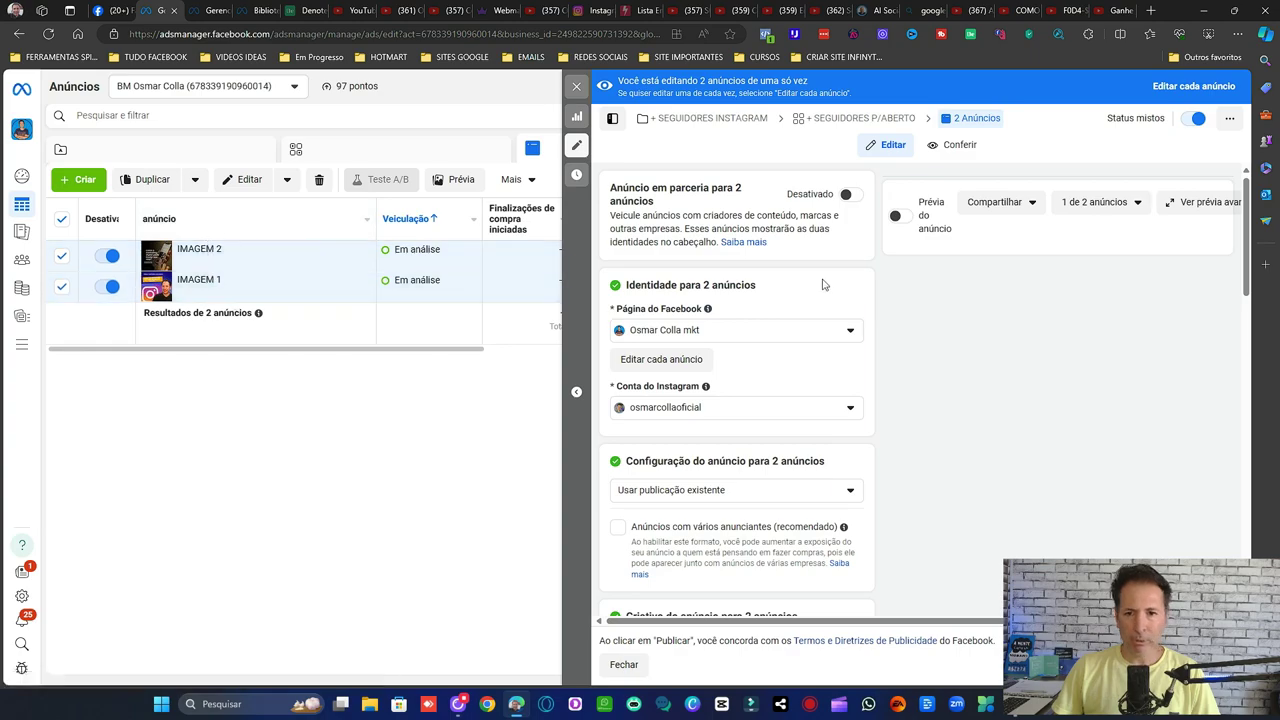
scroll(822, 285, down, 6)
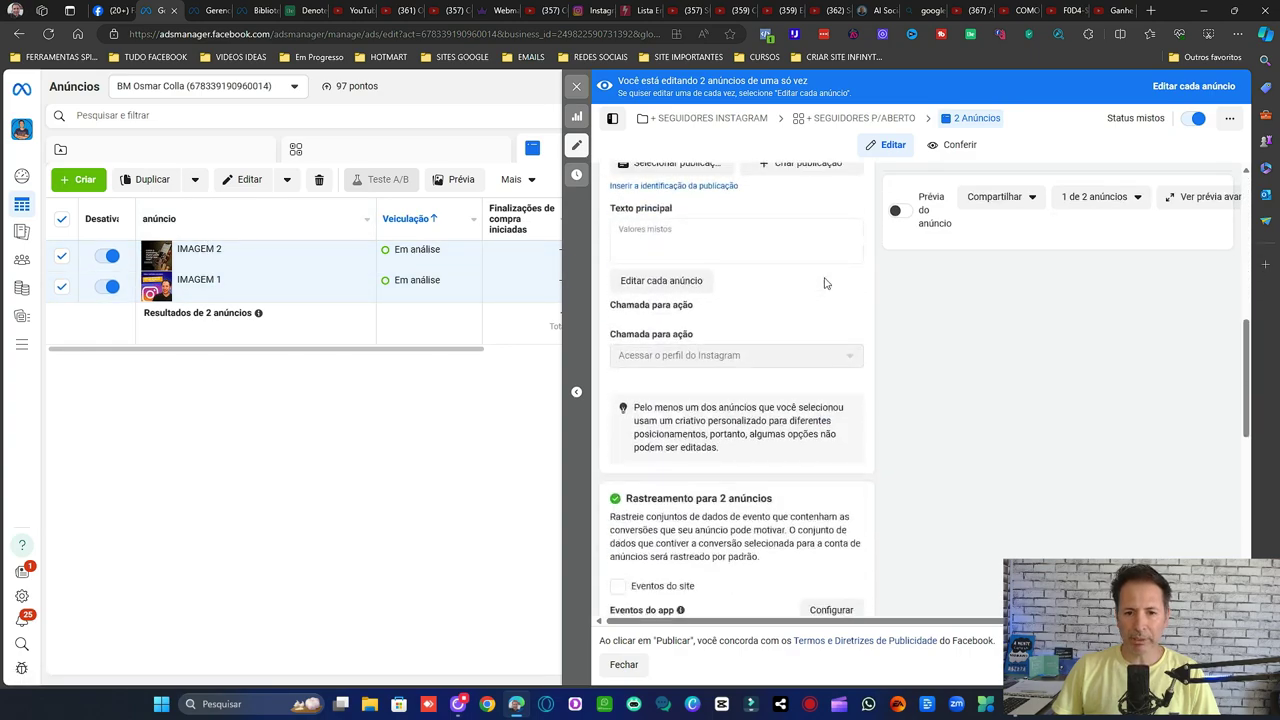
scroll(824, 283, up, 6)
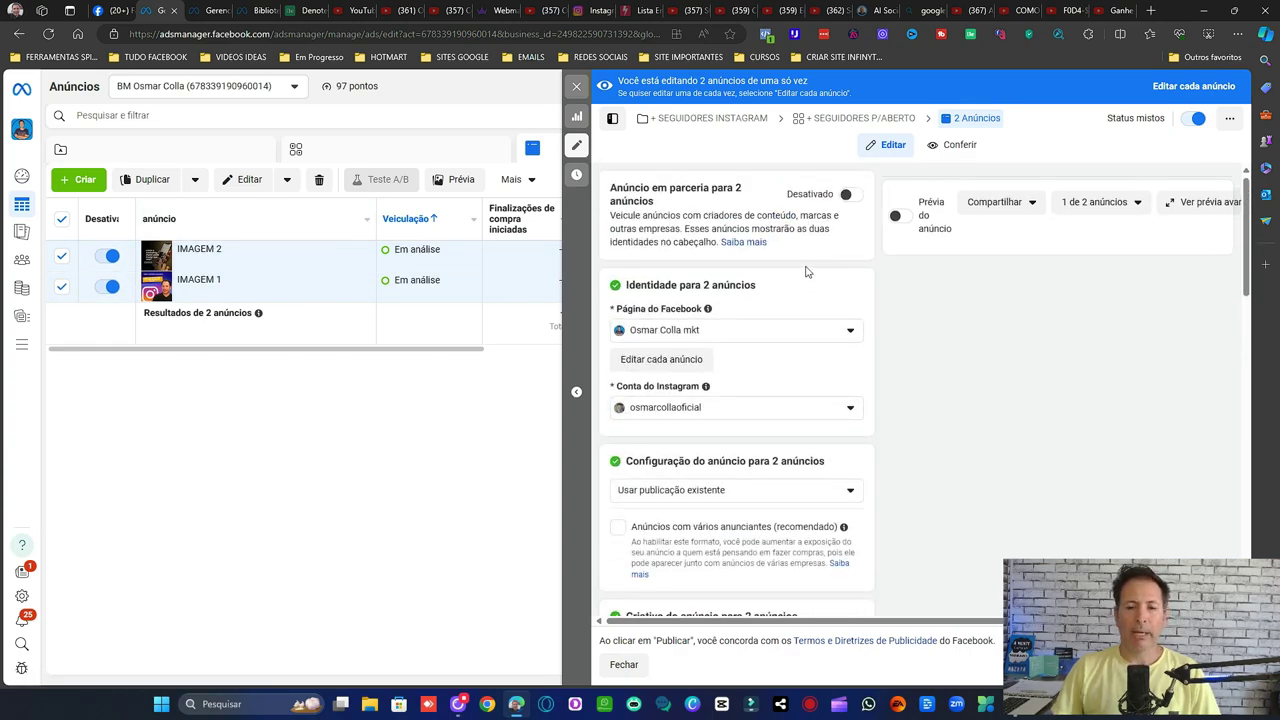
scroll(807, 271, down, 1)
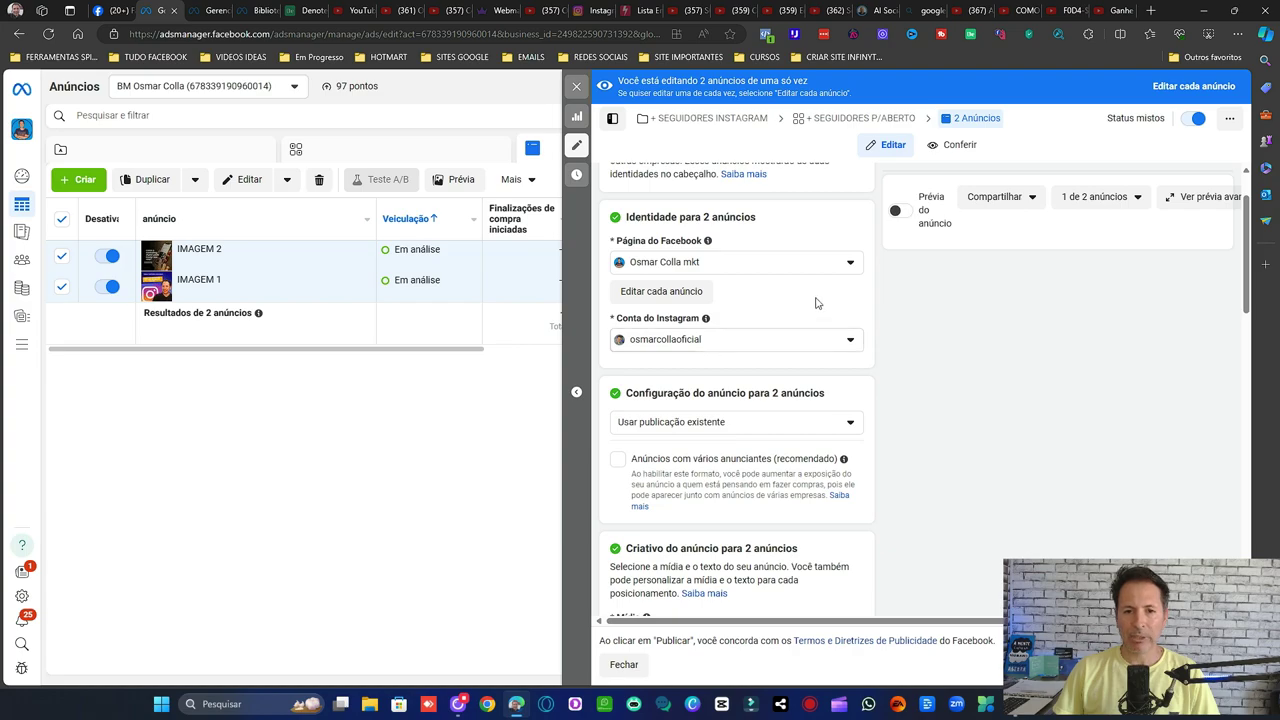
scroll(814, 300, down, 3)
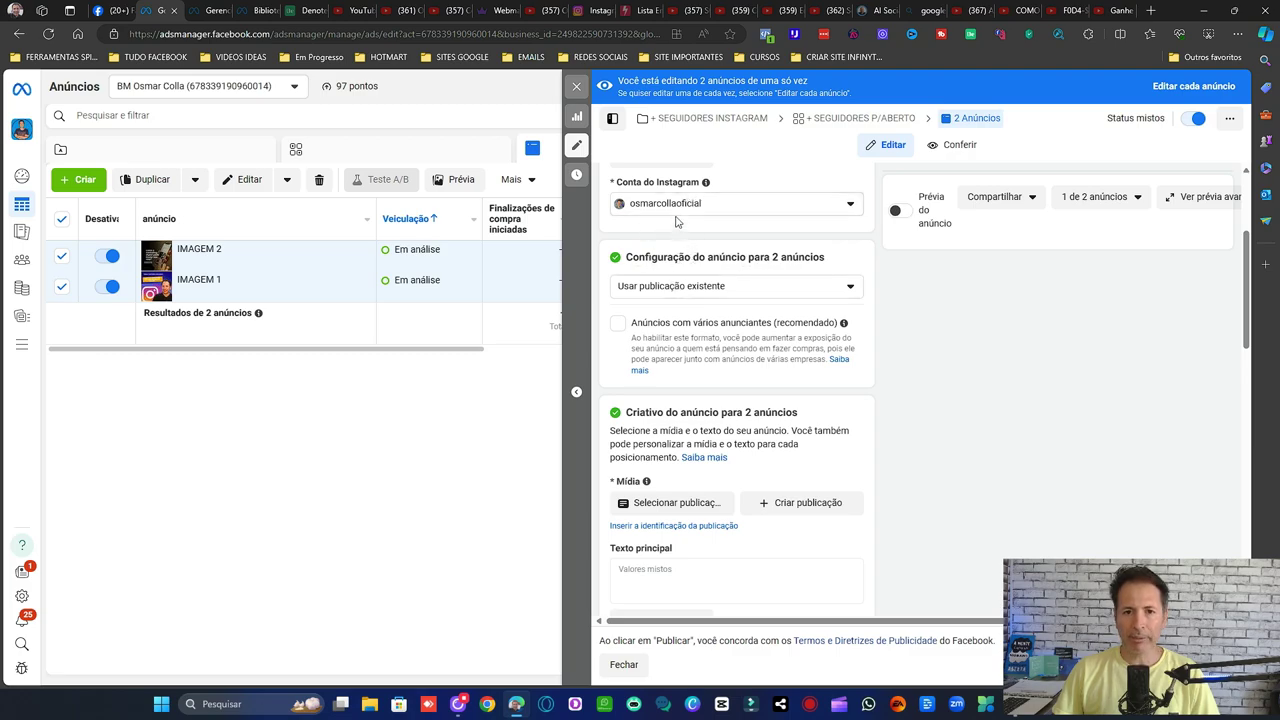
click(826, 291)
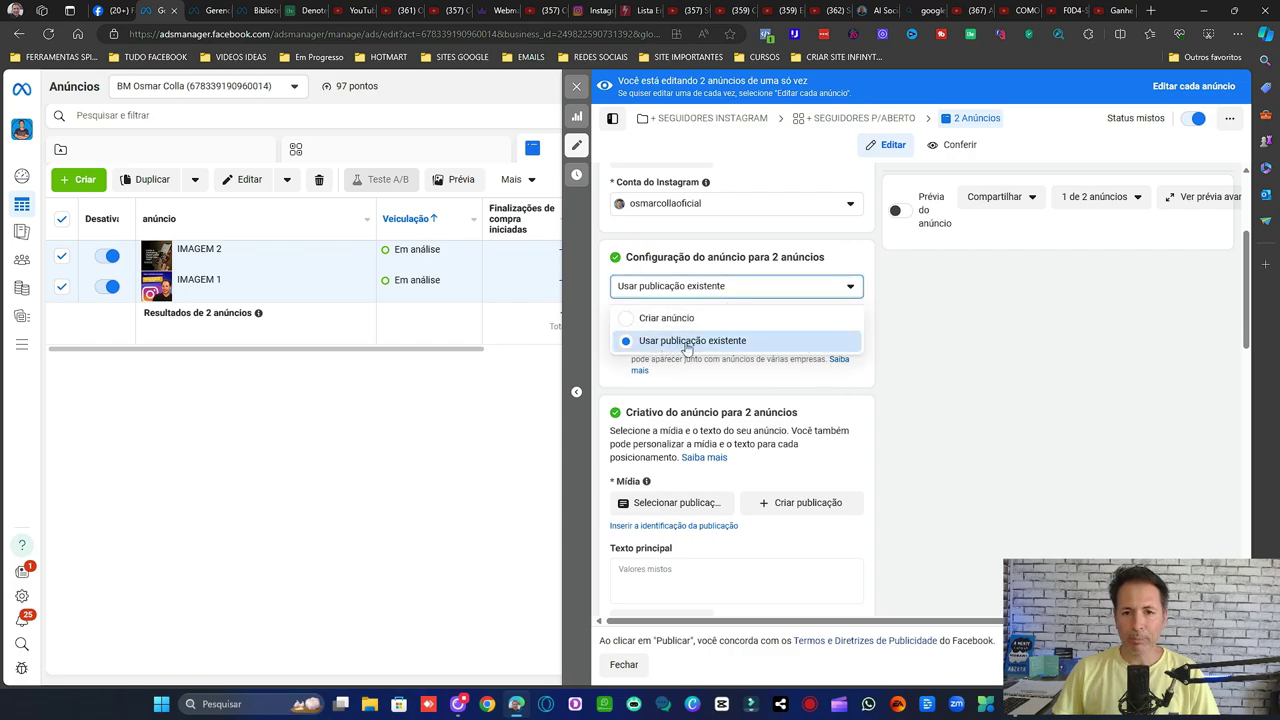
click(846, 253)
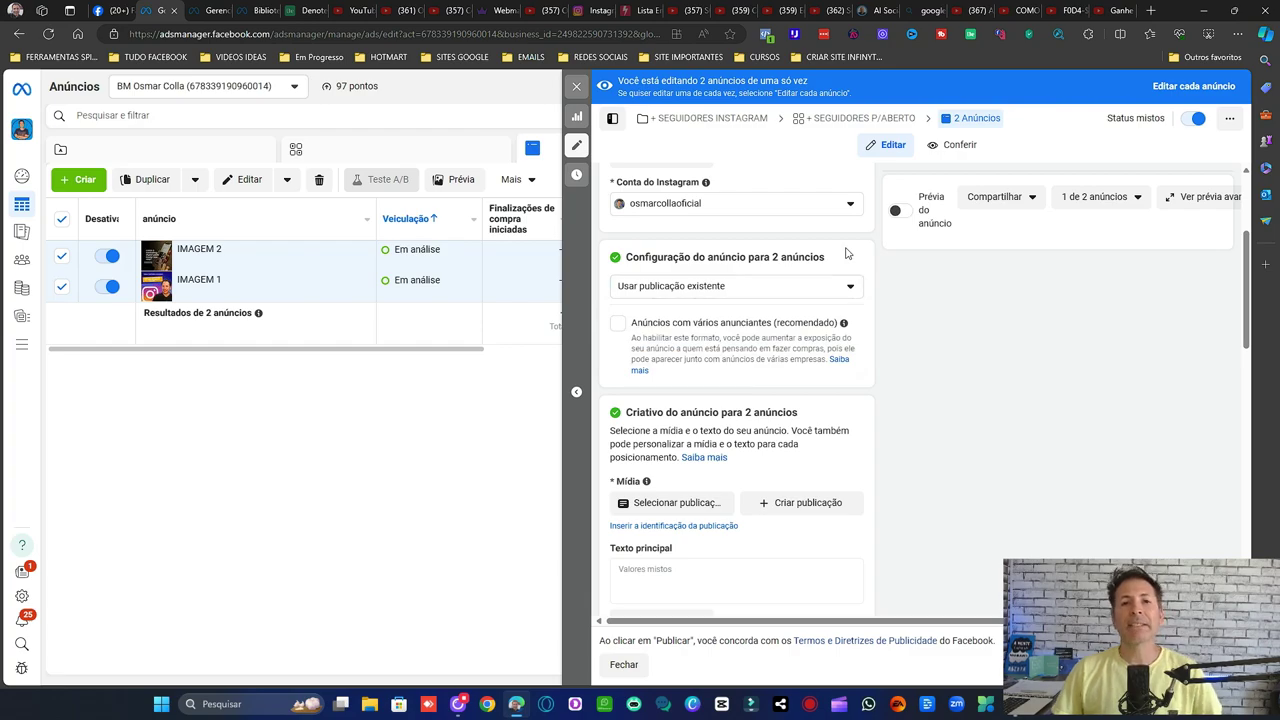
Browse the Instagram posts available as media for the two ads and close the selection without choosing one
click(689, 504)
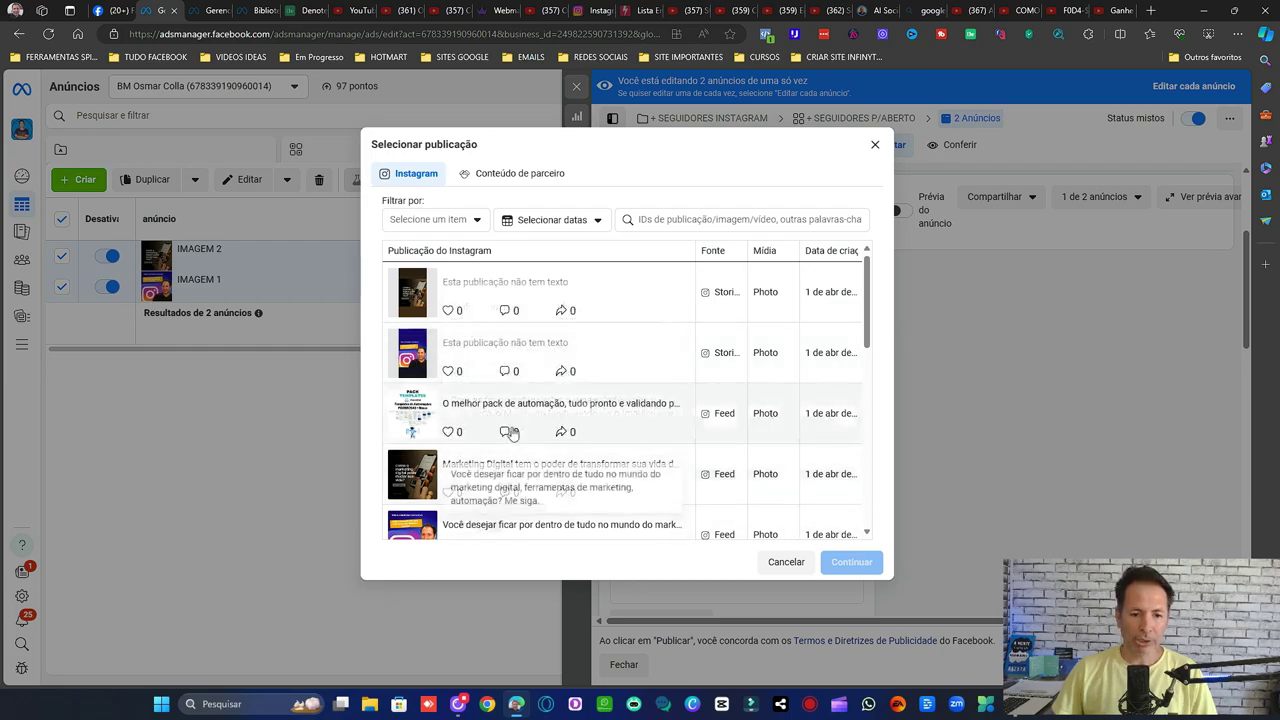
scroll(440, 435, down, 1)
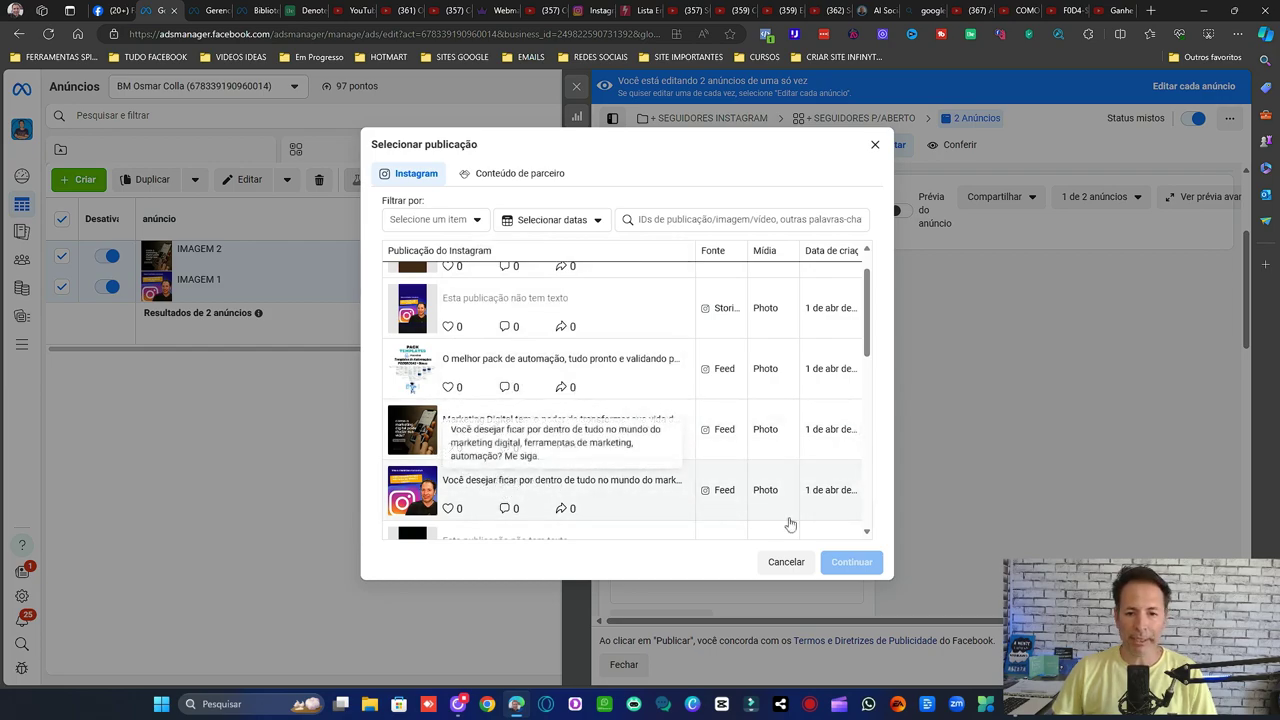
click(875, 145)
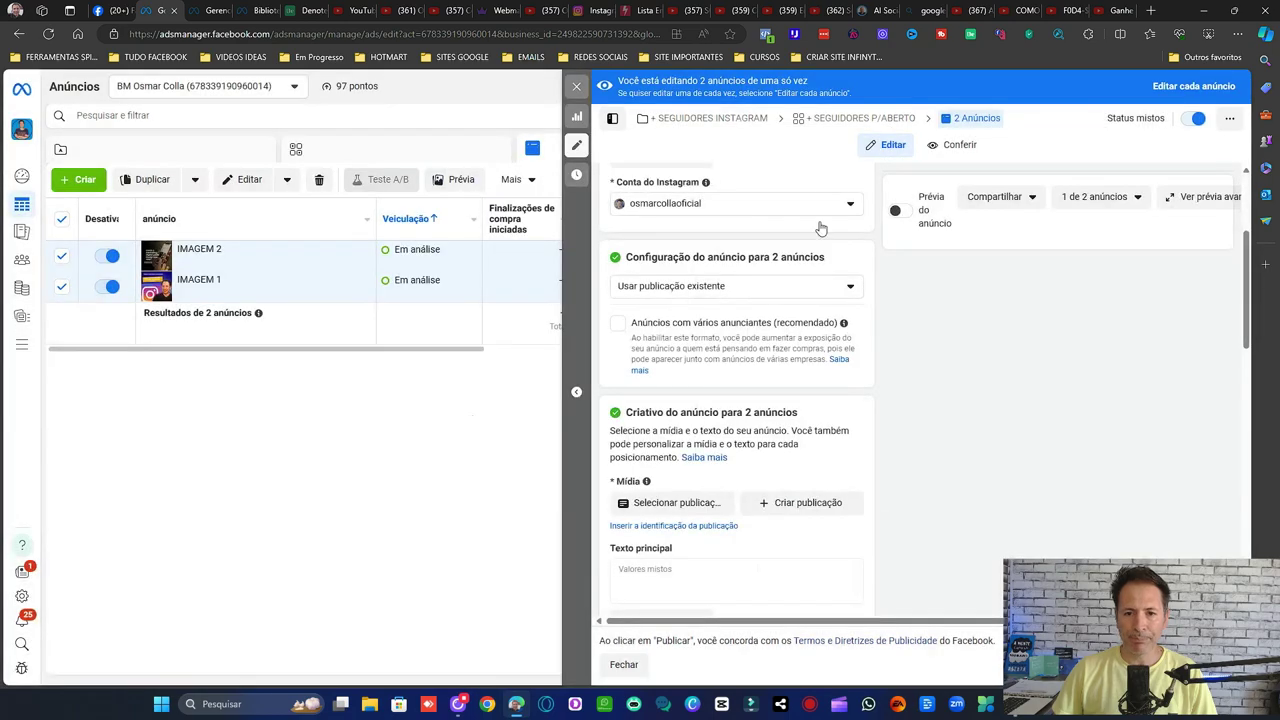
Turn on the ad preview and review the two ads' creative, call to action, tracking and ad setup
scroll(784, 353, down, 2)
scroll(784, 353, down, 2)
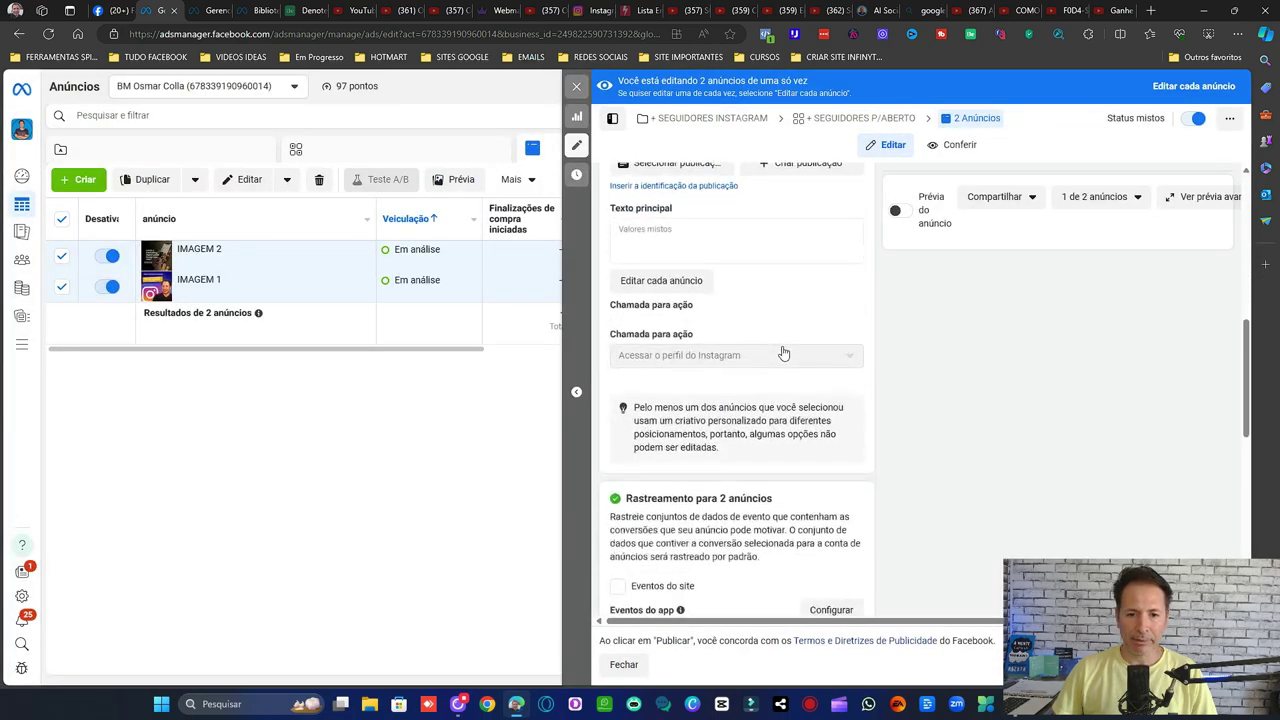
click(900, 212)
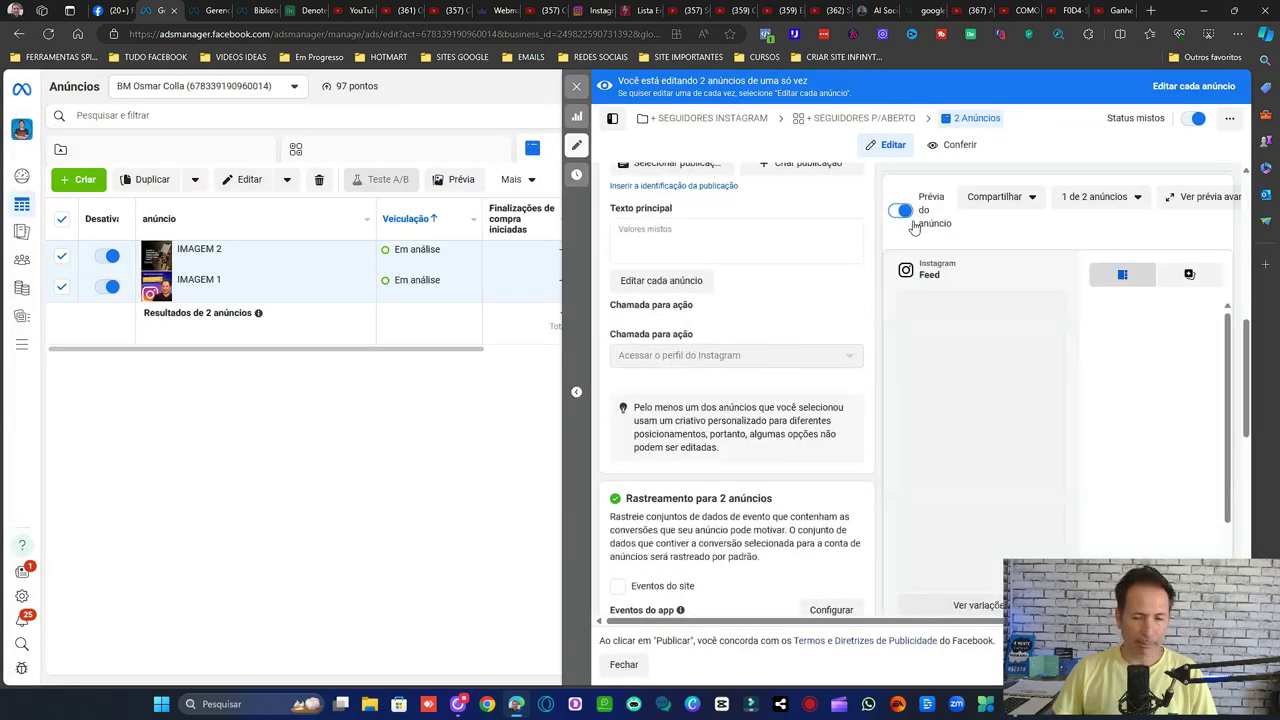
scroll(806, 279, down, 3)
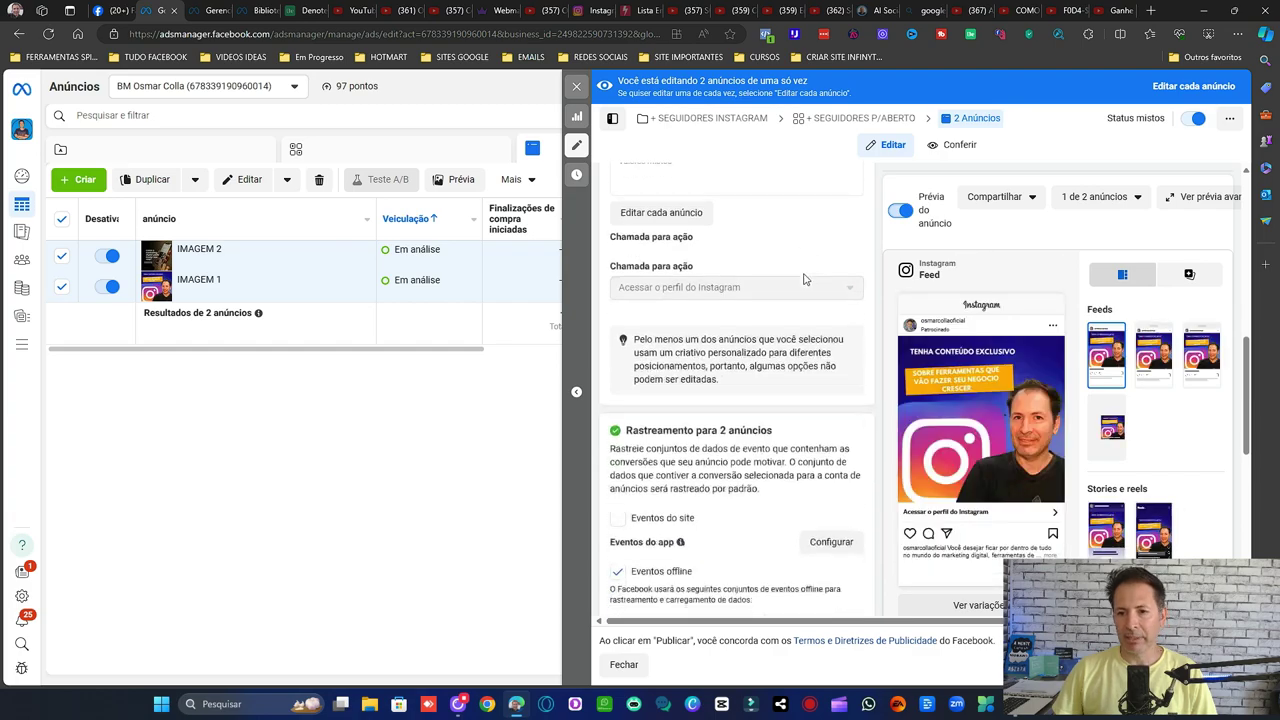
scroll(777, 325, down, 6)
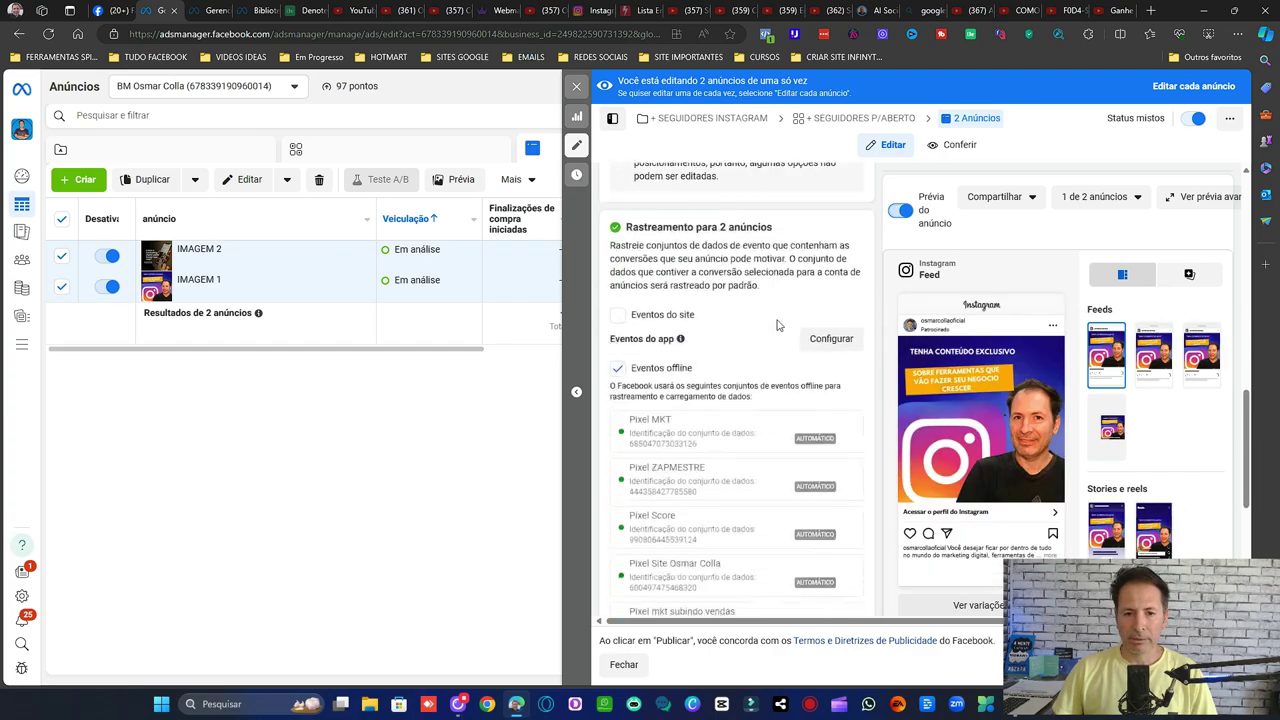
scroll(740, 450, up, 10)
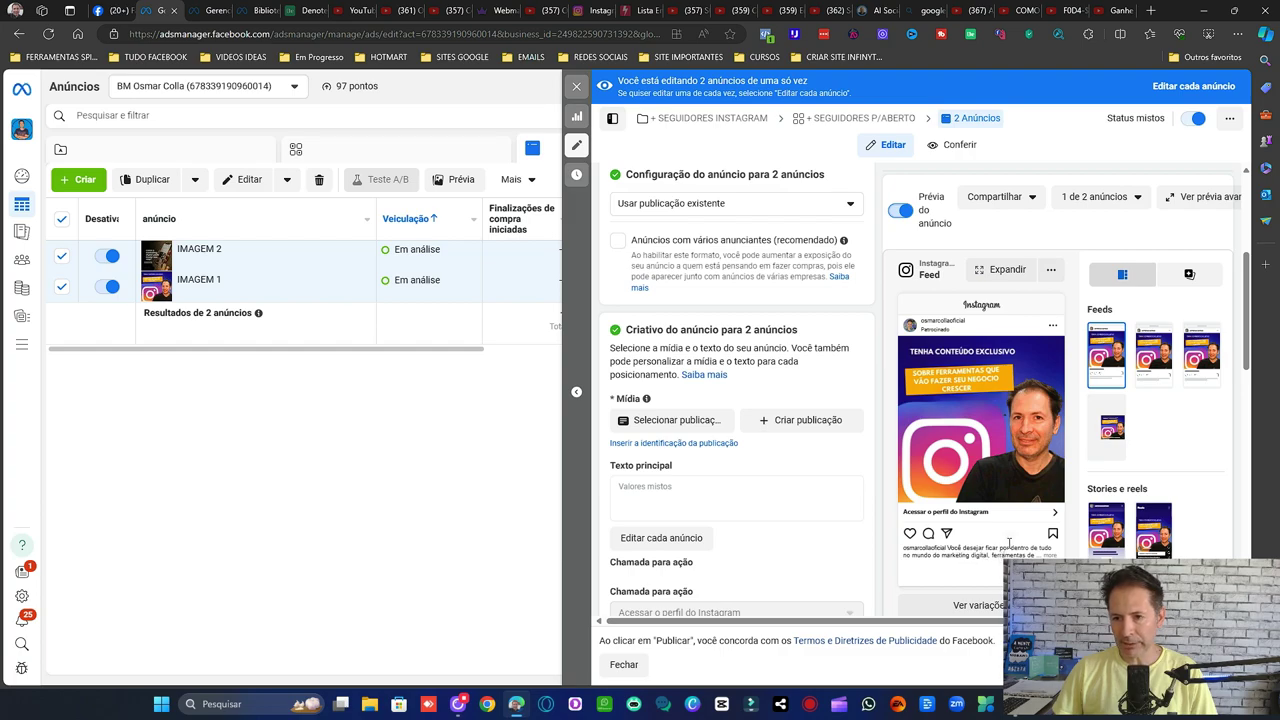
scroll(737, 306, up, 2)
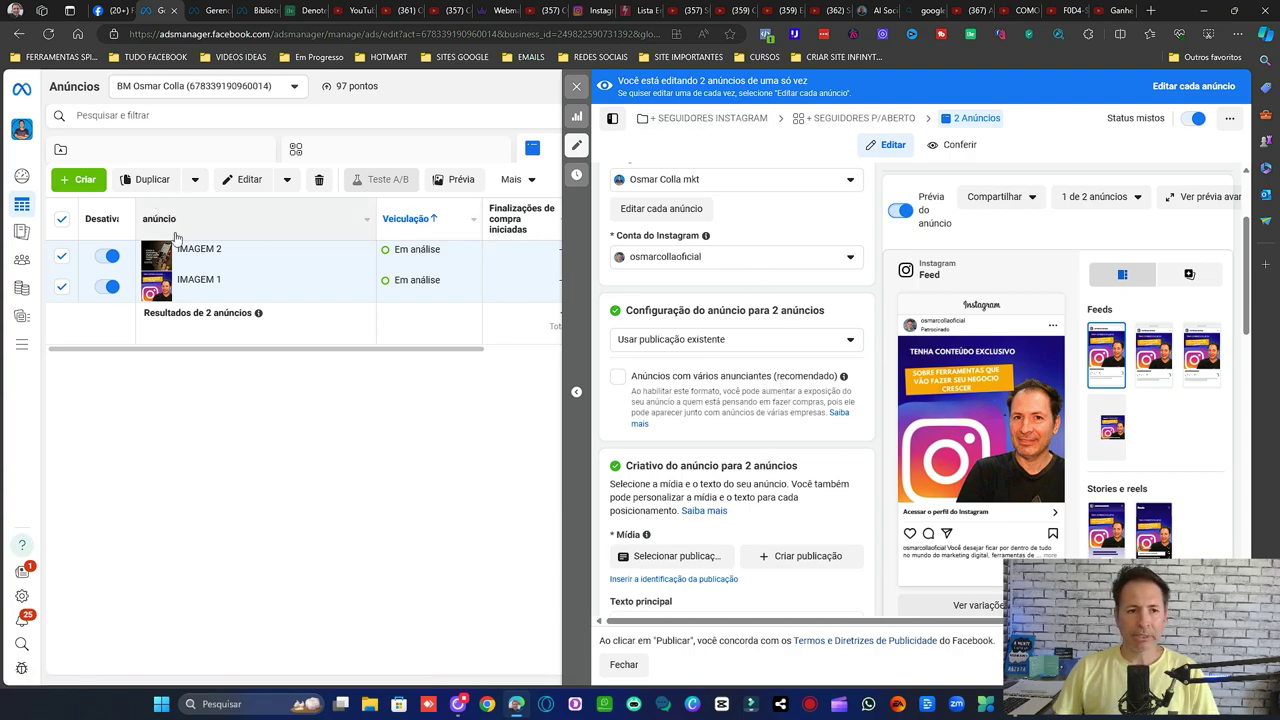
mouse_move(204, 280)
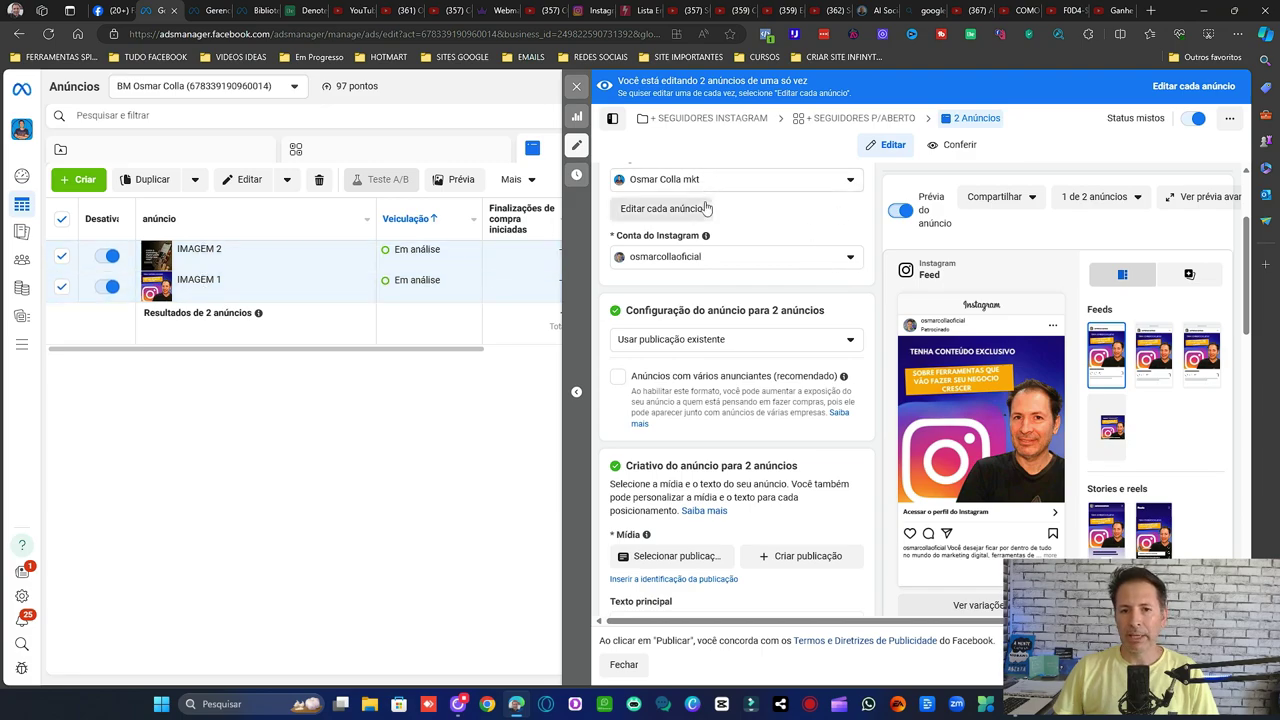
scroll(712, 206, up, 2)
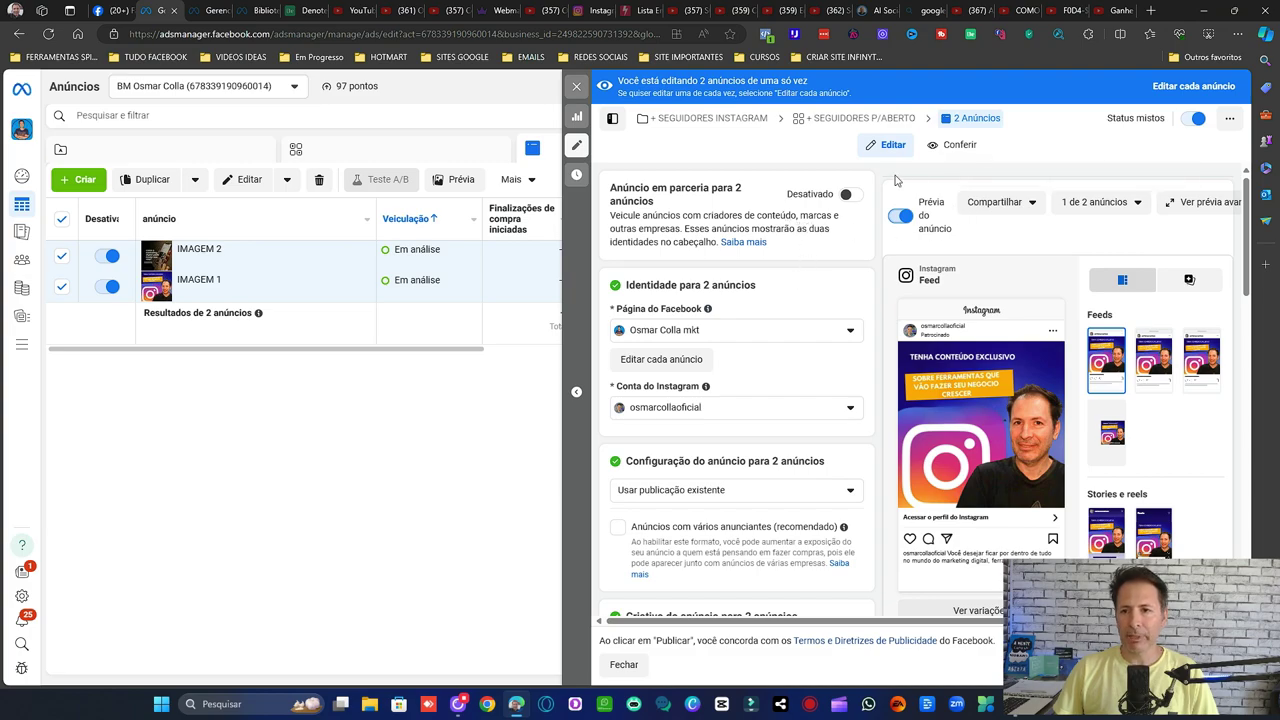
View the duplication options for the two ads and cancel without duplicating them
click(1229, 118)
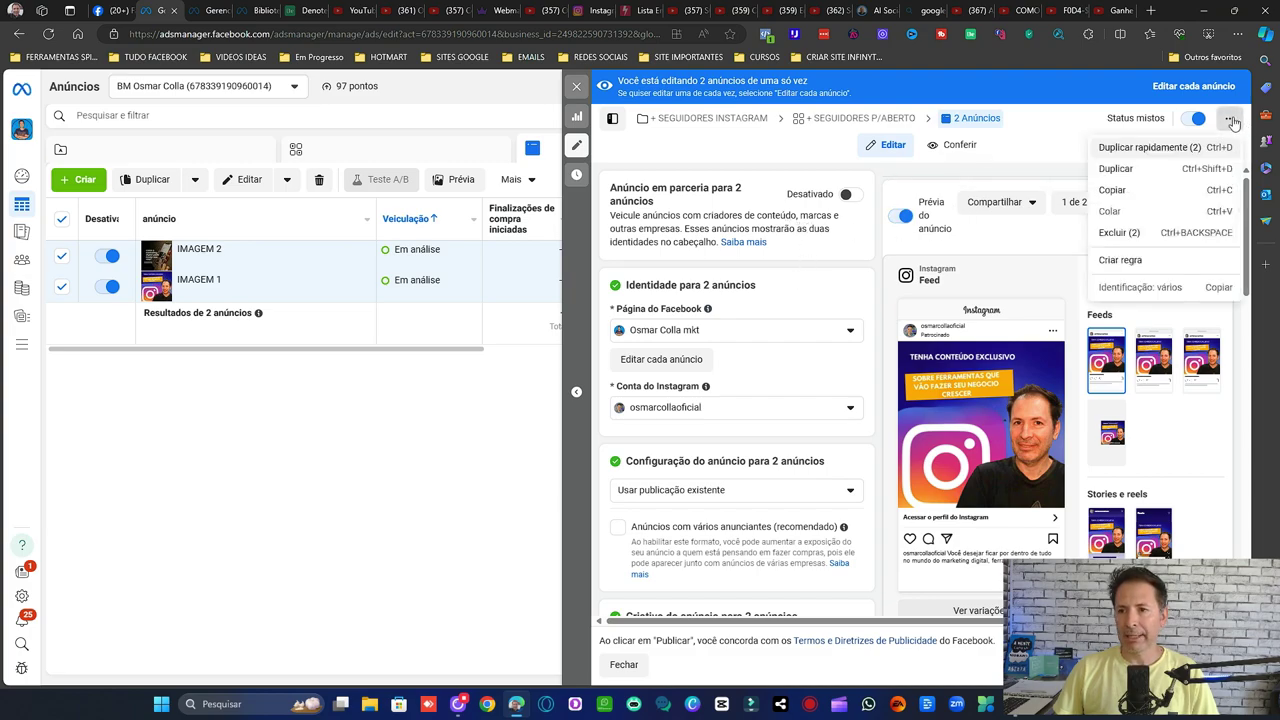
click(1147, 177)
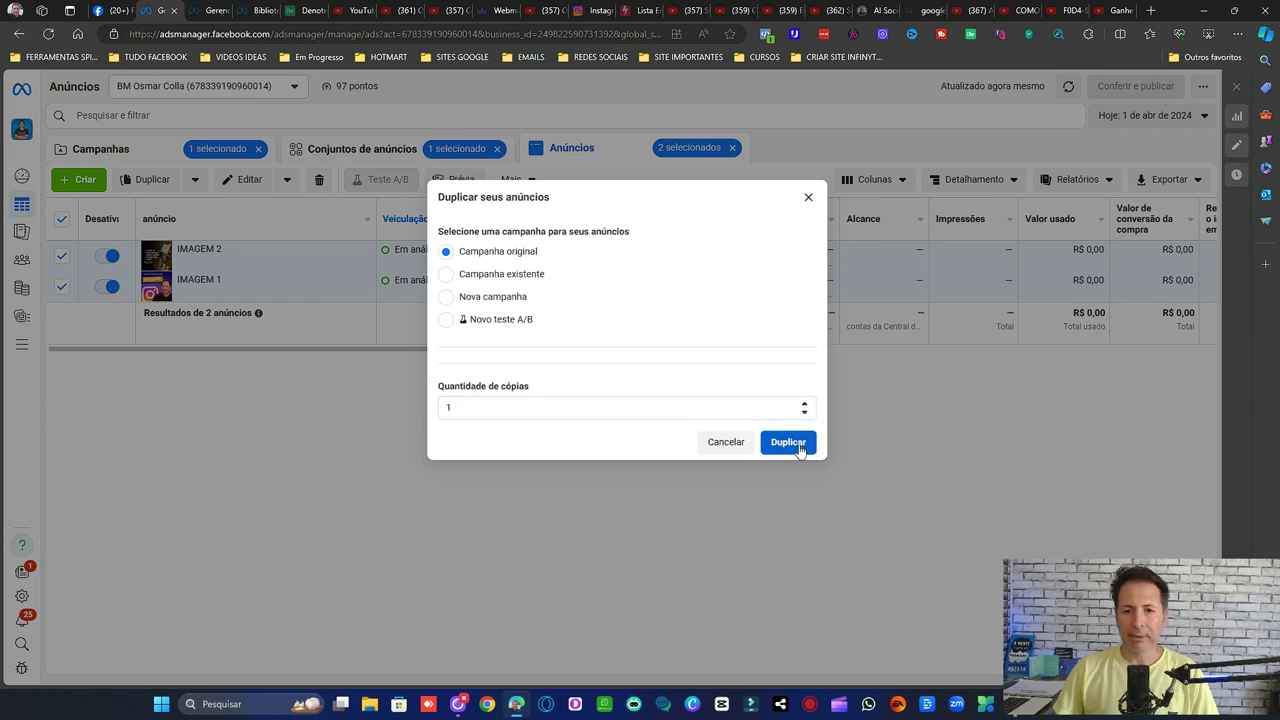
click(727, 443)
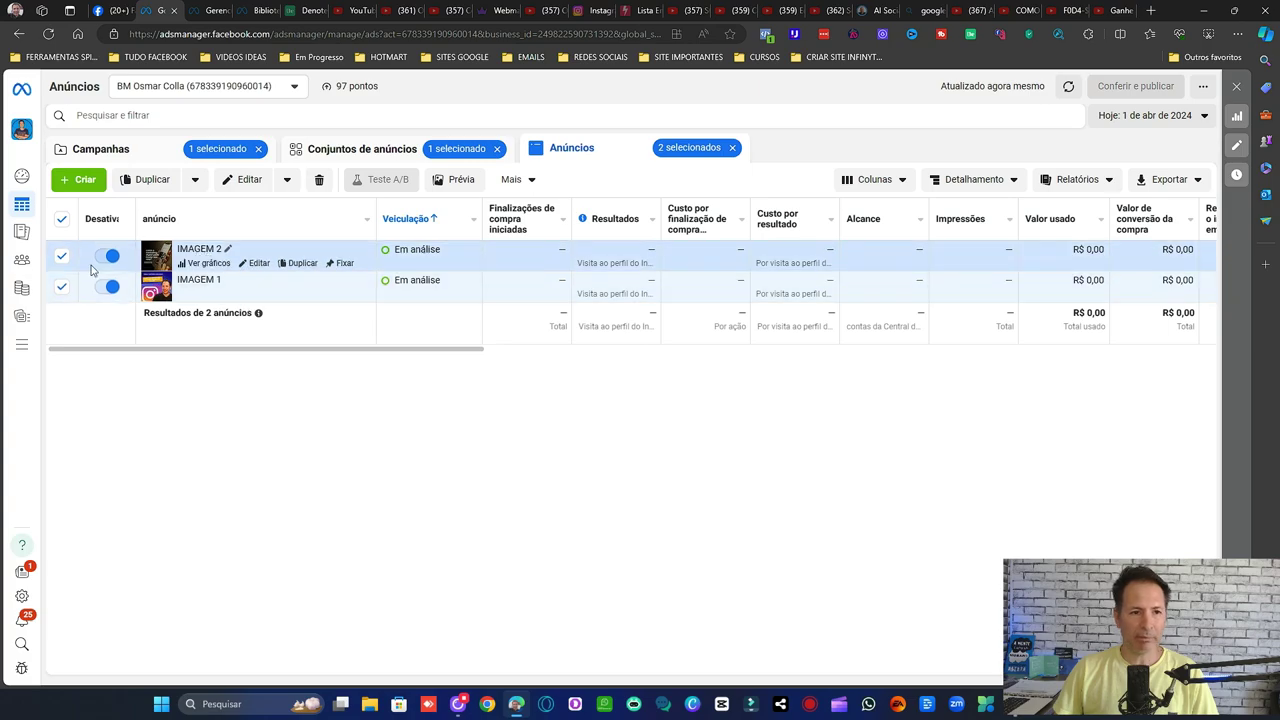
Reopen the ads for editing and keep only IMAGEM 2 selected
click(255, 182)
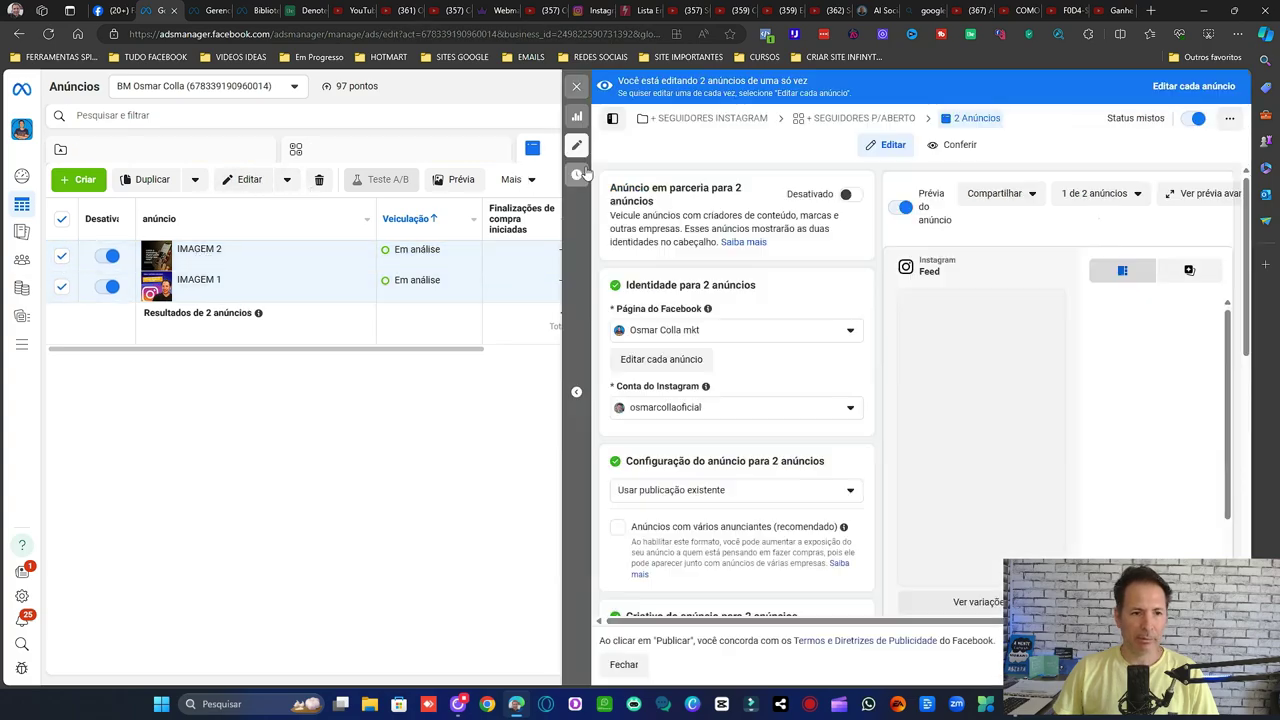
click(61, 287)
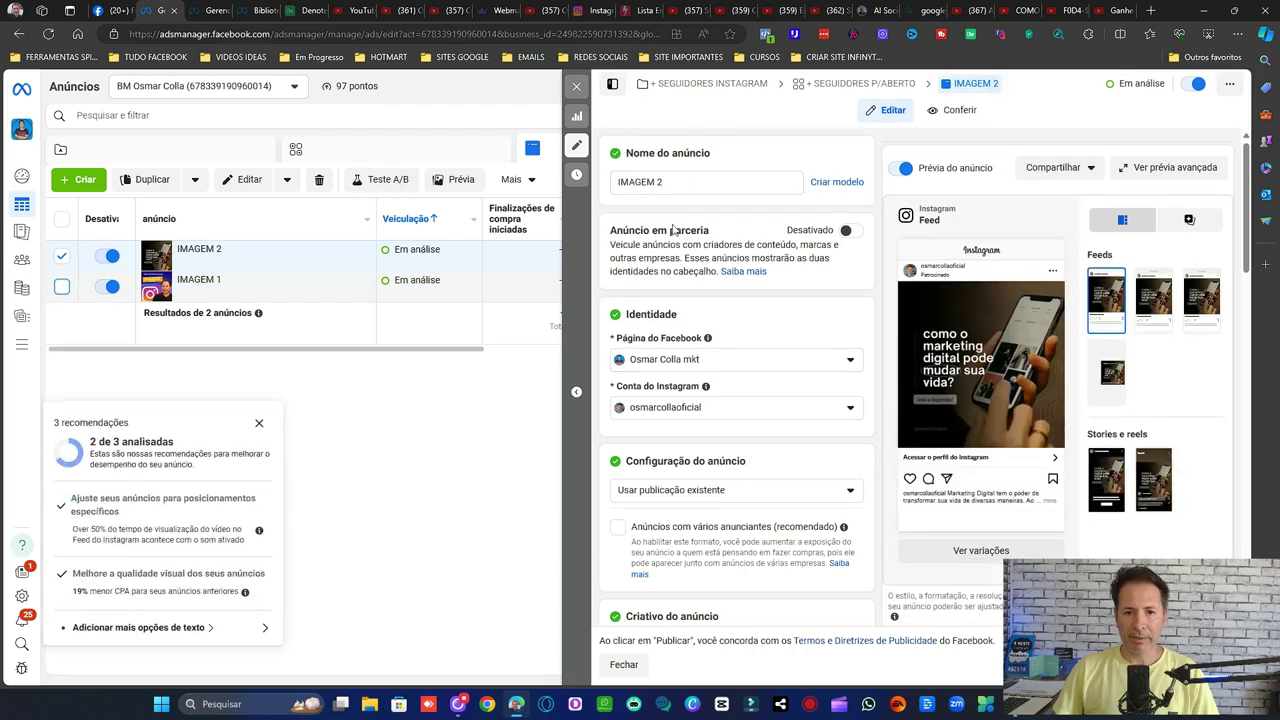
click(697, 186)
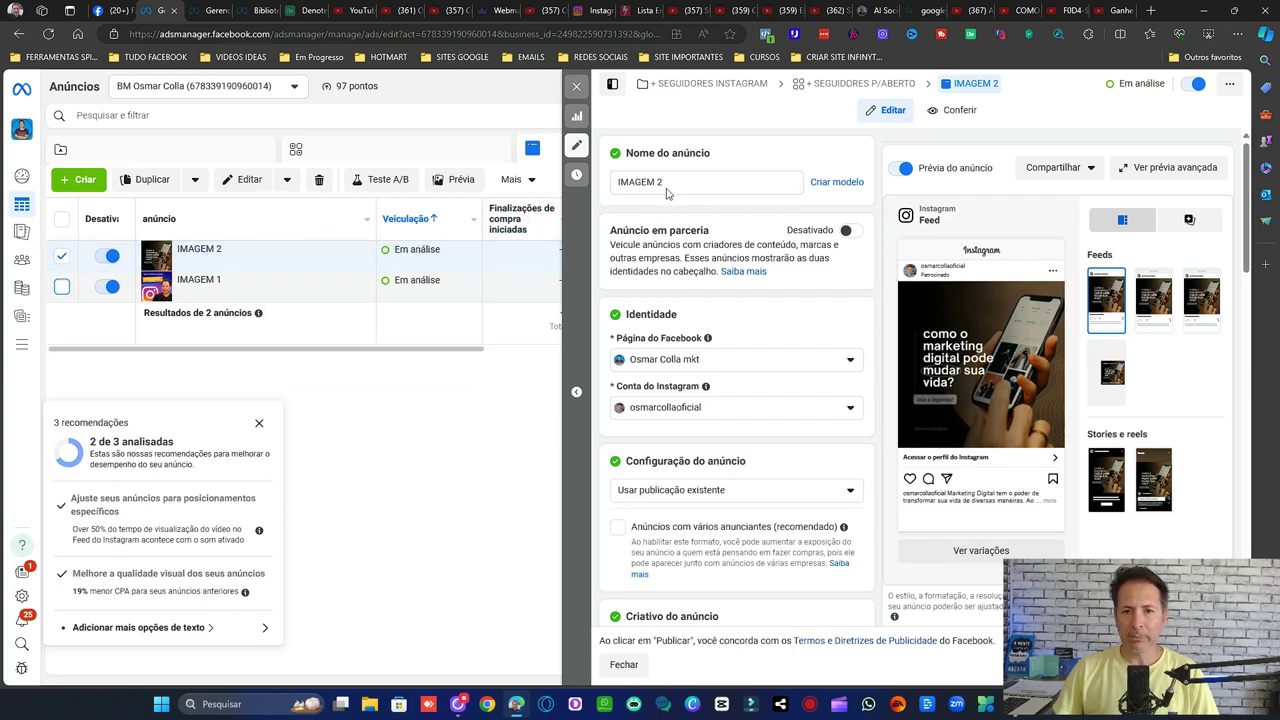
Examine IMAGEM 2's existing post, primary text, call to action, Criativo Advantage+ enhancements and tracking settings
scroll(776, 290, down, 1)
scroll(683, 331, down, 2)
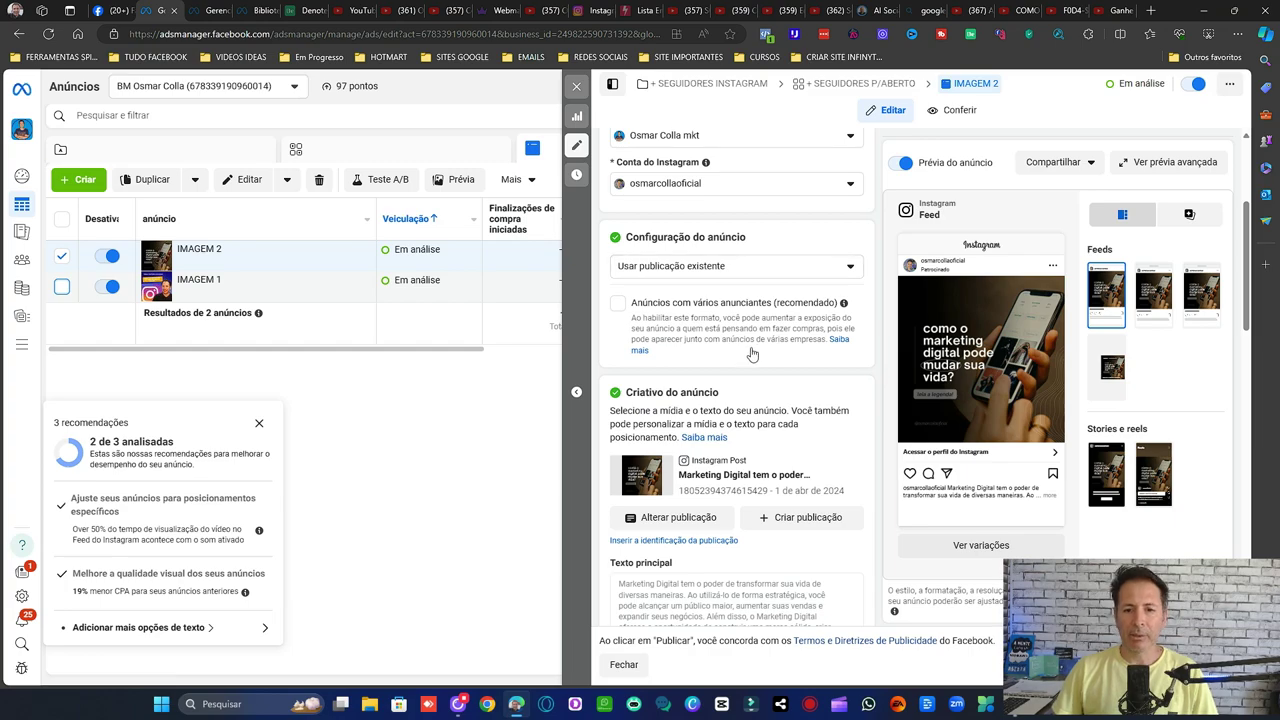
scroll(752, 355, down, 2)
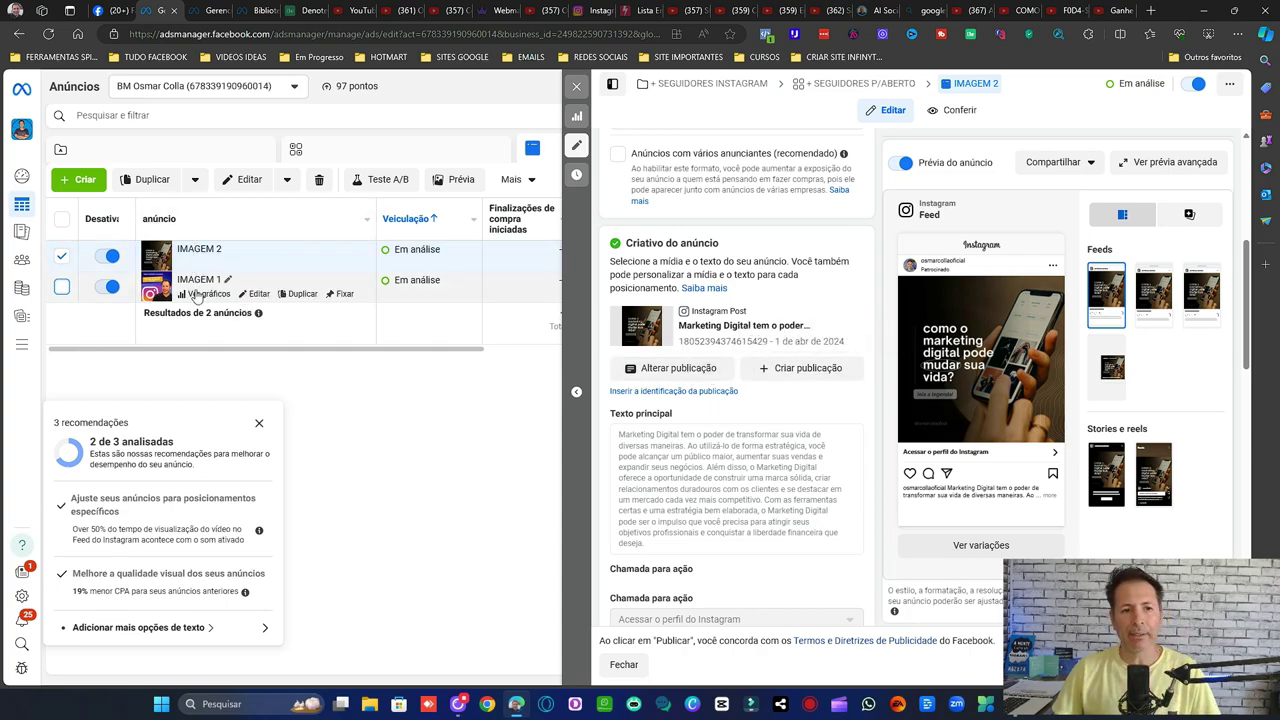
scroll(675, 335, down, 15)
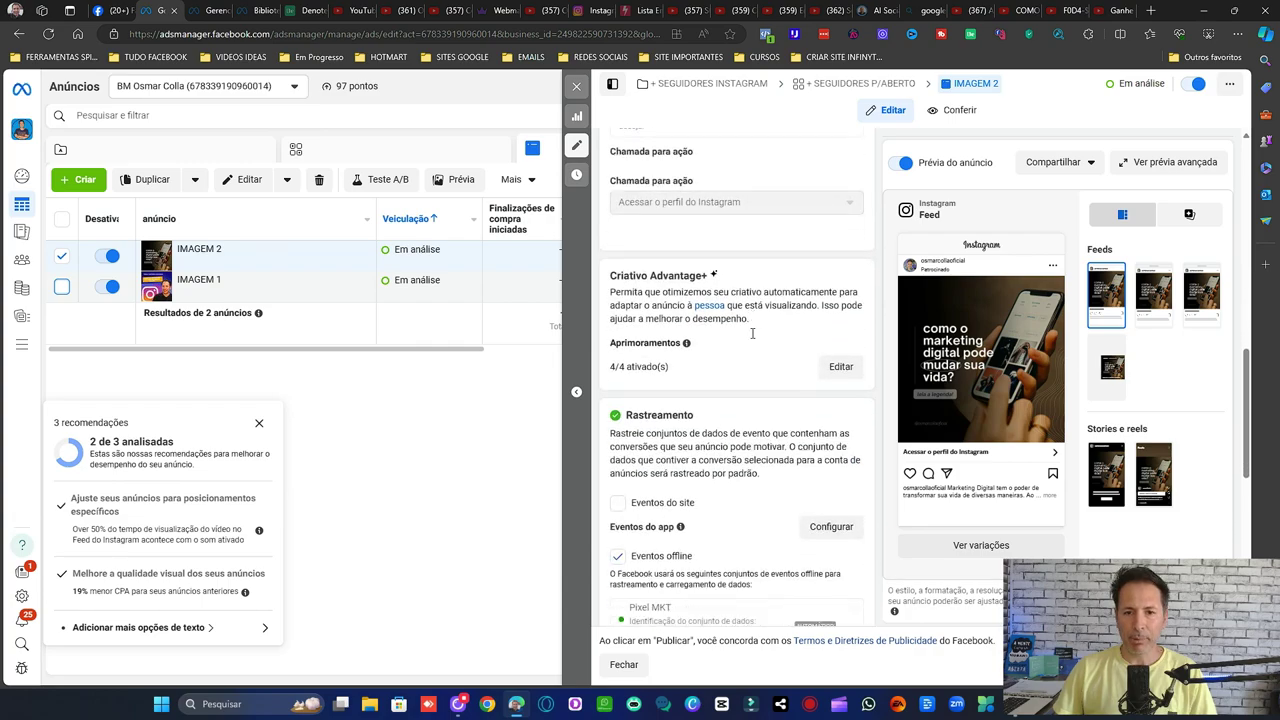
scroll(752, 438, up, 15)
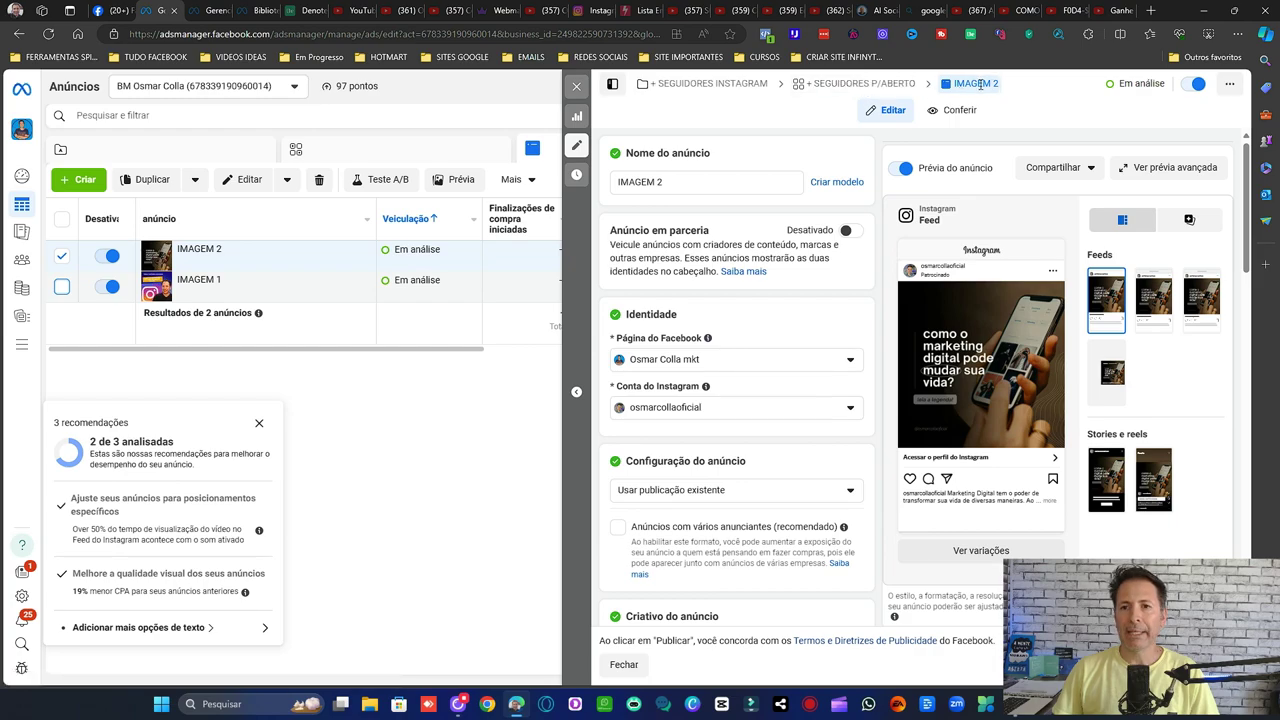
Return to the + SEGUIDORES P/ABERTO ad set's editor and view its duplication options without duplicating it
click(846, 86)
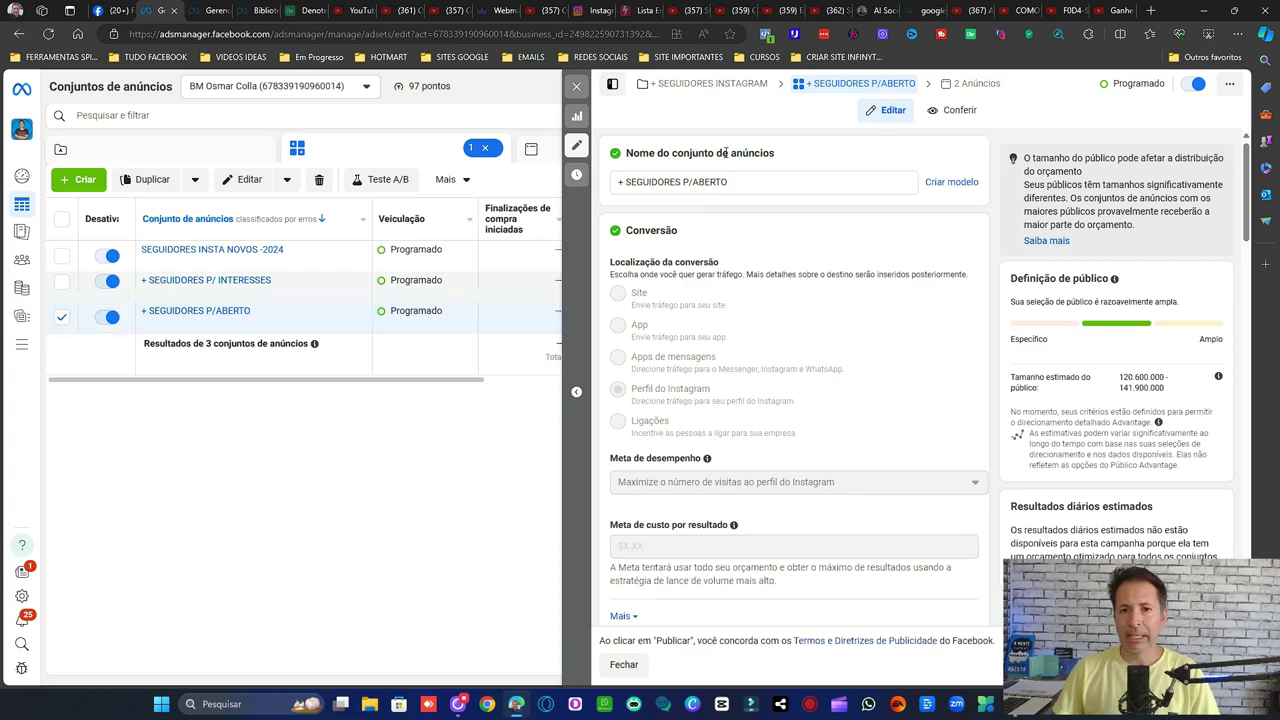
click(58, 318)
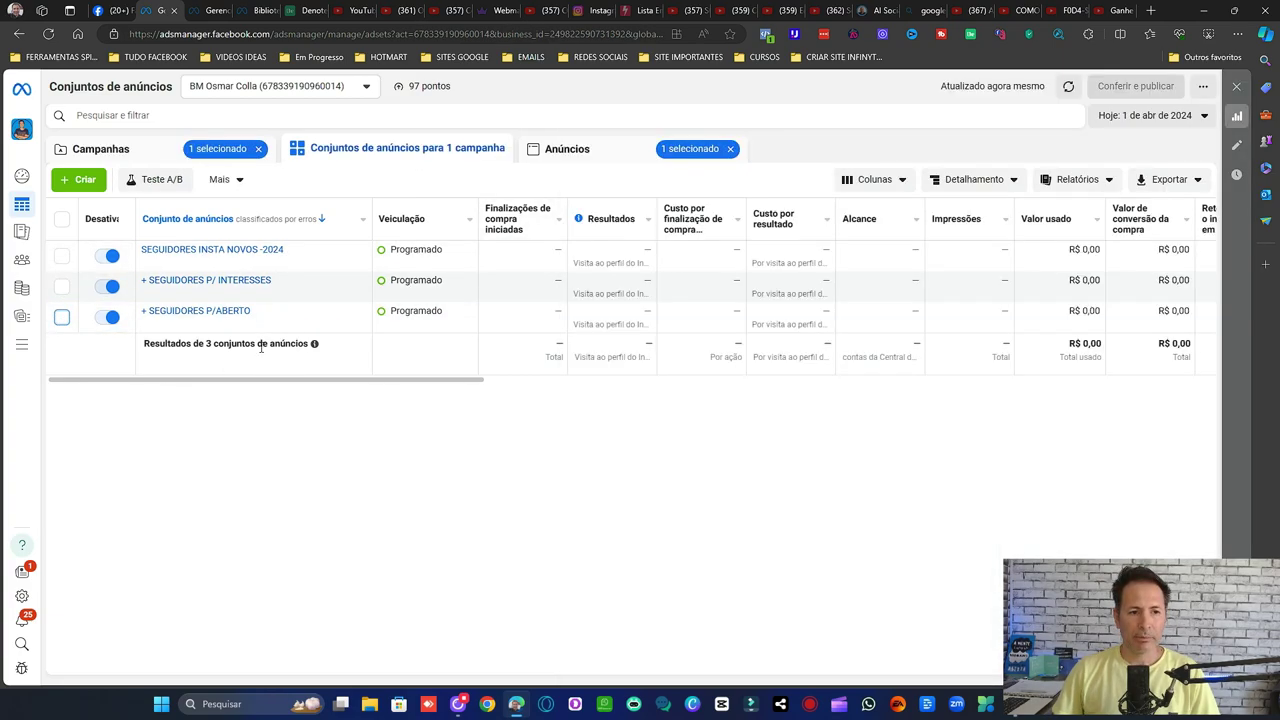
click(62, 318)
click(245, 179)
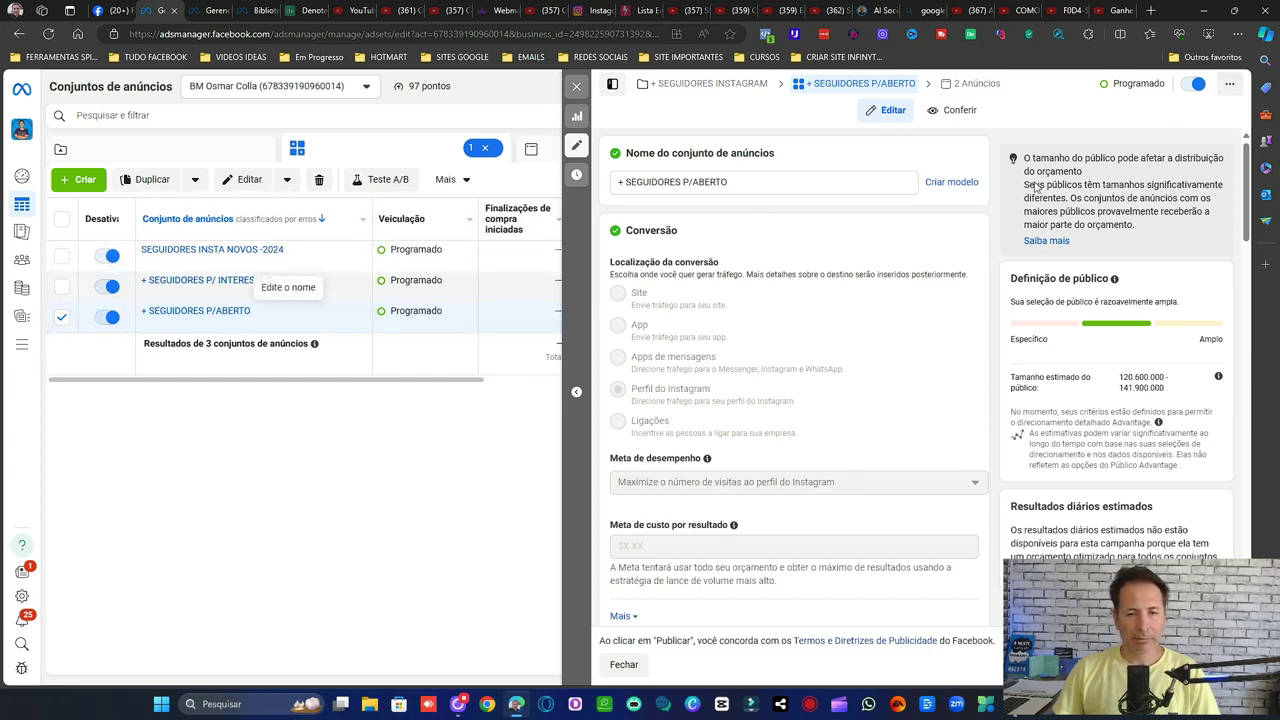
click(1229, 84)
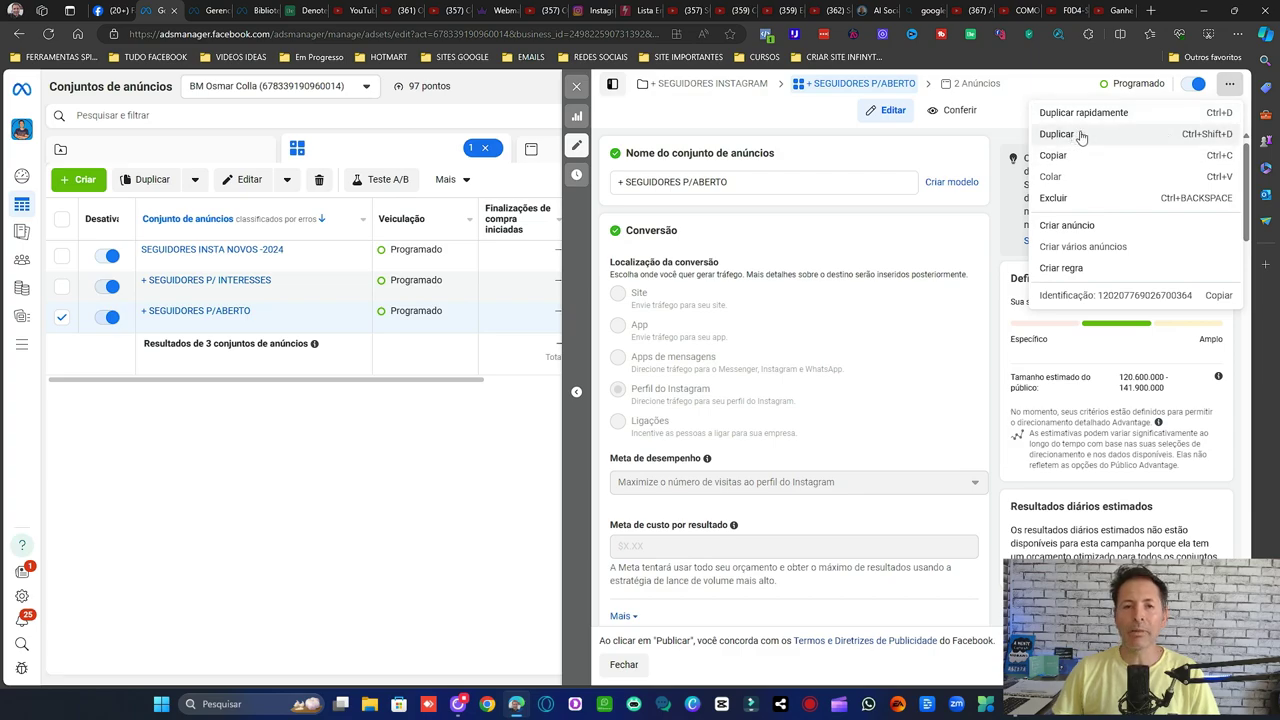
click(1010, 117)
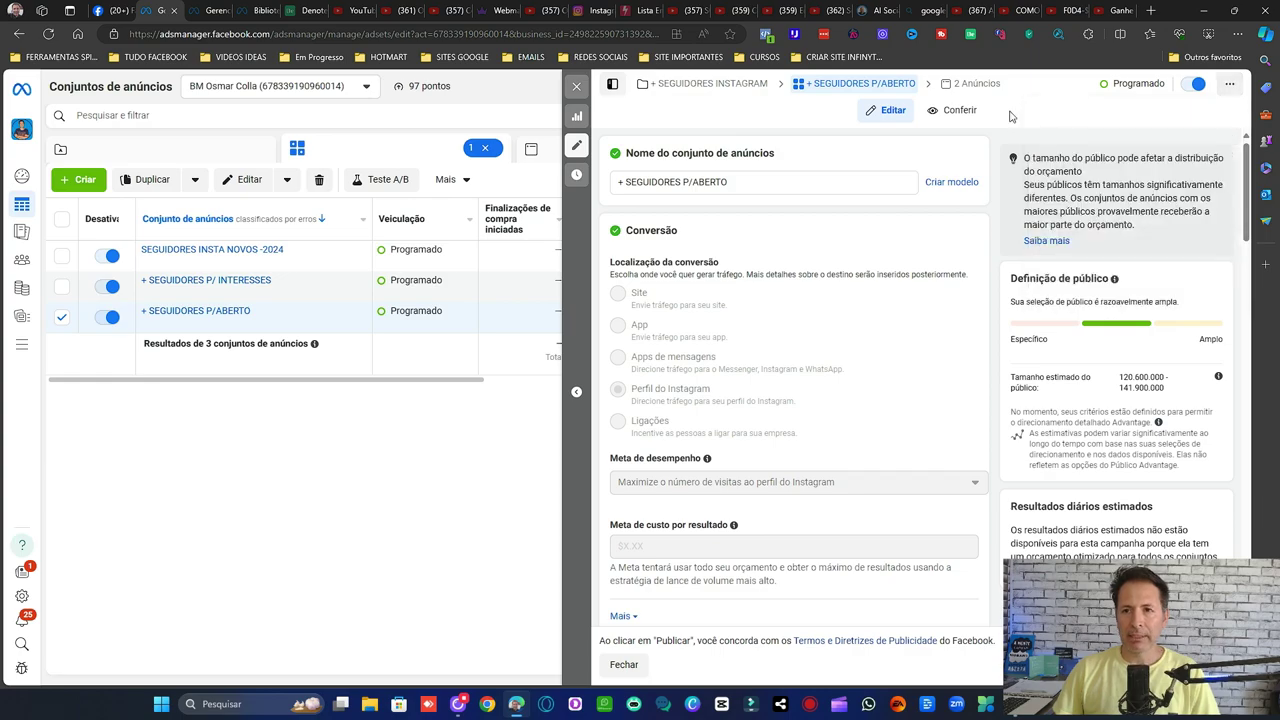
Deselect the + SEGUIDORES P/ABERTO ad set and open + SEGUIDORES P/ INTERESSES for editing
click(61, 319)
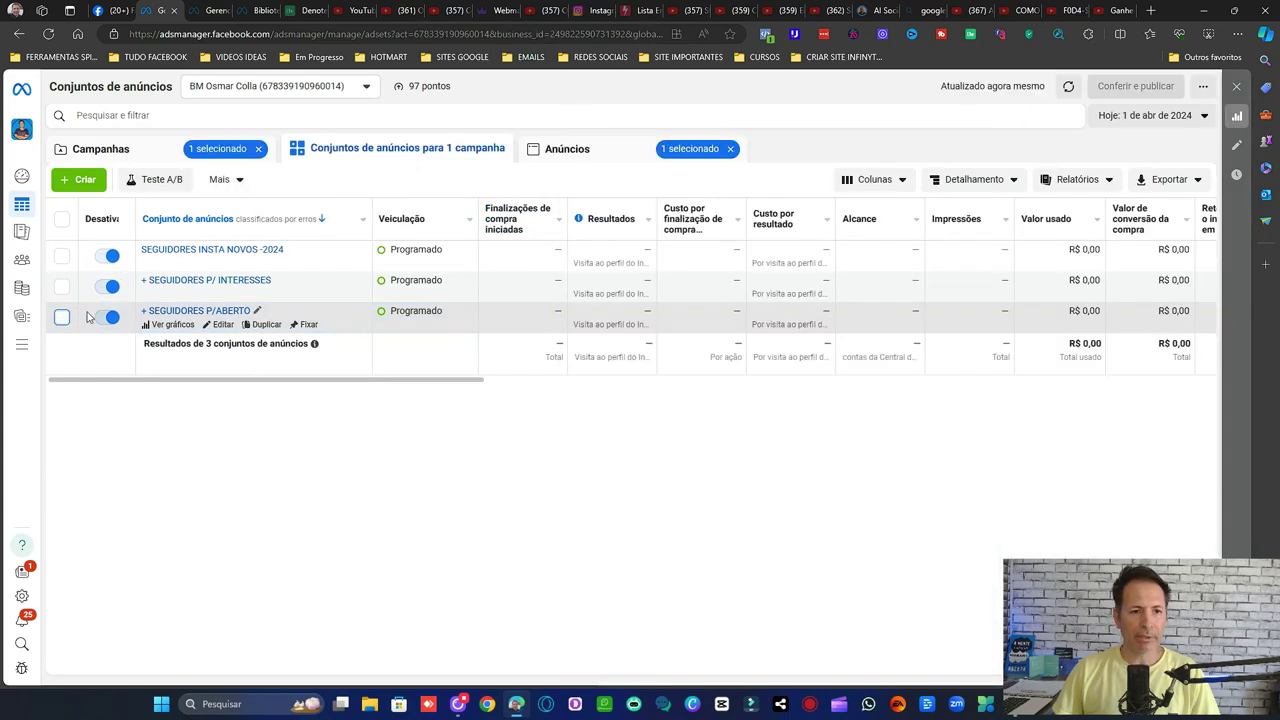
click(61, 289)
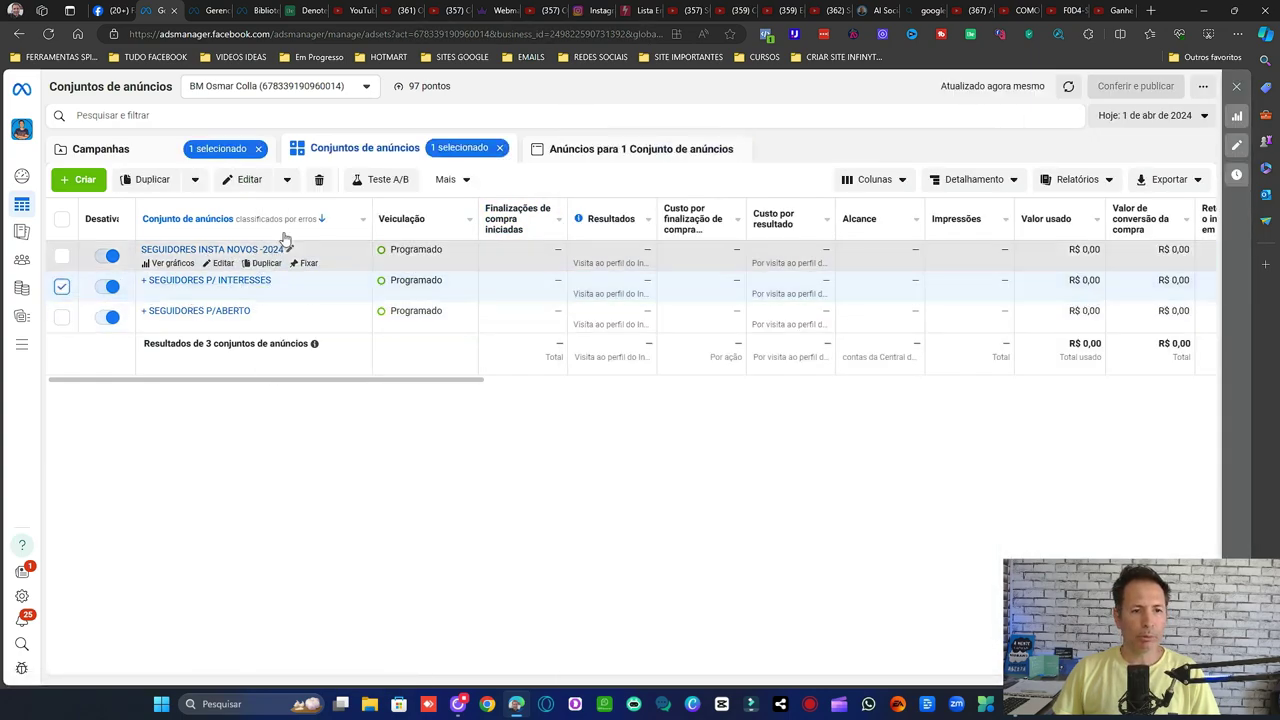
click(254, 184)
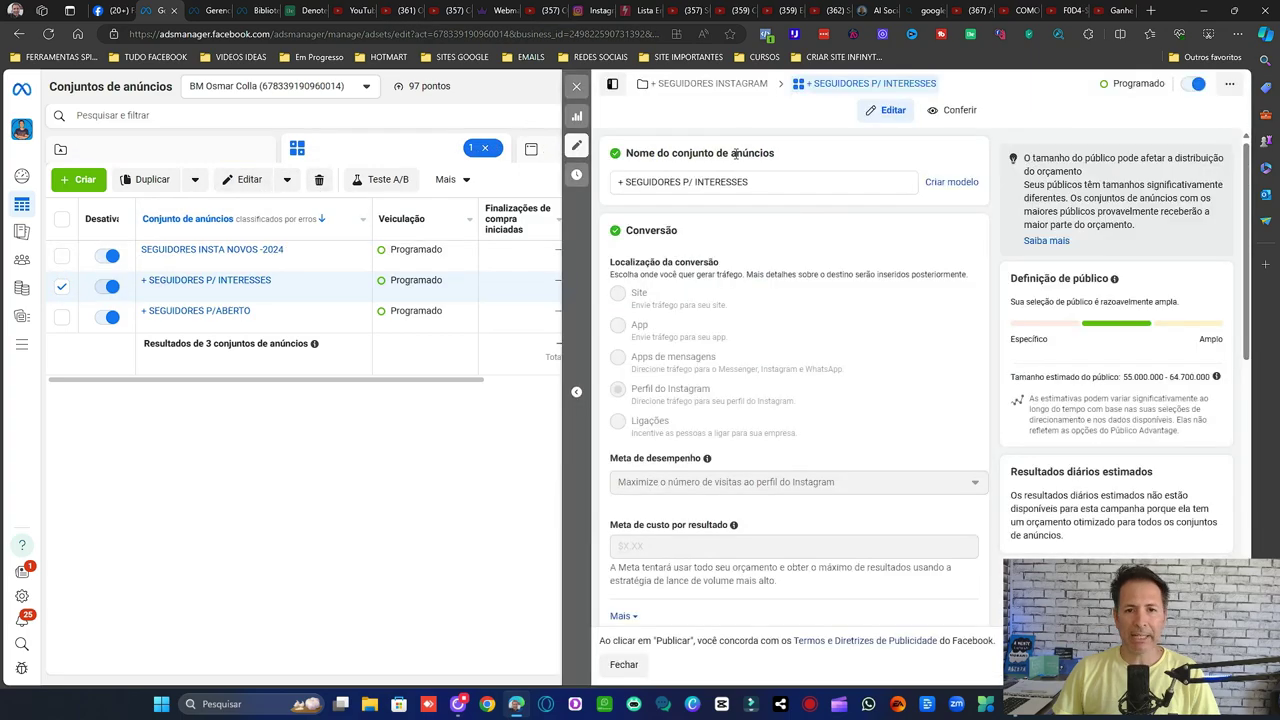
mouse_move(222, 322)
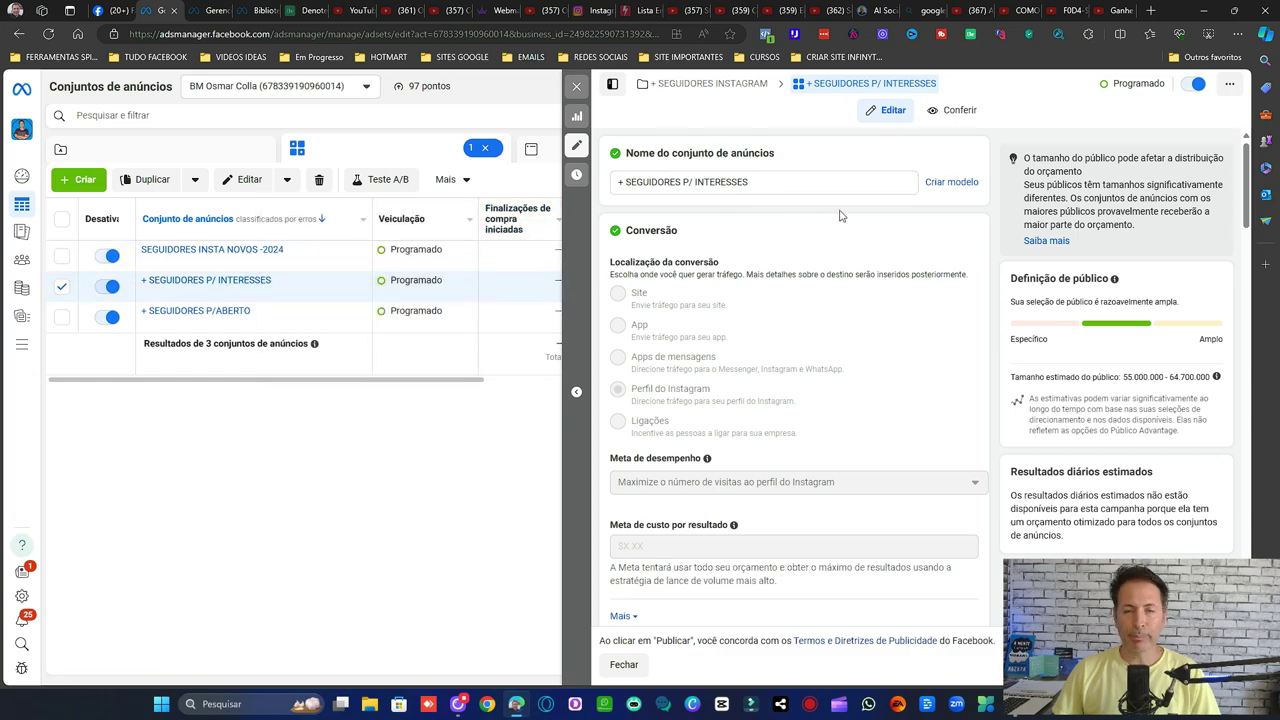
Examine the interest ad set's conversion location, performance goal, budget and start schedule settings
scroll(865, 250, down, 9)
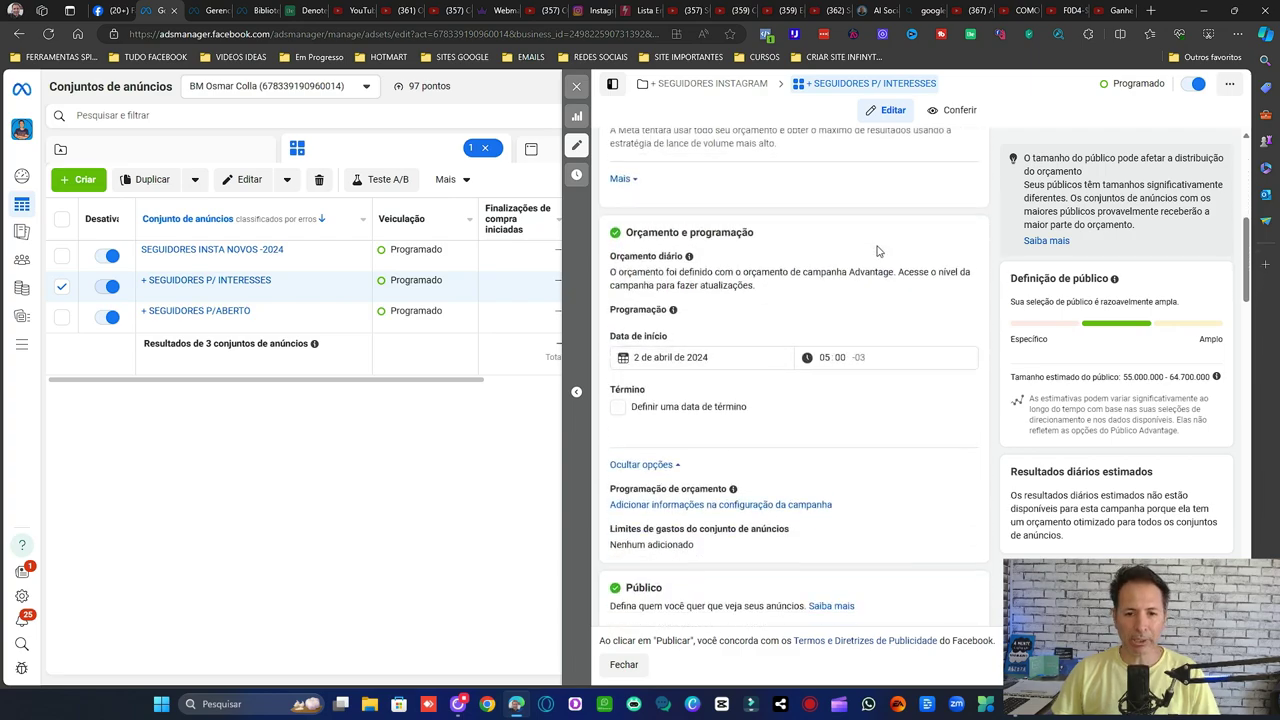
scroll(877, 251, down, 4)
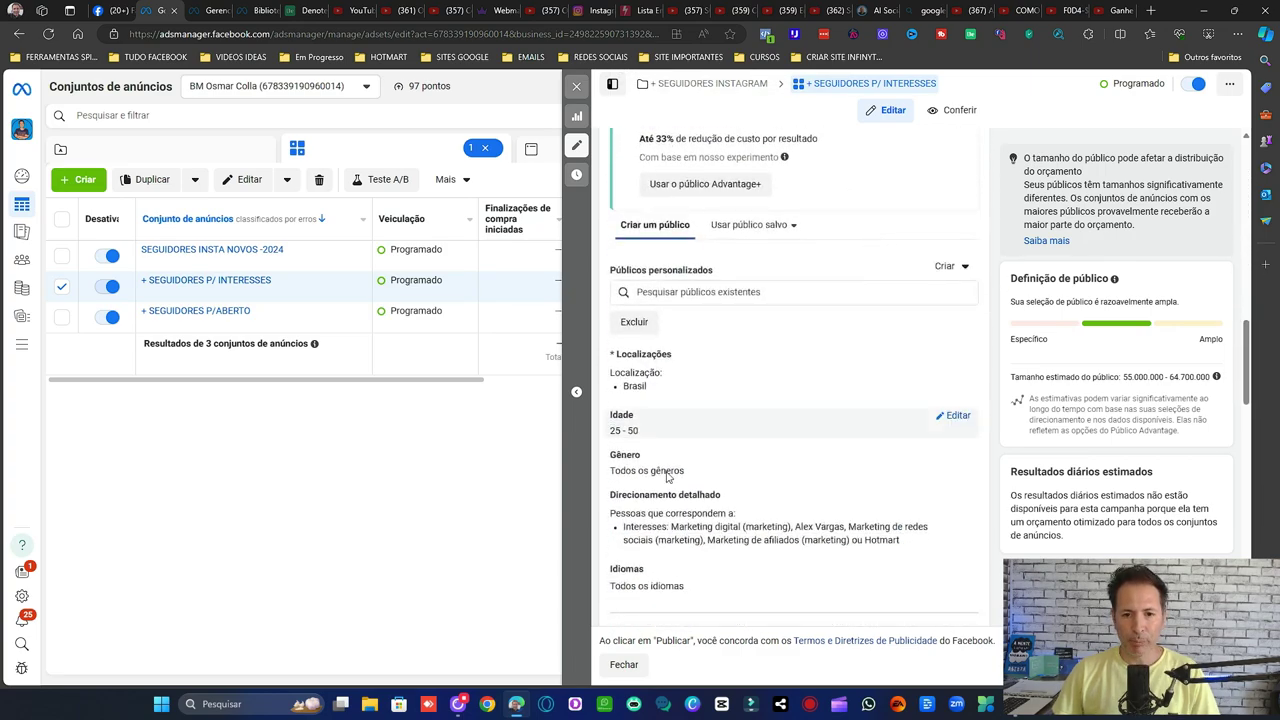
scroll(847, 415, down, 1)
scroll(847, 415, down, 1)
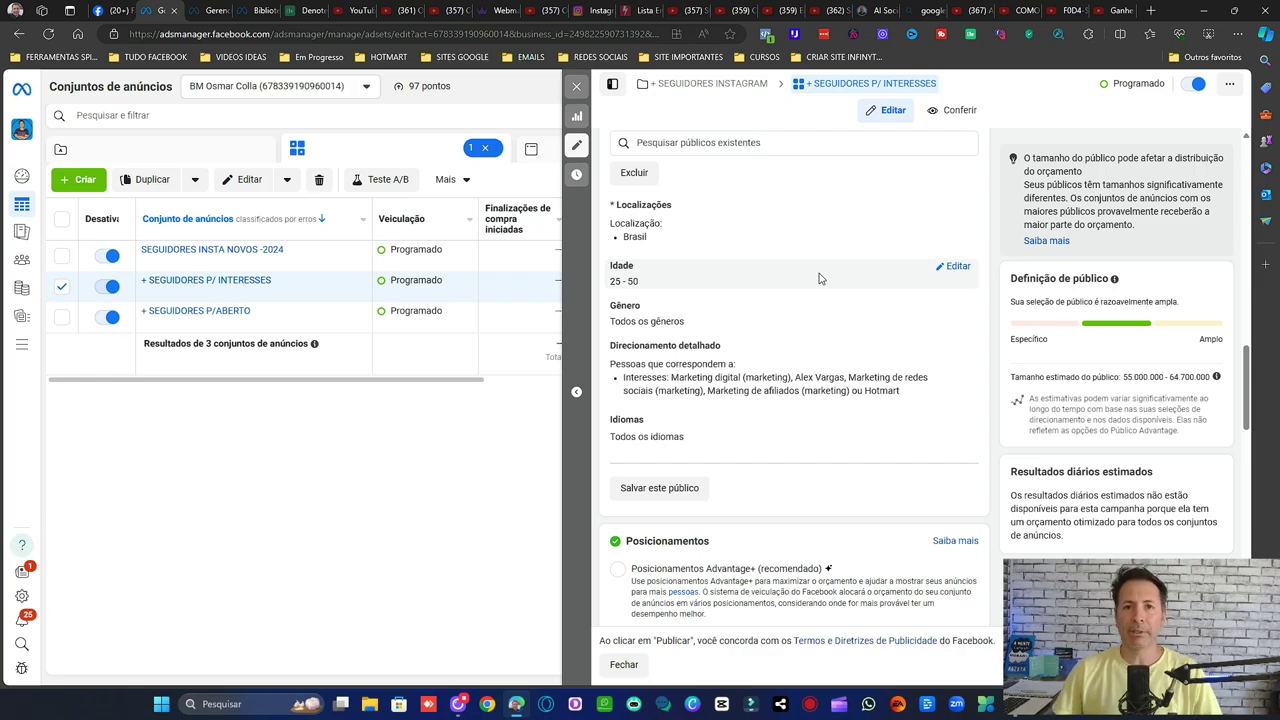
scroll(820, 278, up, 15)
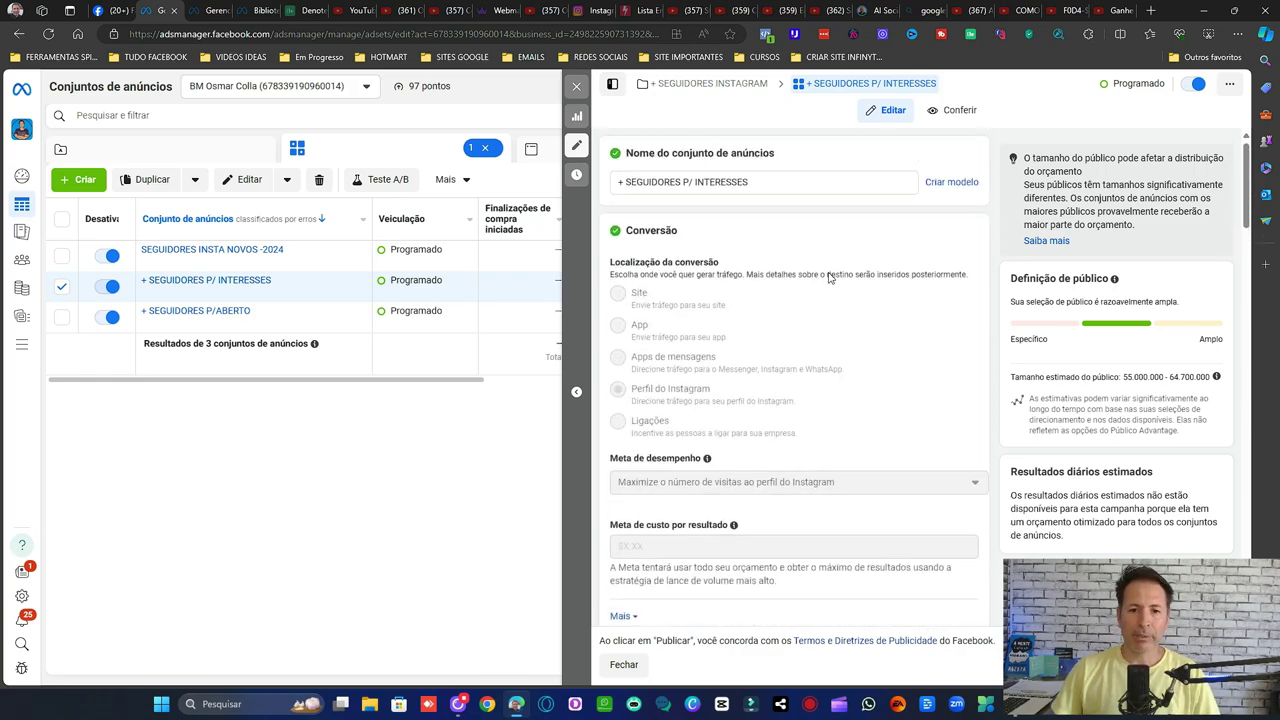
scroll(894, 264, down, 2)
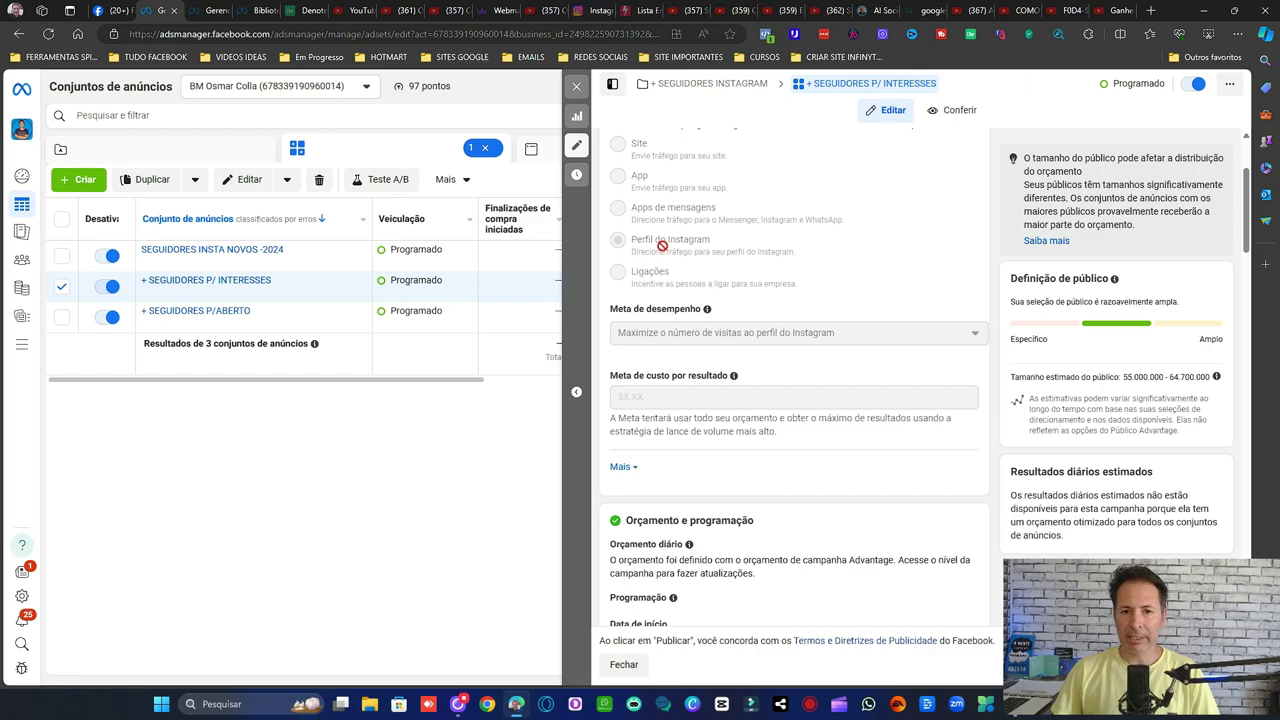
scroll(866, 289, down, 4)
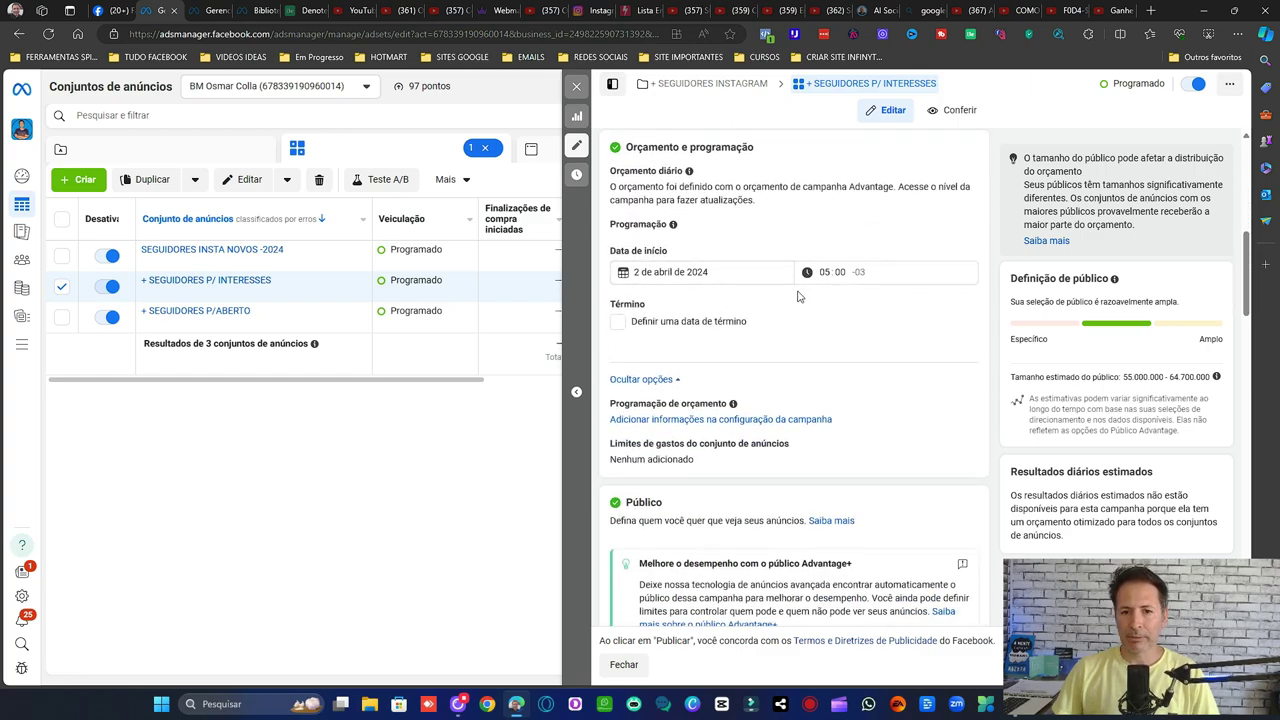
scroll(852, 313, down, 1)
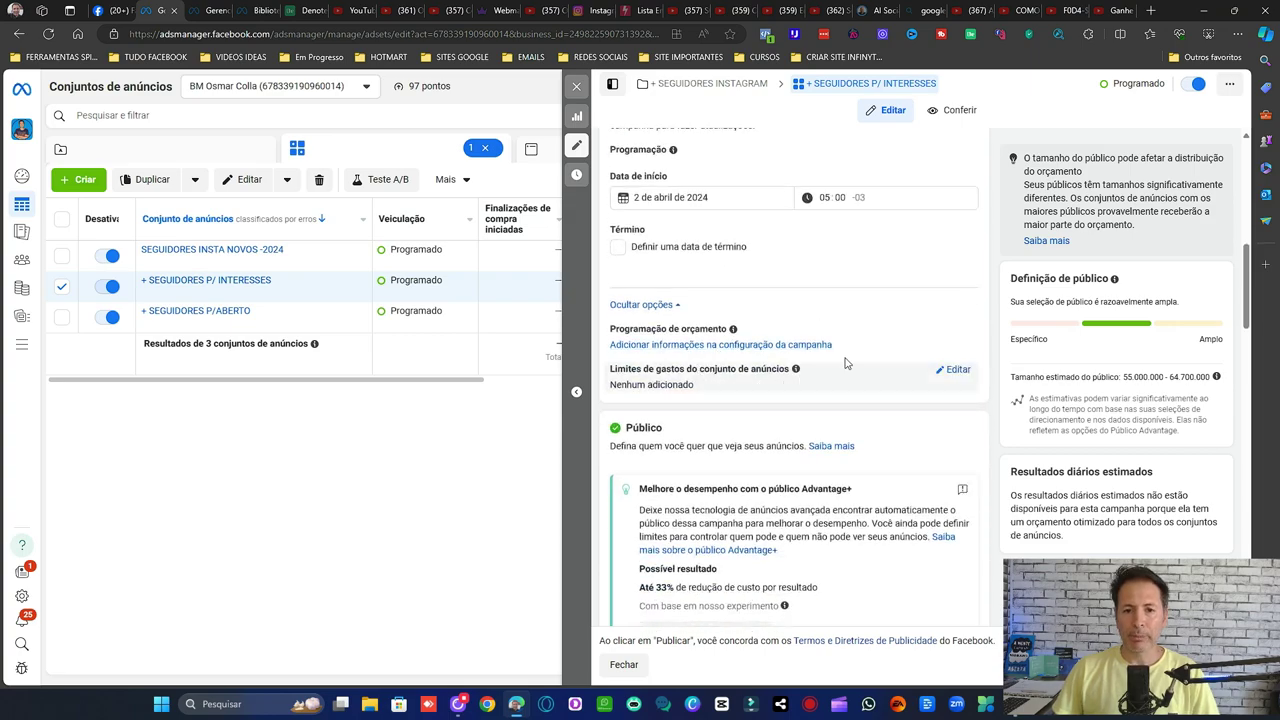
scroll(800, 300, up, 5)
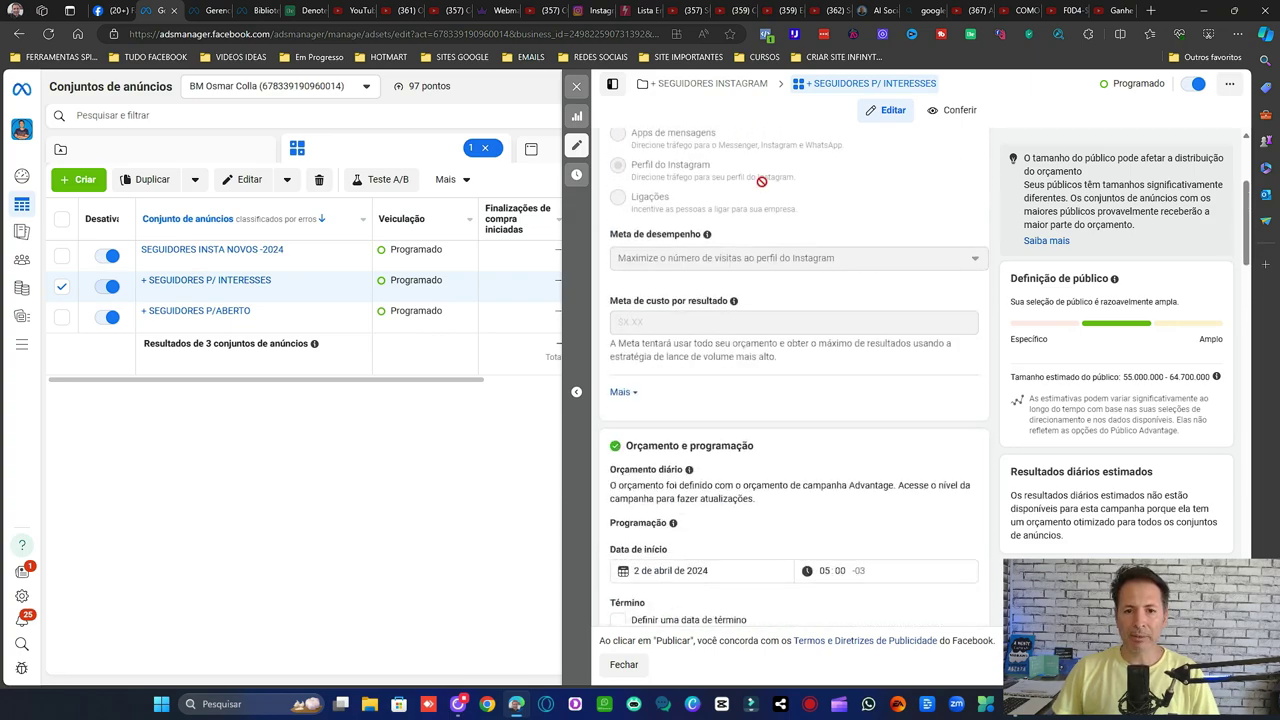
scroll(761, 181, up, 3)
Examine the interest ad set's audience settings for custom audiences, location, age and gender
scroll(763, 180, down, 6)
scroll(888, 388, down, 5)
scroll(882, 350, down, 2)
mouse_move(720, 345)
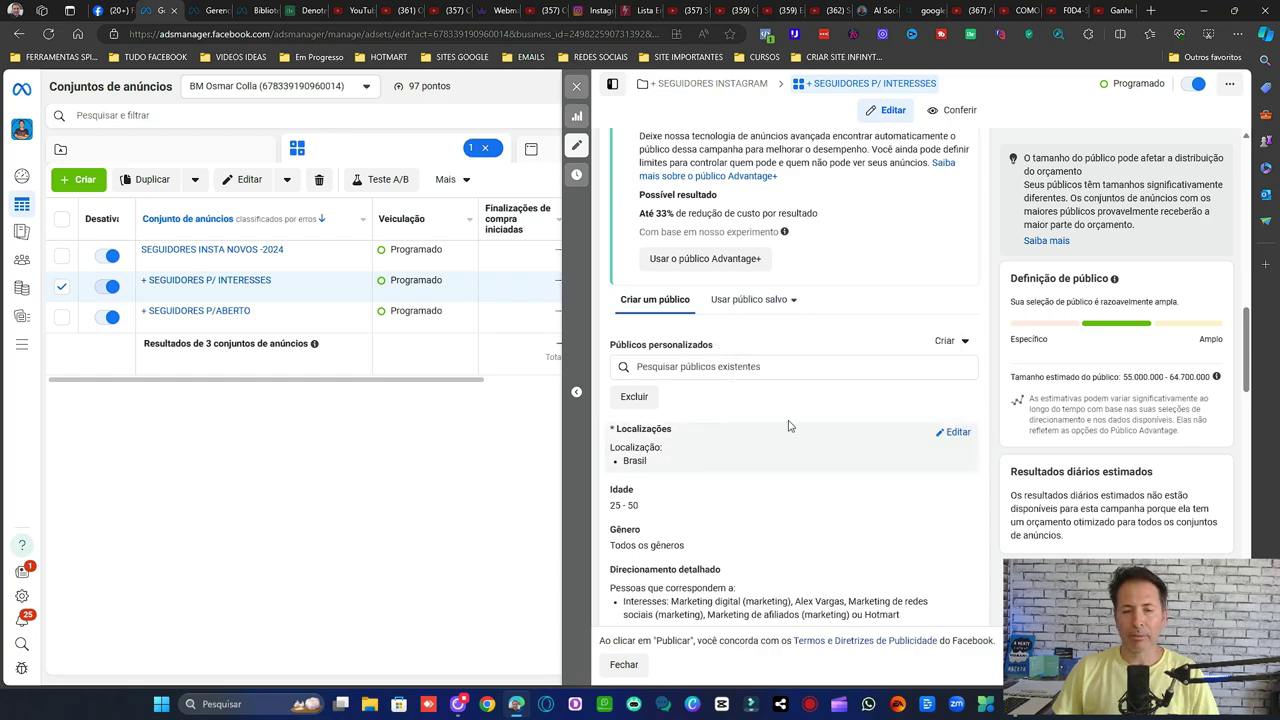
scroll(800, 406, down, 2)
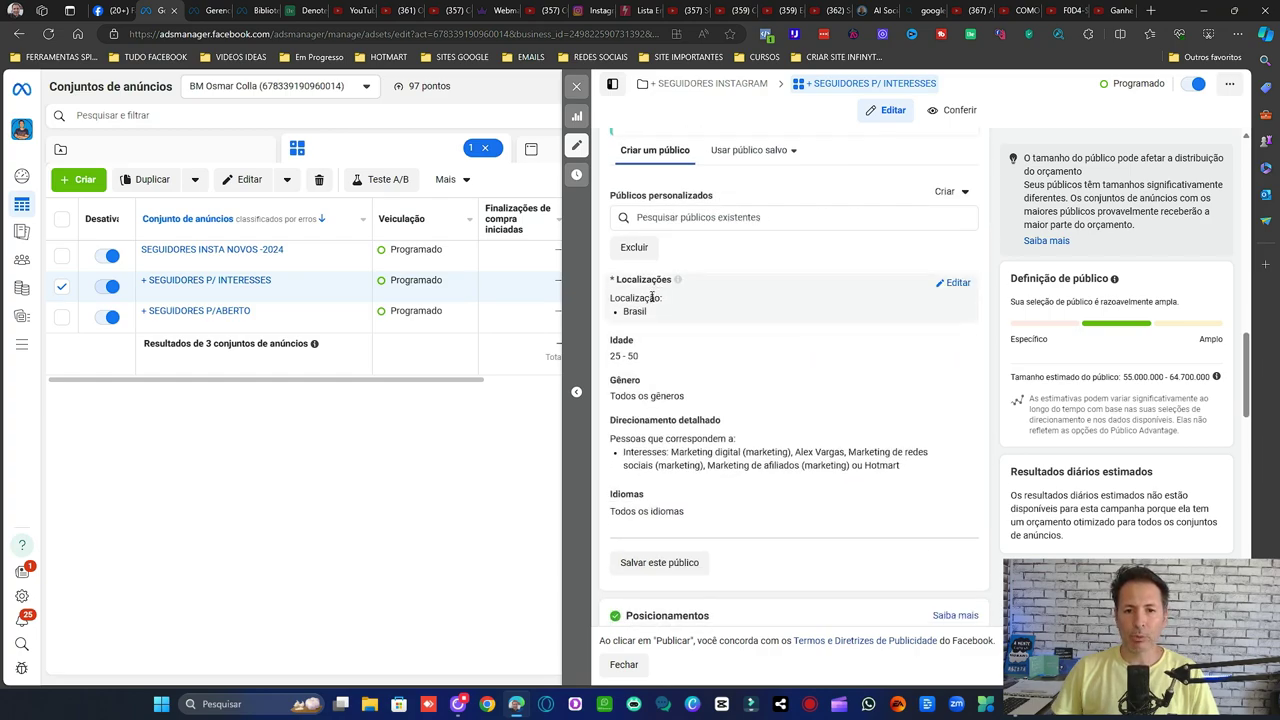
mouse_move(677, 280)
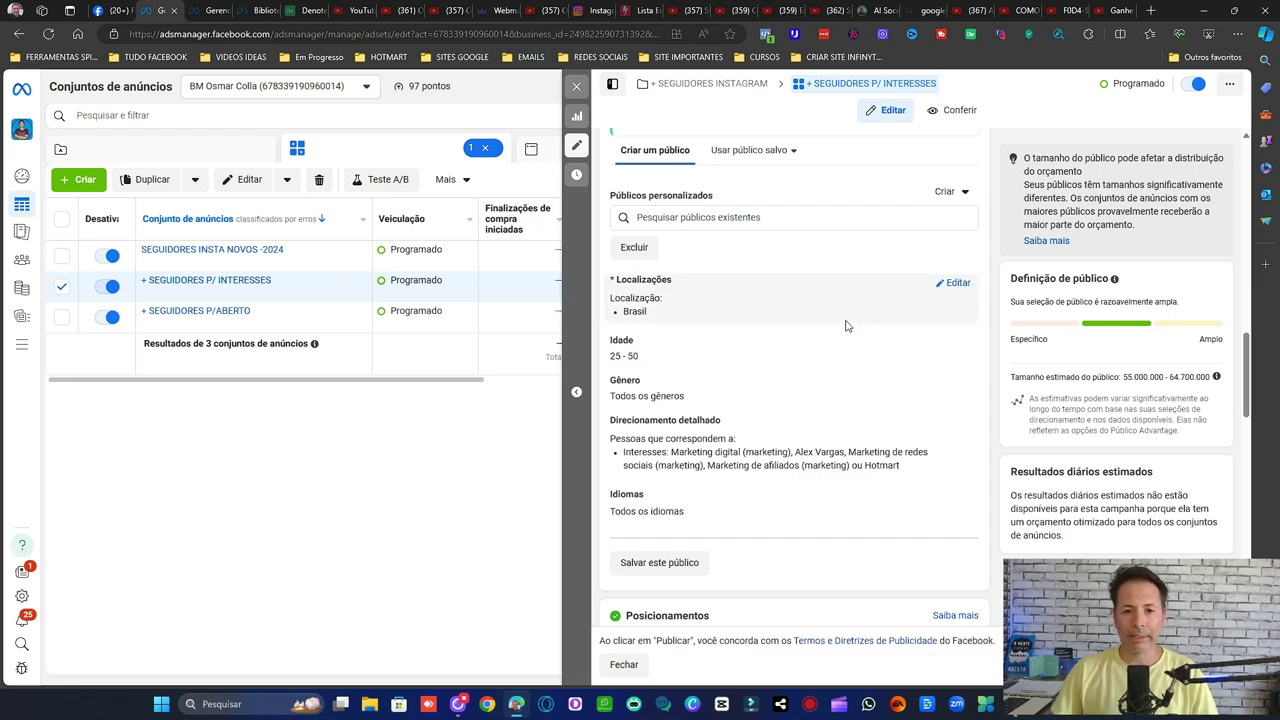
Open the detailed targeting for editing, review its included interests and enable Direcionamento detalhado Advantage
scroll(845, 326, down, 1)
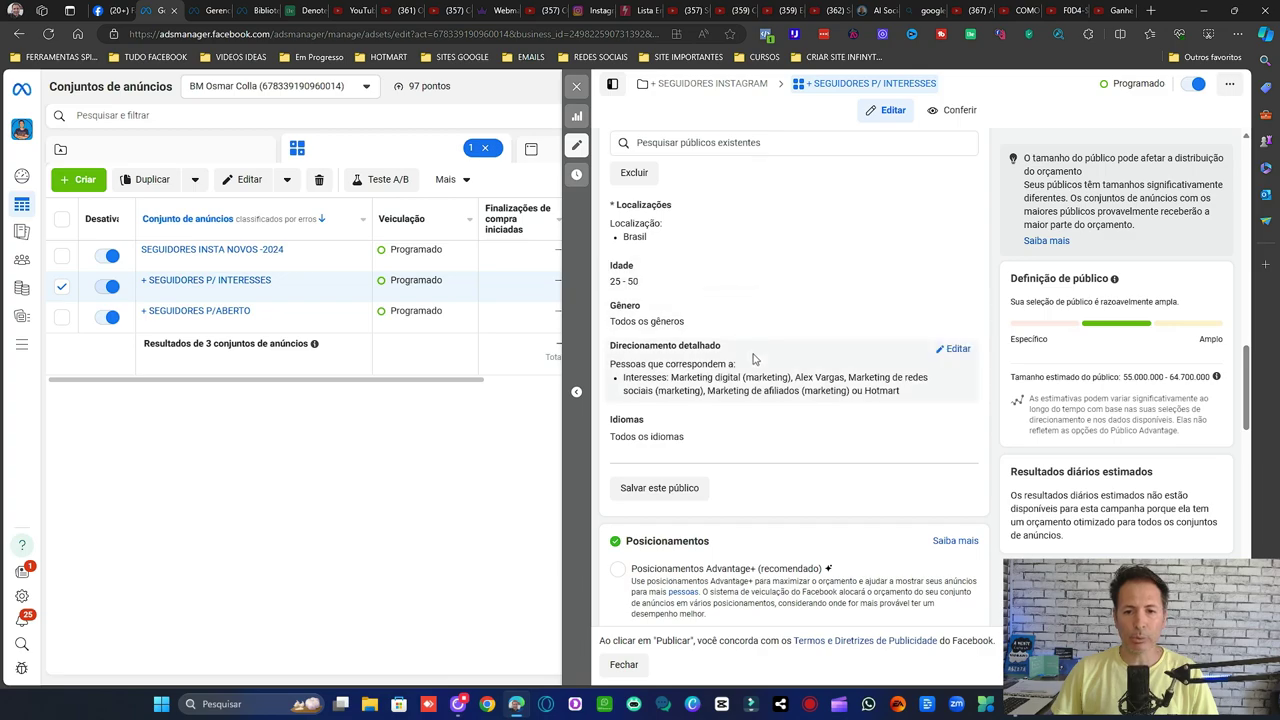
click(958, 349)
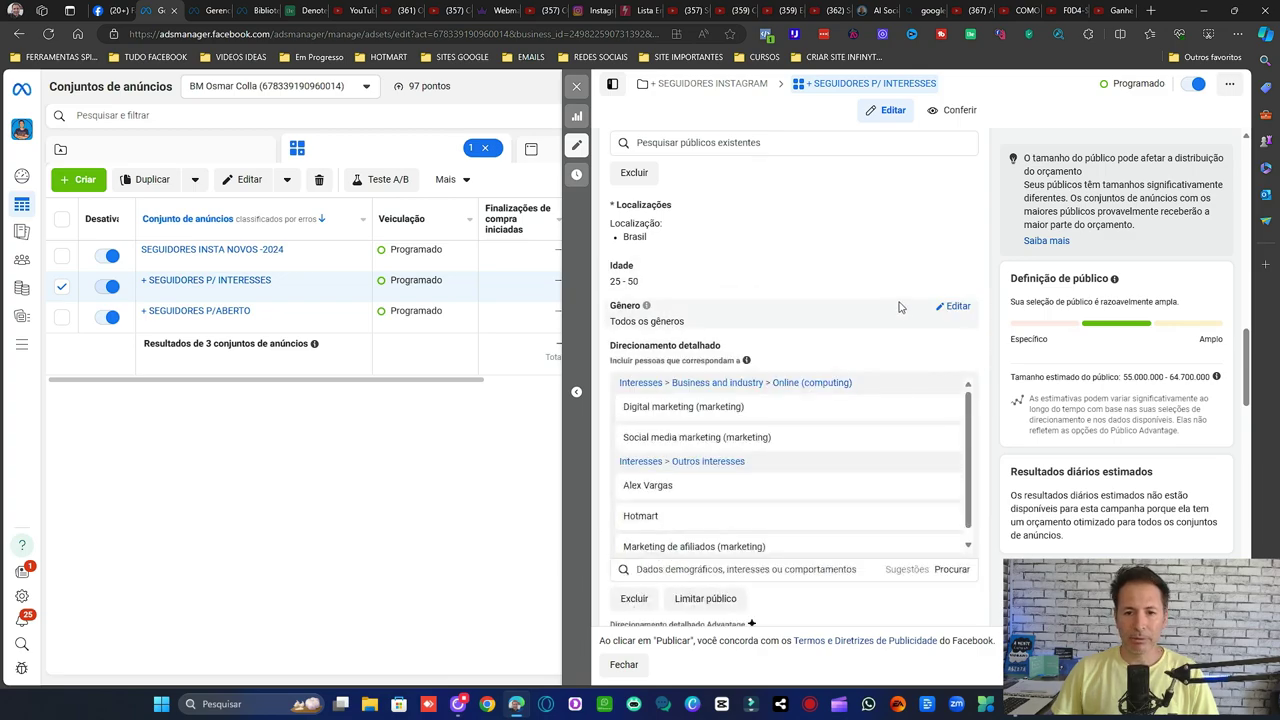
scroll(870, 306, down, 2)
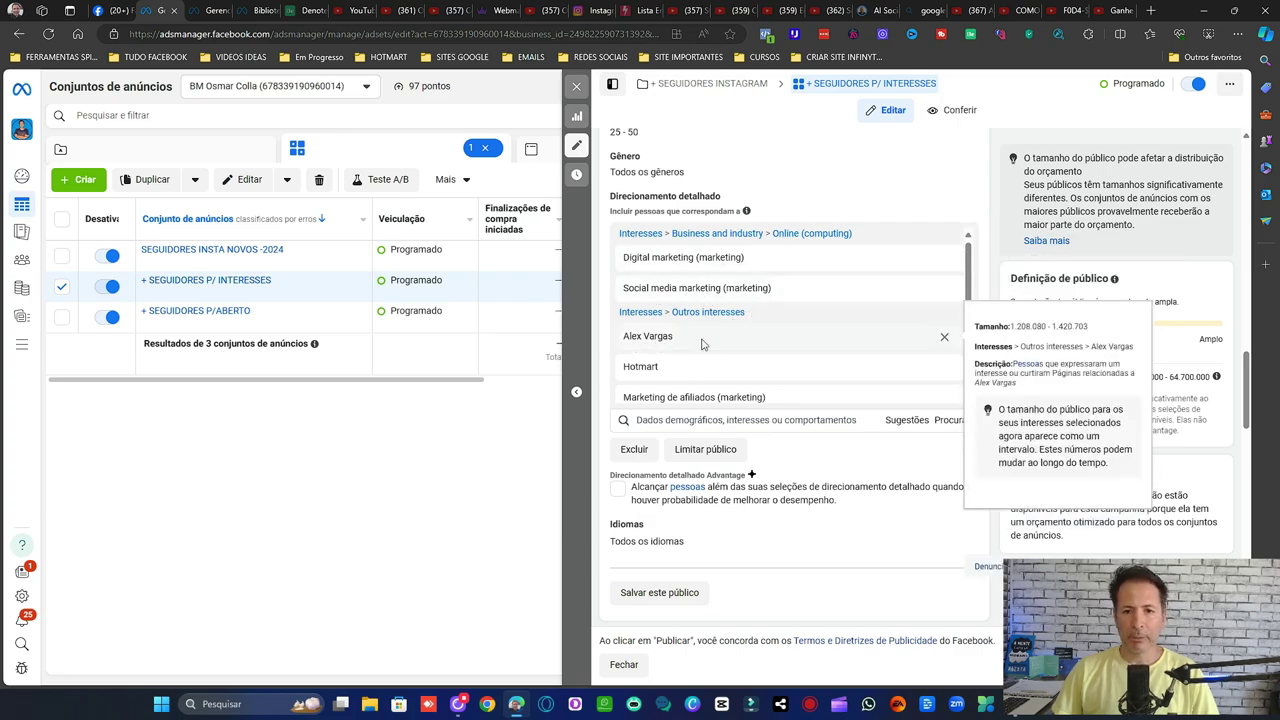
scroll(812, 349, down, 1)
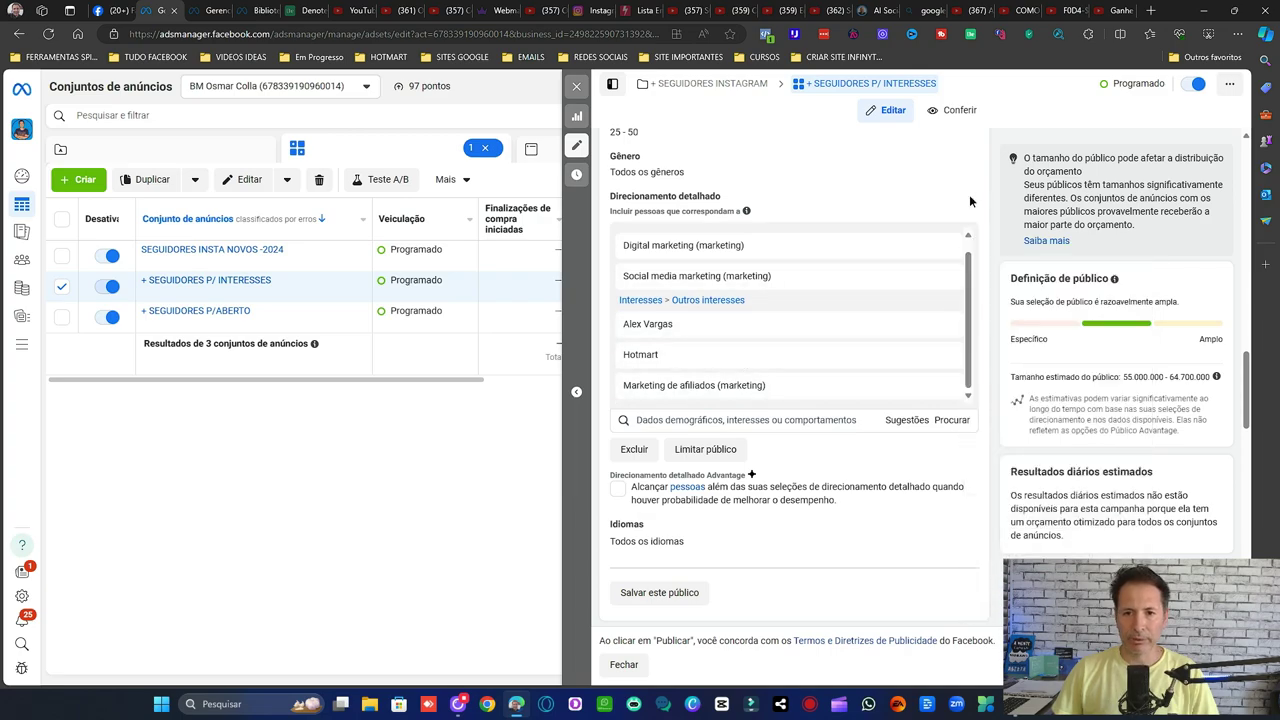
scroll(892, 271, down, 3)
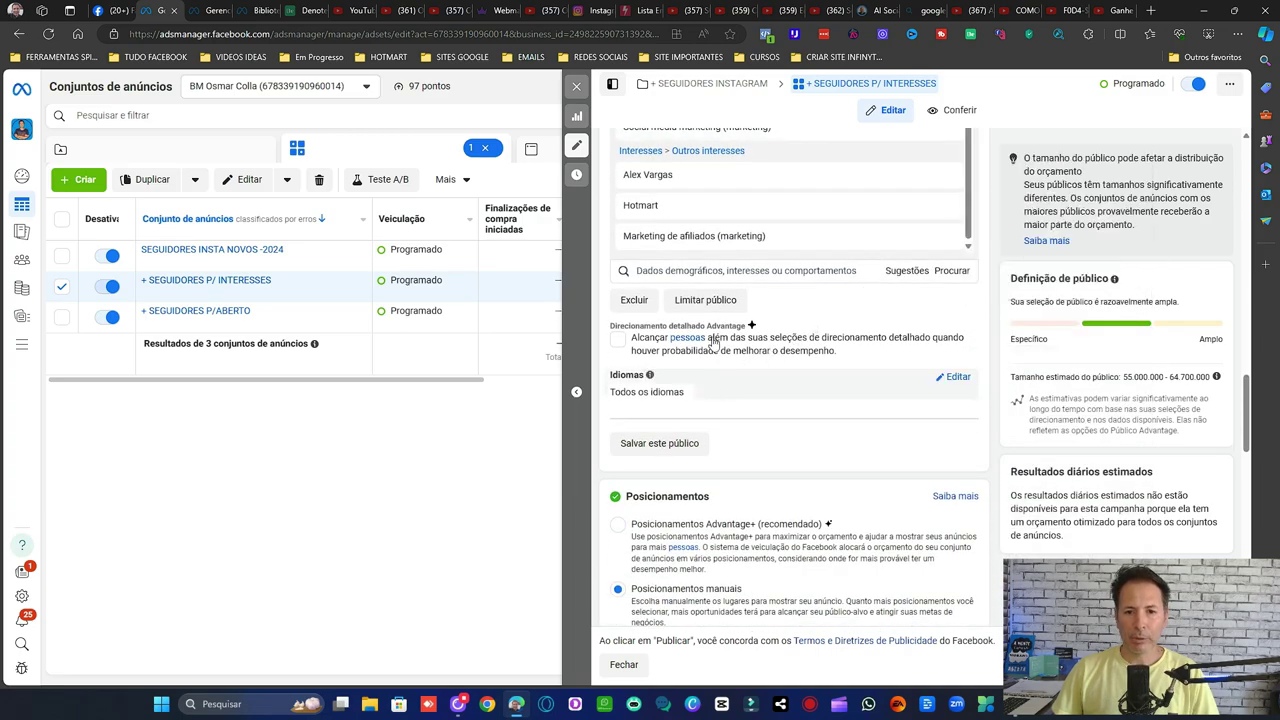
click(617, 340)
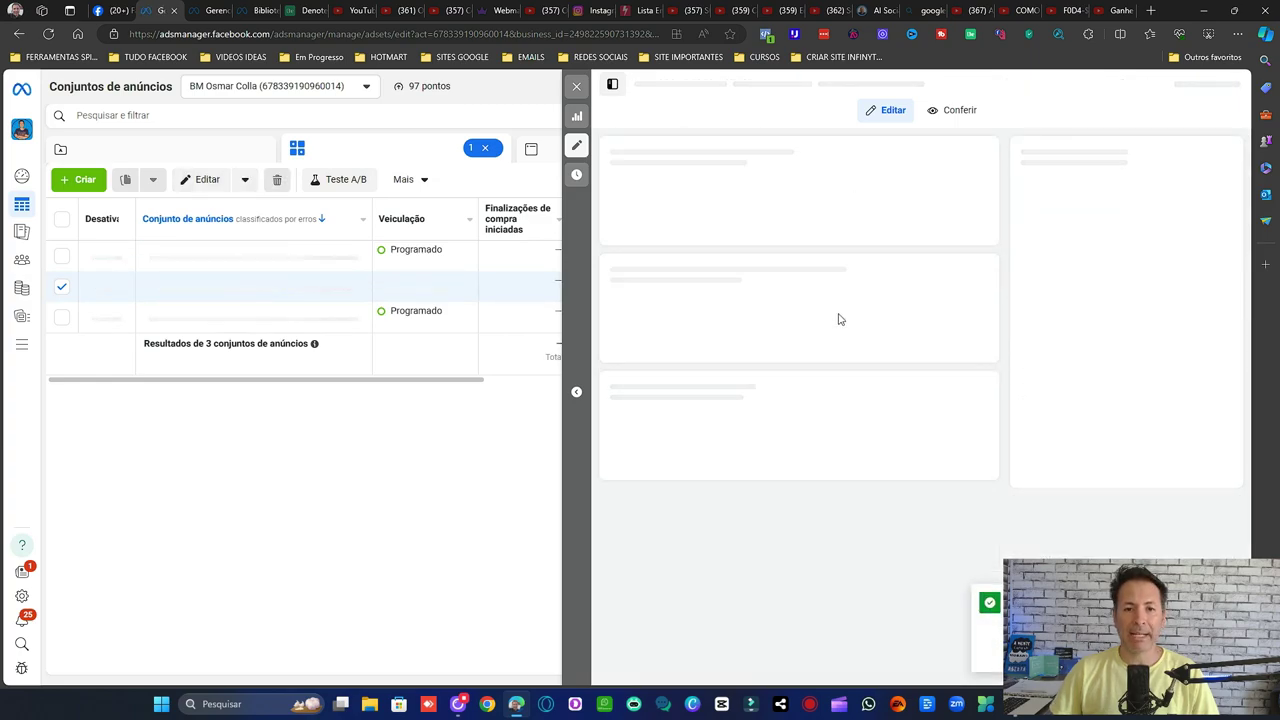
Examine the interest ad set's manual placements across feeds, stories and reels, in-stream ads and search results
scroll(850, 318, down, 5)
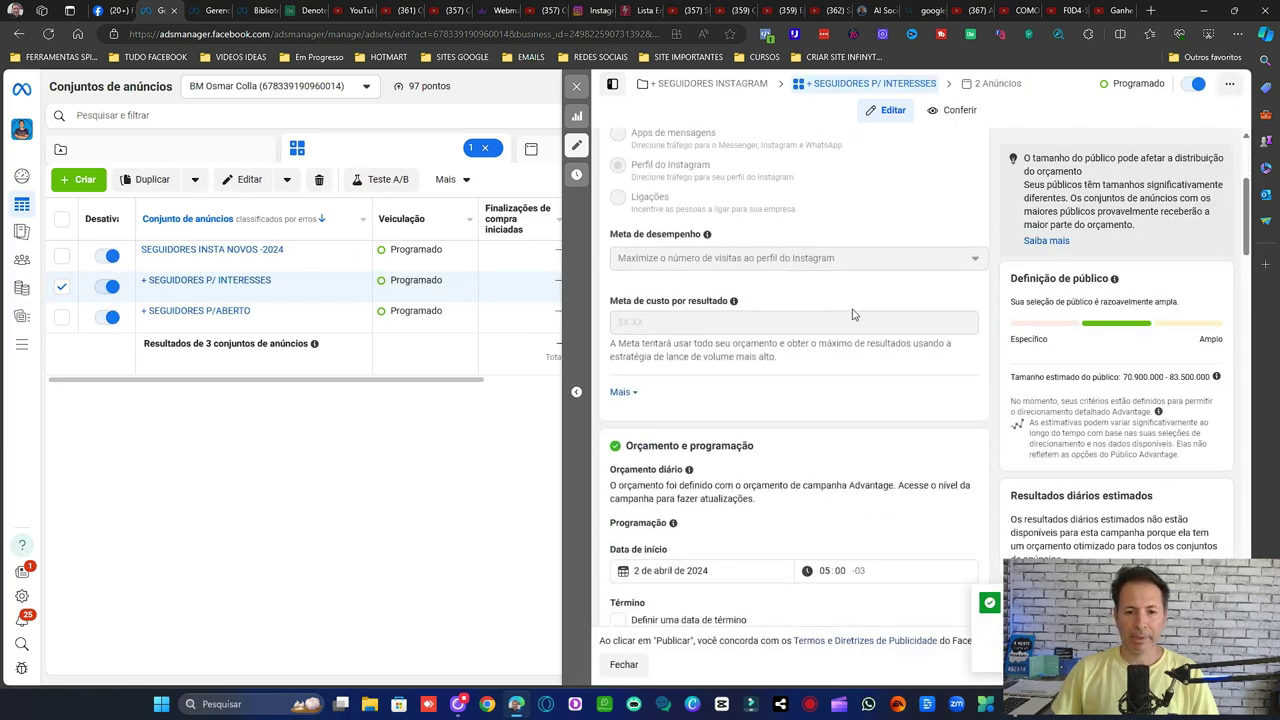
scroll(869, 316, down, 10)
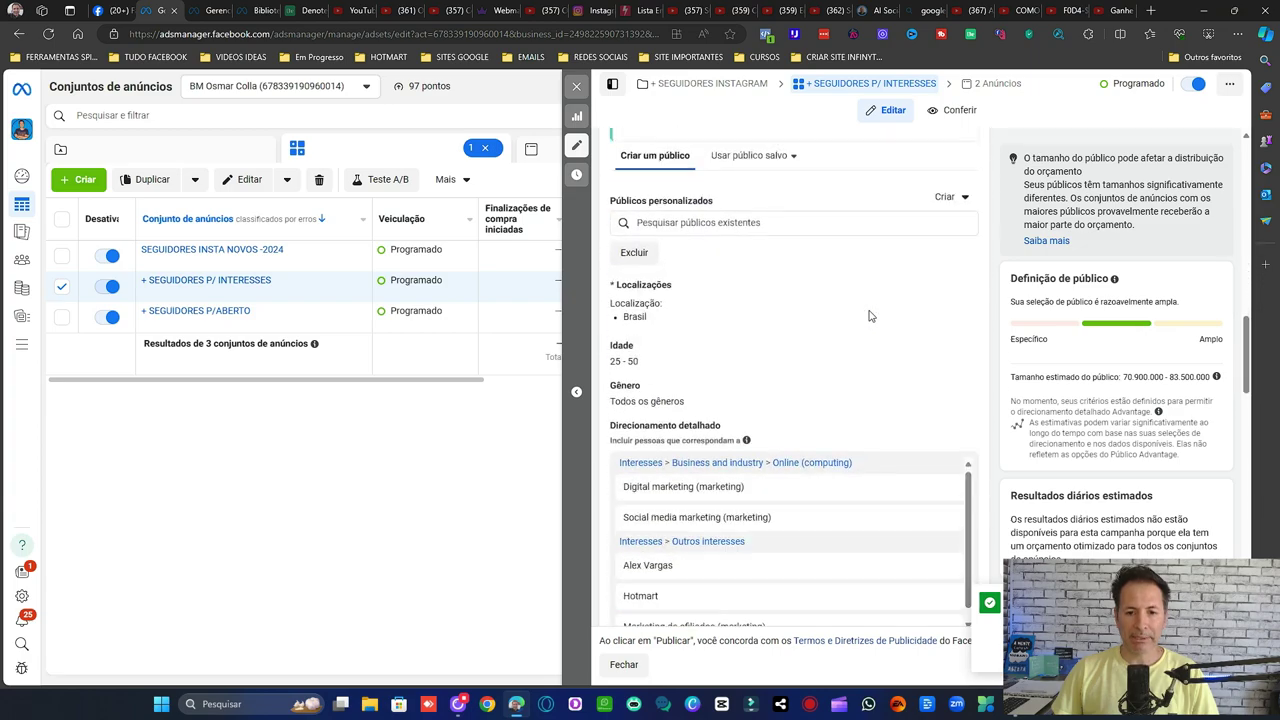
scroll(869, 316, down, 4)
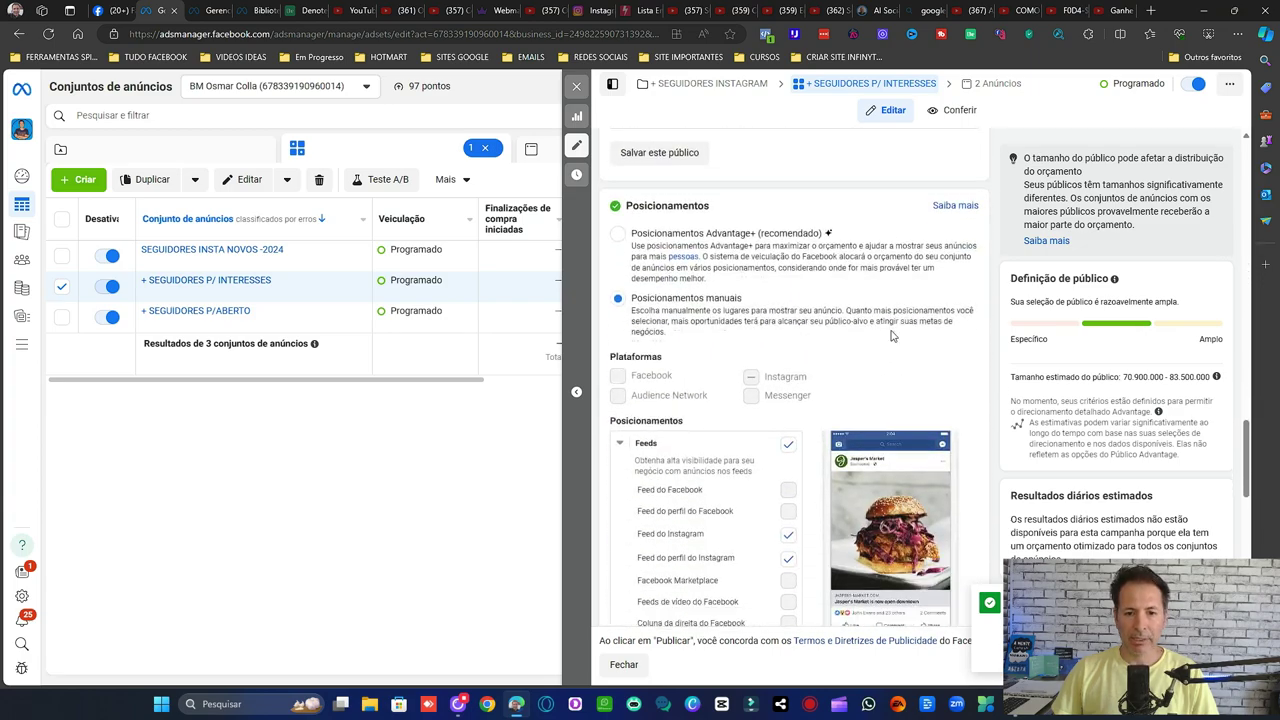
scroll(760, 420, down, 3)
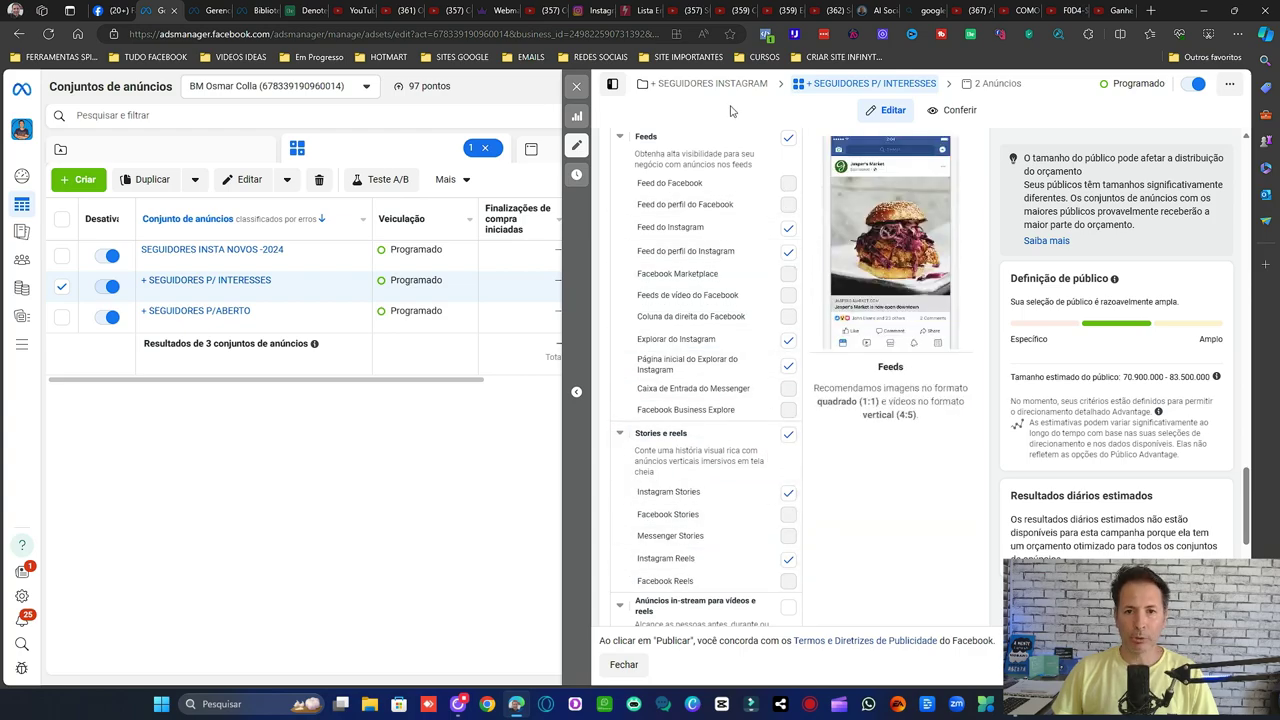
scroll(788, 500, down, 3)
scroll(788, 523, up, 2)
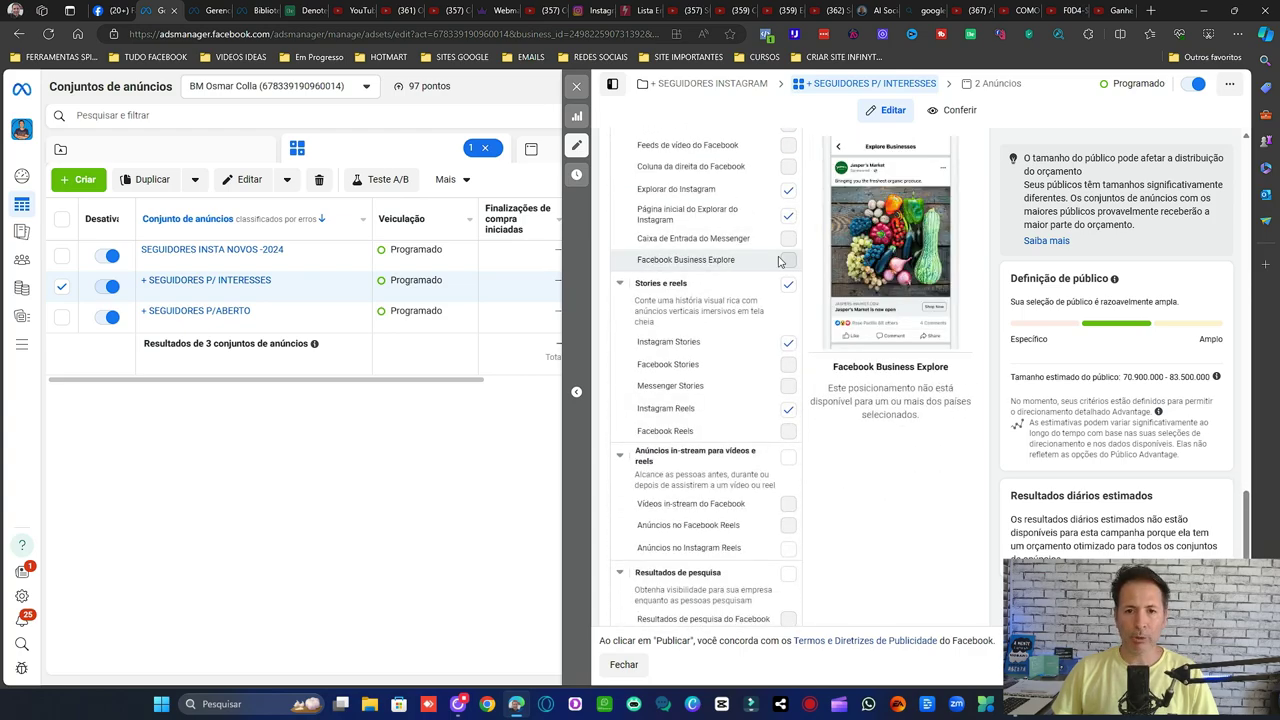
Return to the detailed targeting and search its interests for "redes" without adding any
scroll(912, 270, up, 10)
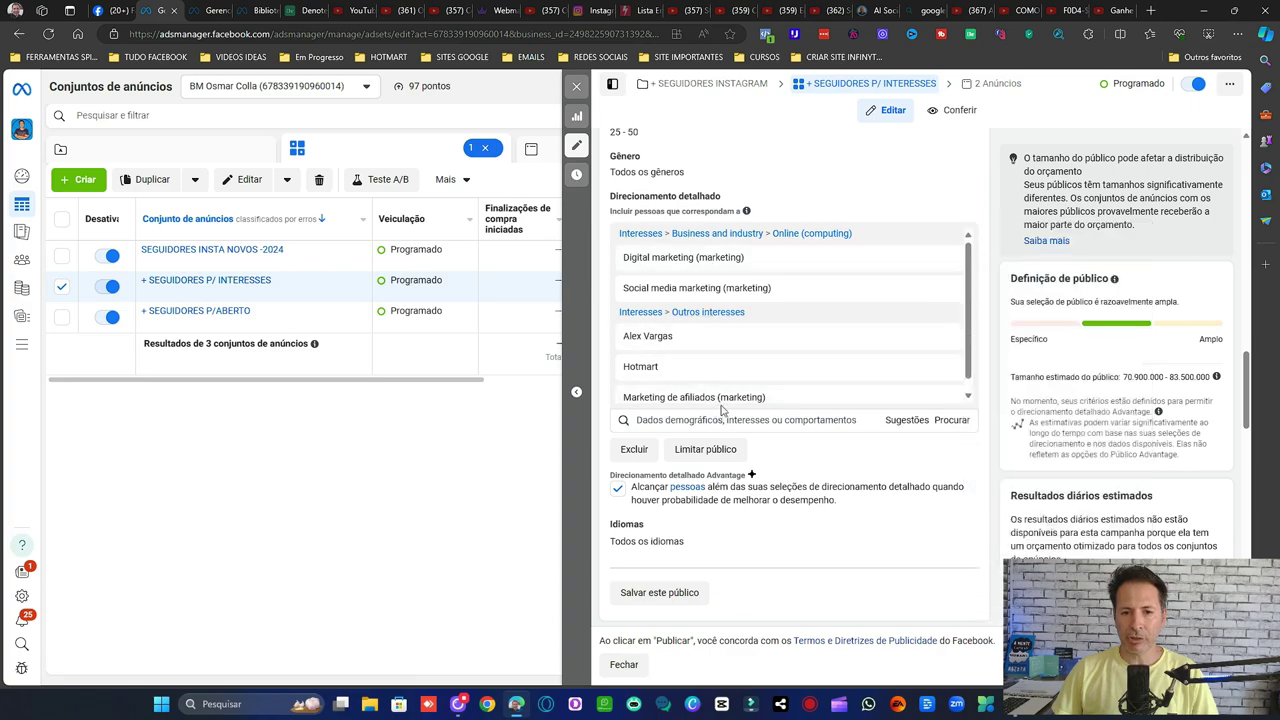
mouse_move(845, 336)
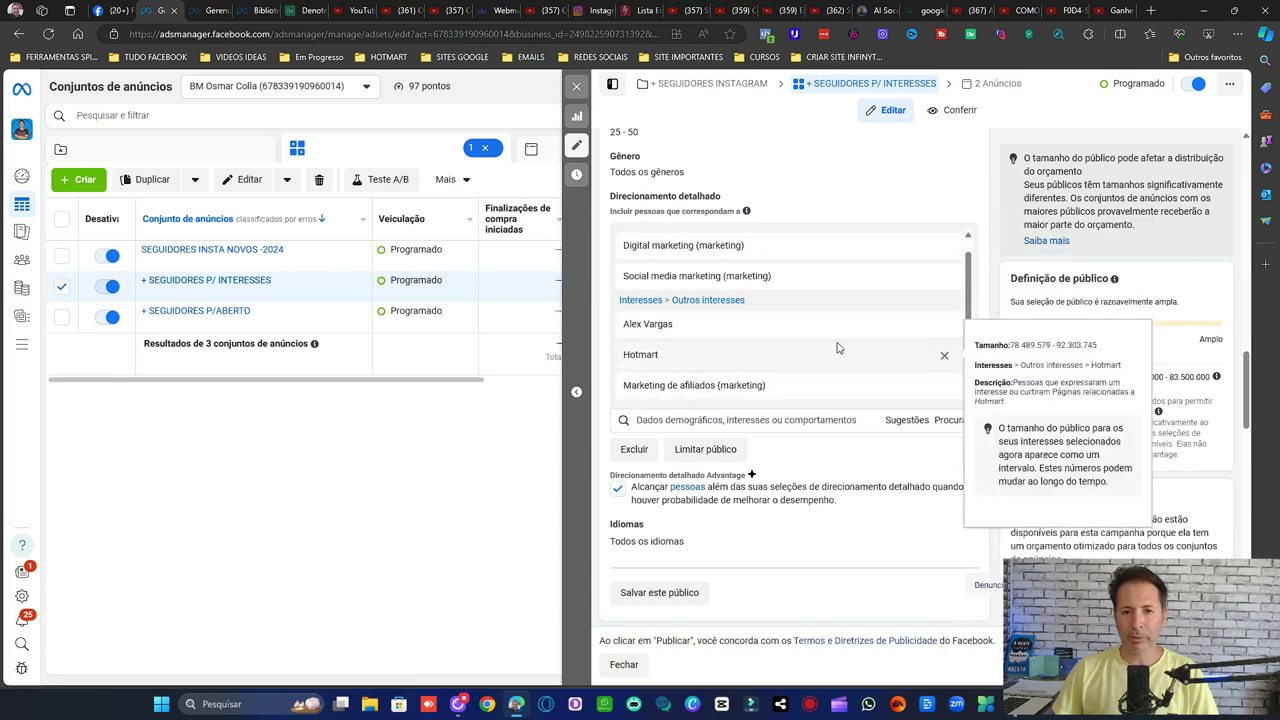
scroll(810, 375, down, 1)
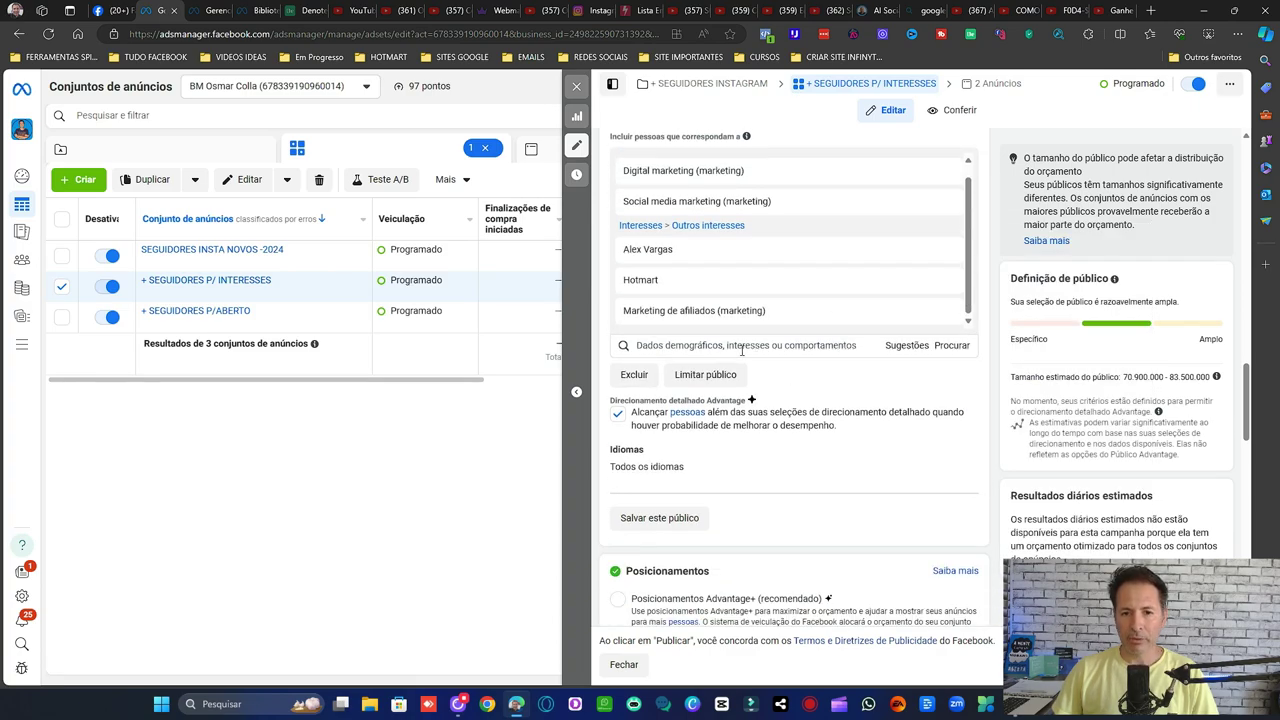
click(798, 348)
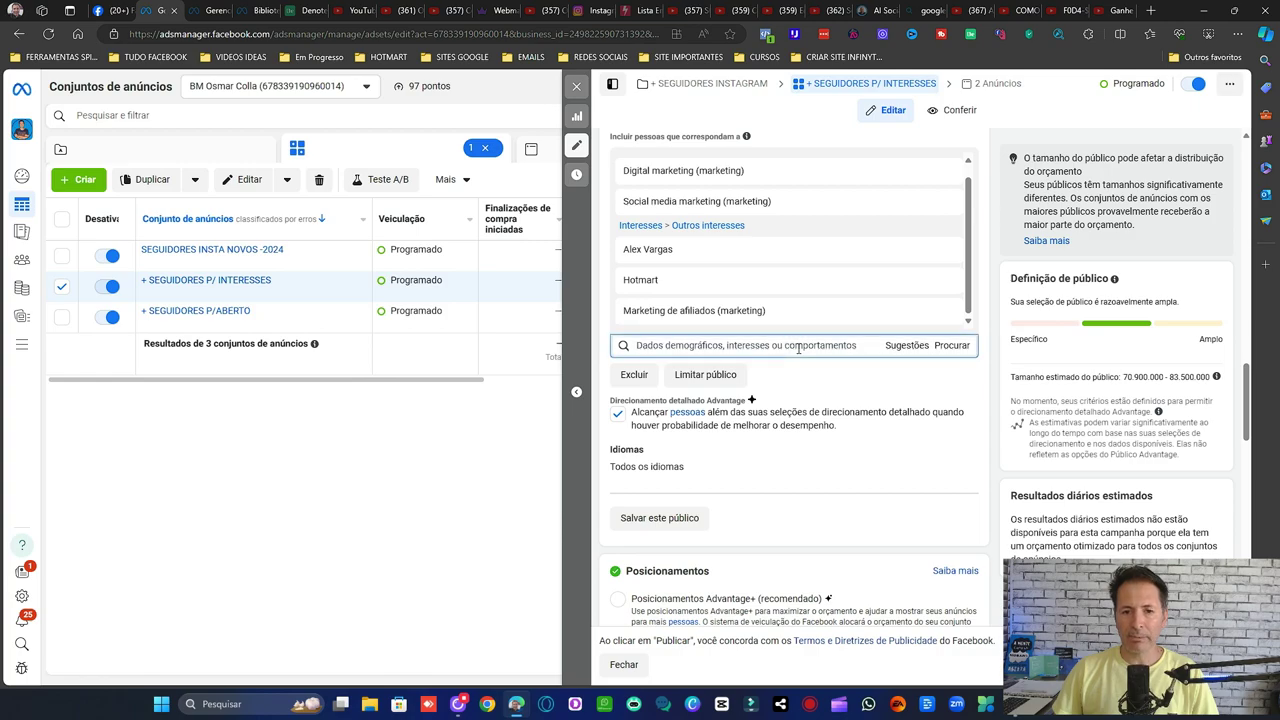
text(fdsad)
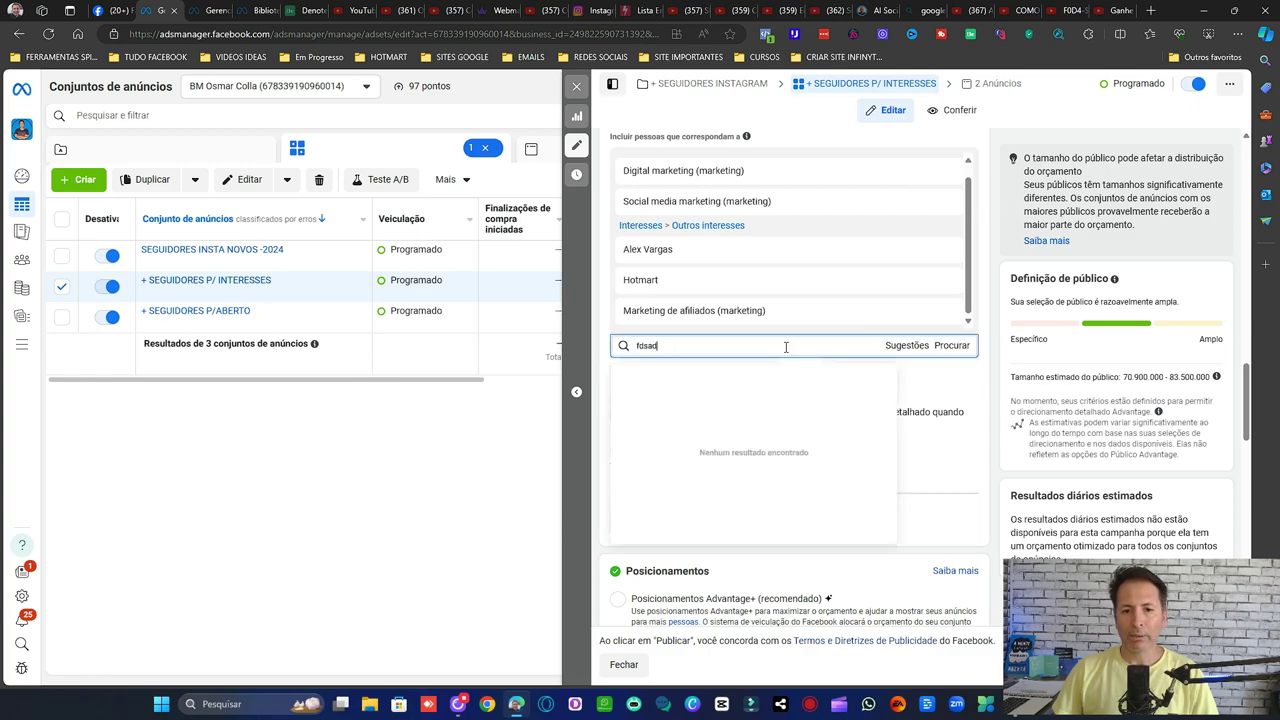
key(BackSpace)
key(BackSpace)
key(BackSpace)
key(BackSpace)
key(BackSpace)
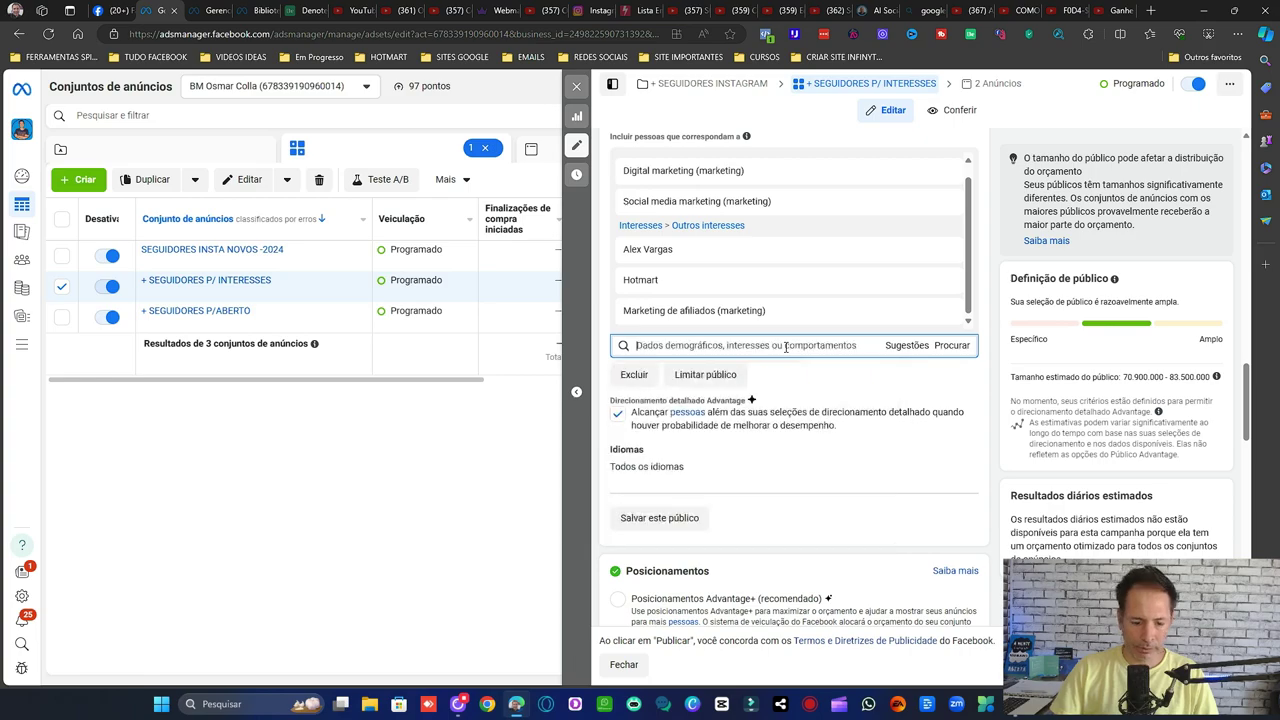
text(redes)
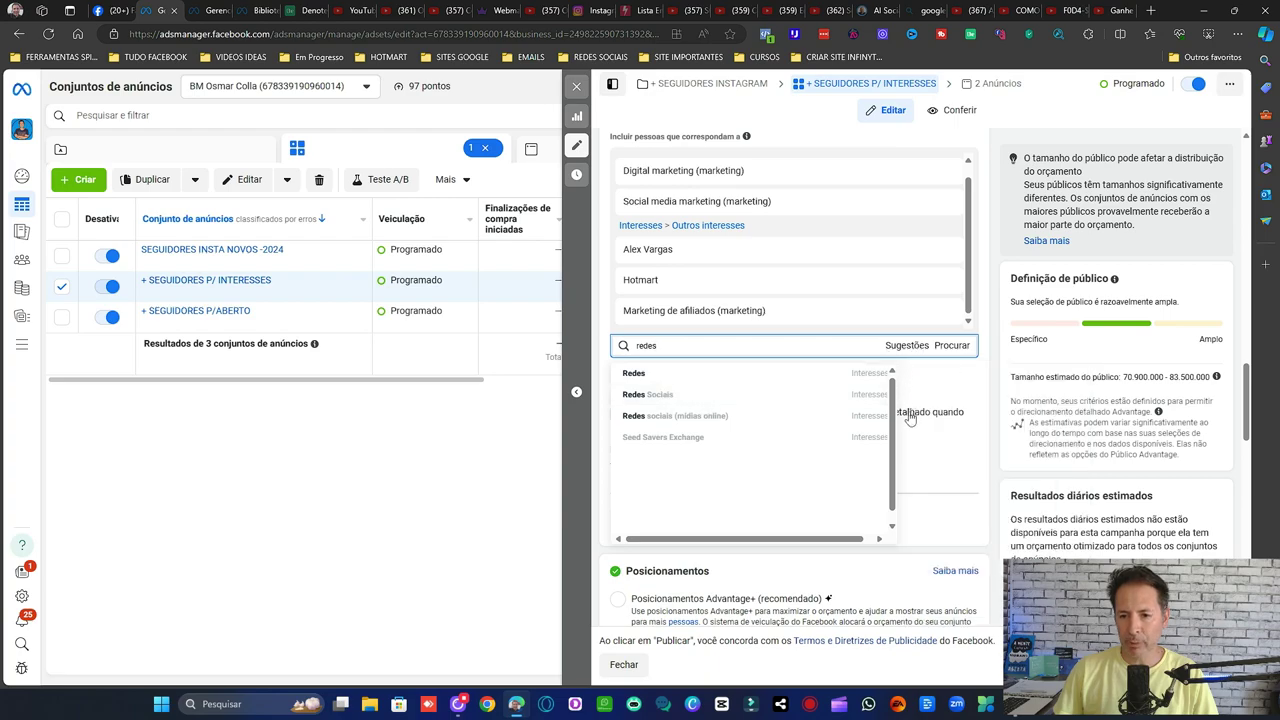
click(985, 333)
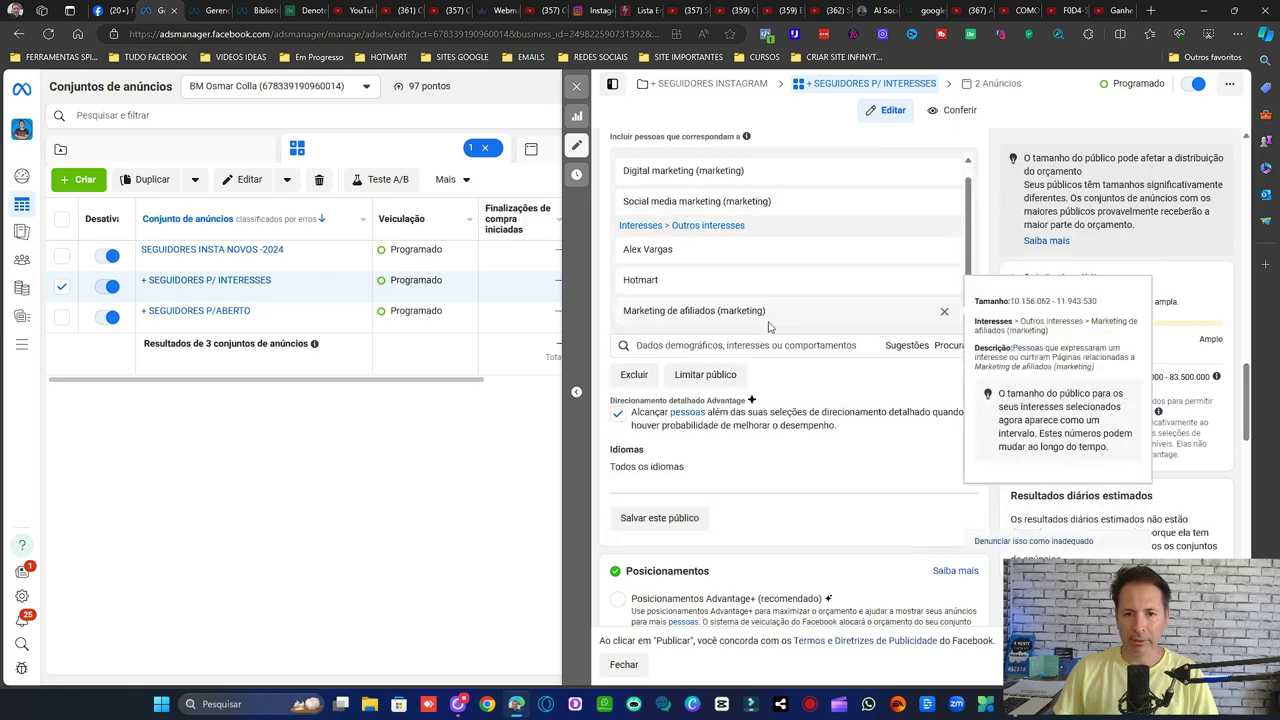
scroll(940, 375, up, 3)
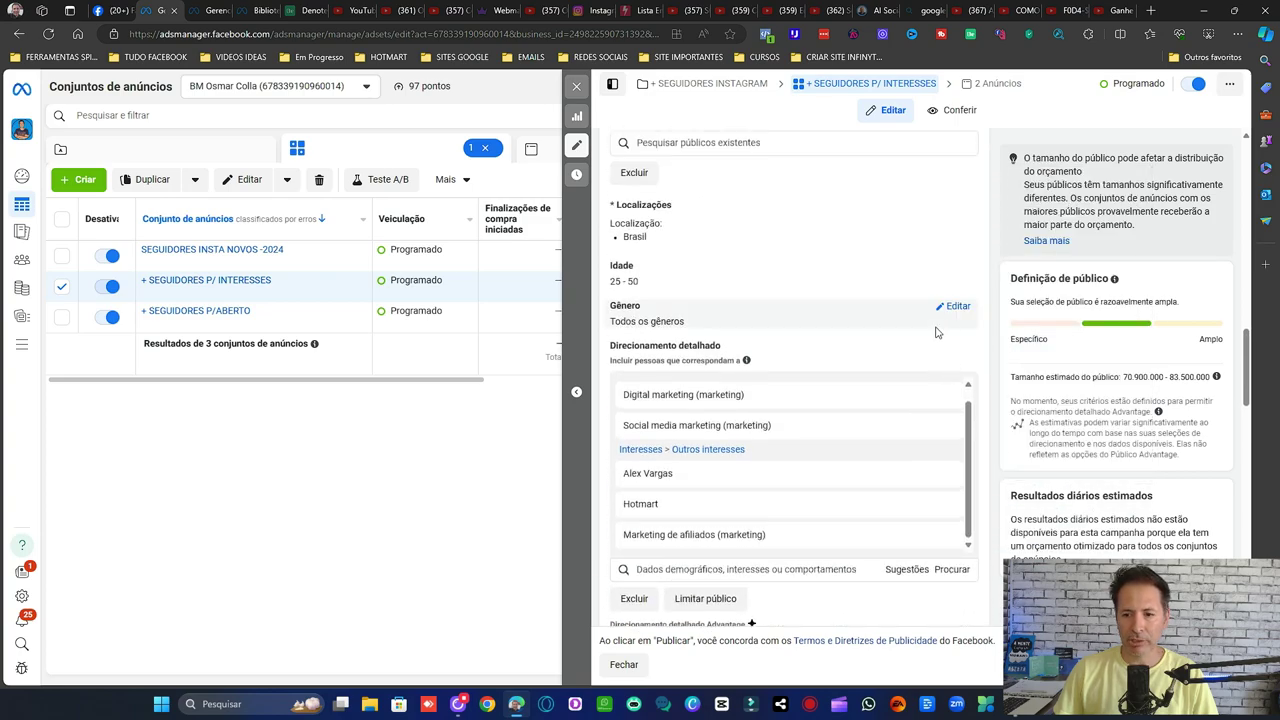
Review the interest ad set's conversion location, performance goal, schedule and audience, followed by its ads' identity and setup
scroll(871, 314, up, 2)
scroll(870, 316, up, 3)
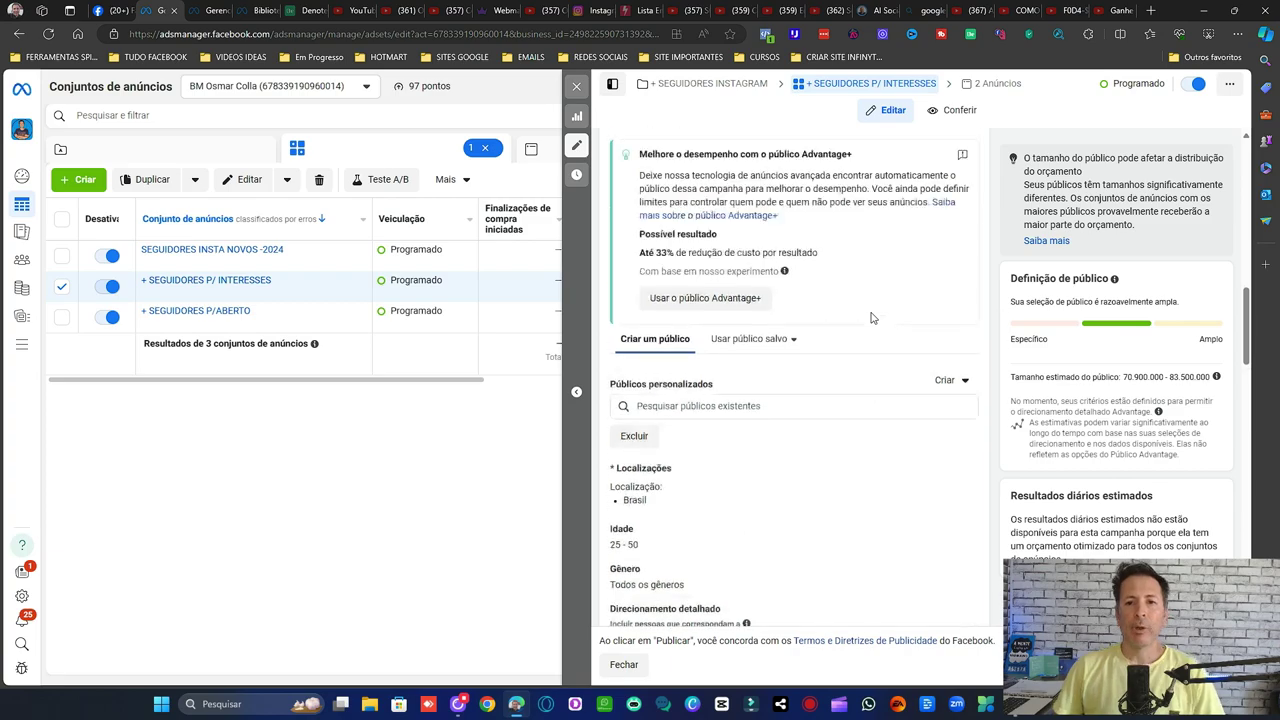
scroll(871, 318, up, 8)
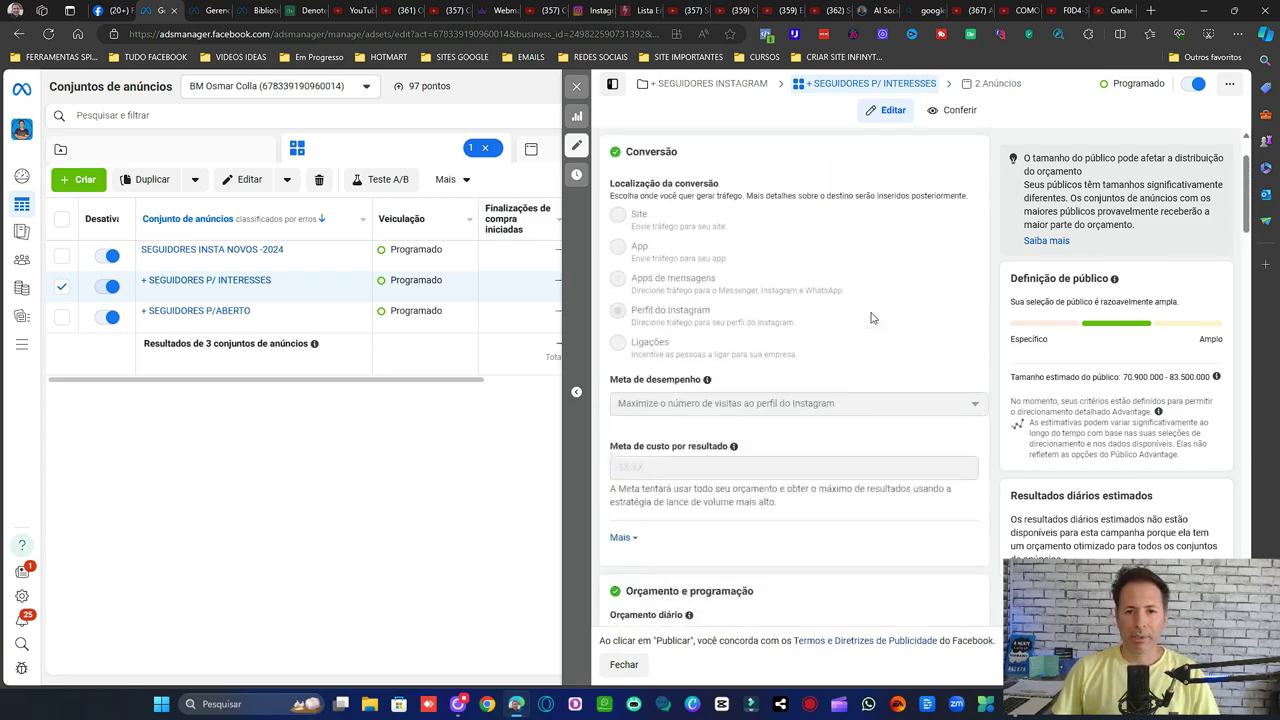
scroll(871, 318, down, 2)
scroll(870, 314, up, 2)
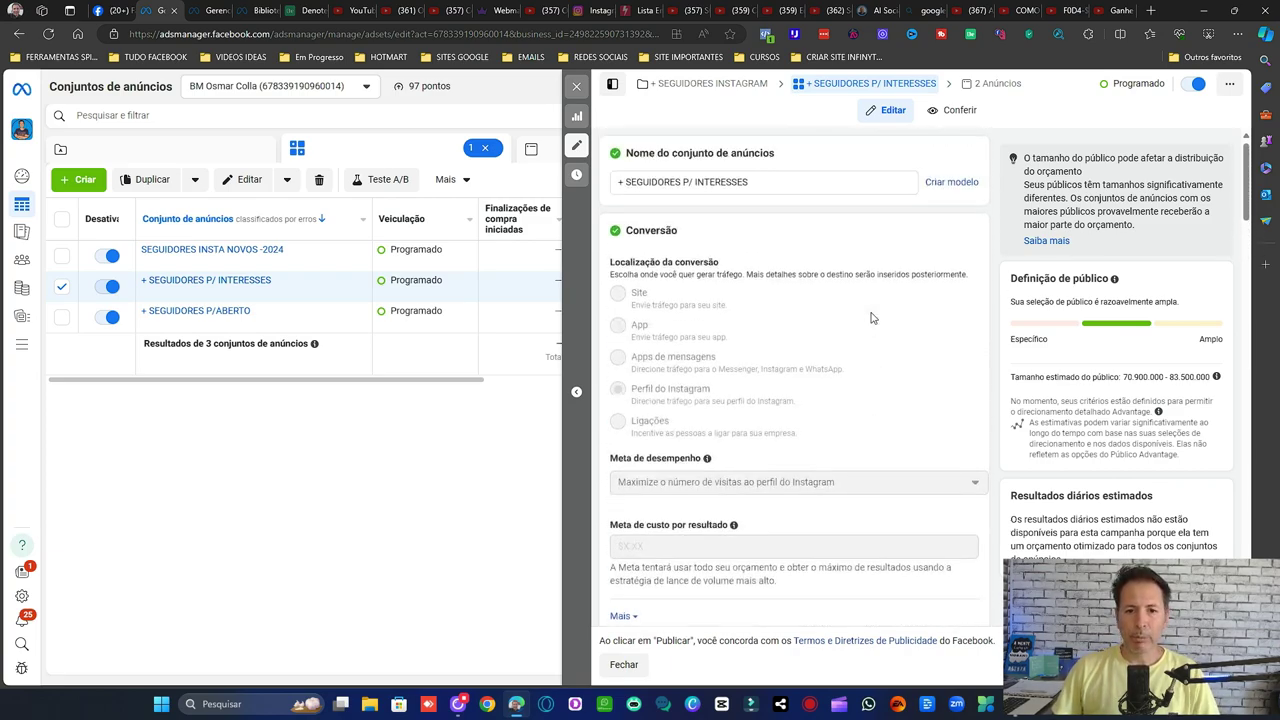
scroll(870, 312, down, 10)
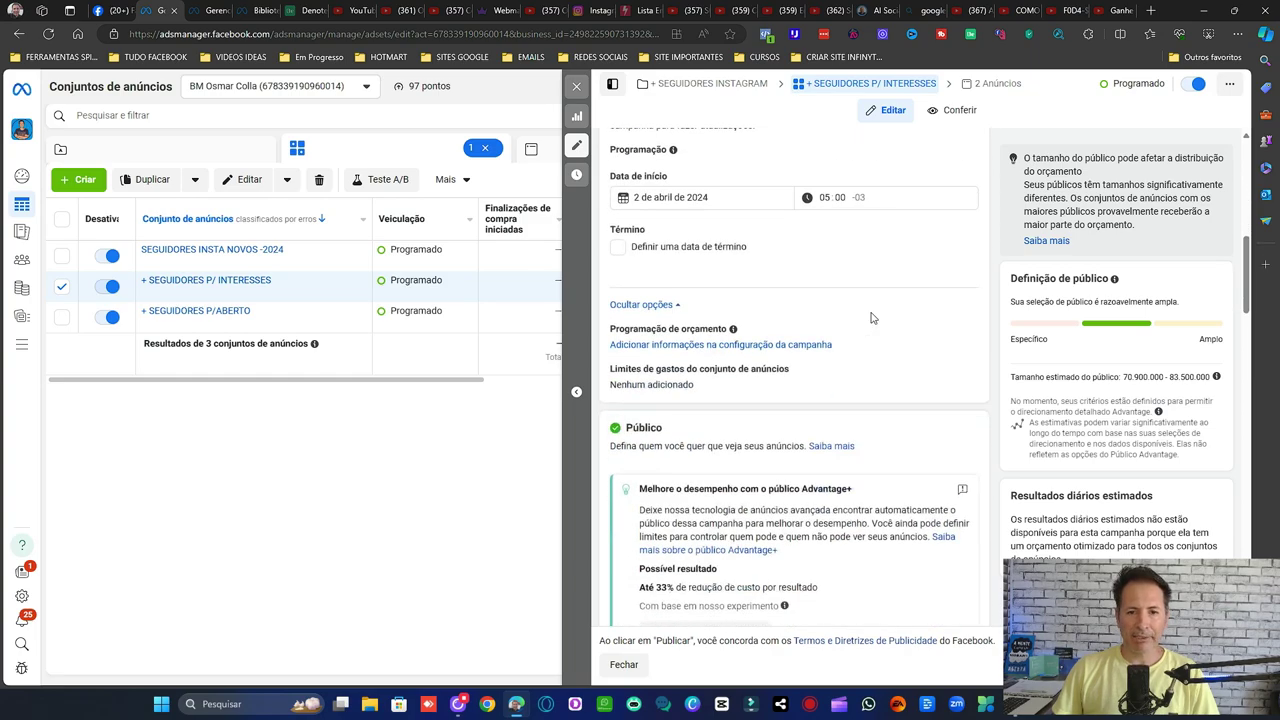
scroll(871, 318, down, 4)
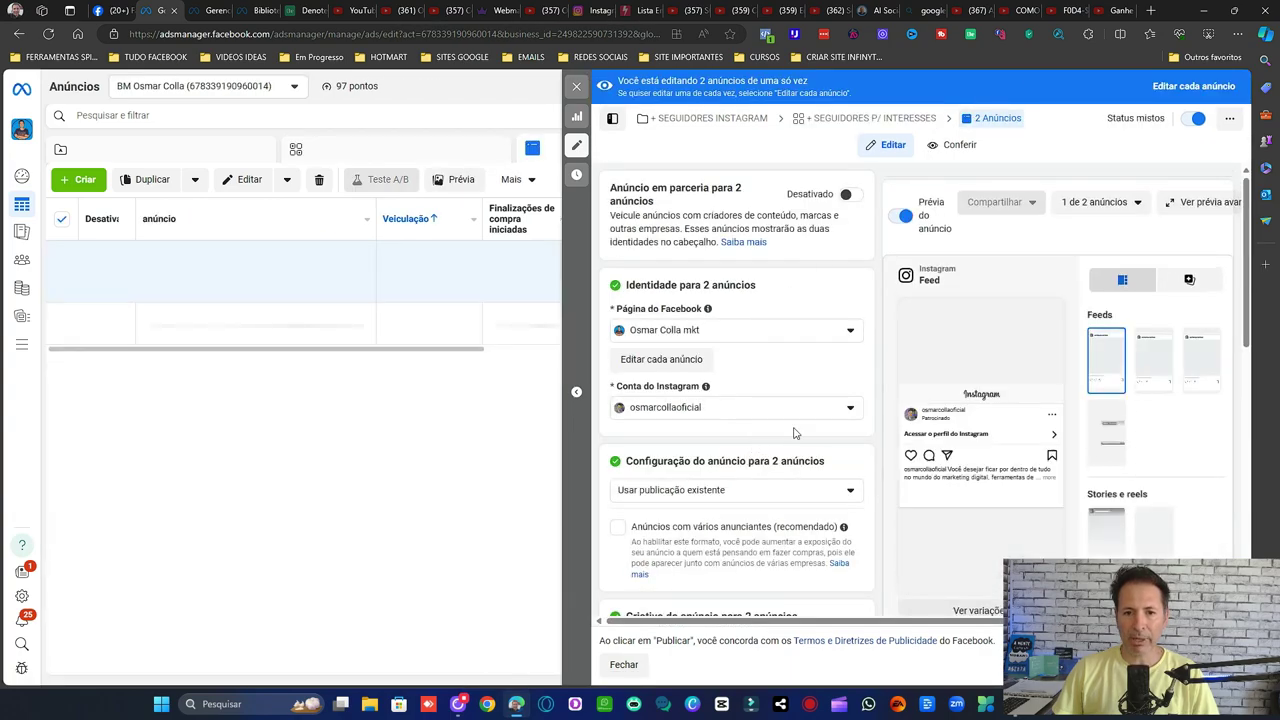
Return to the + SEGUIDORES P/ INTERESSES ad set and look over its duplication options without duplicating it
click(851, 120)
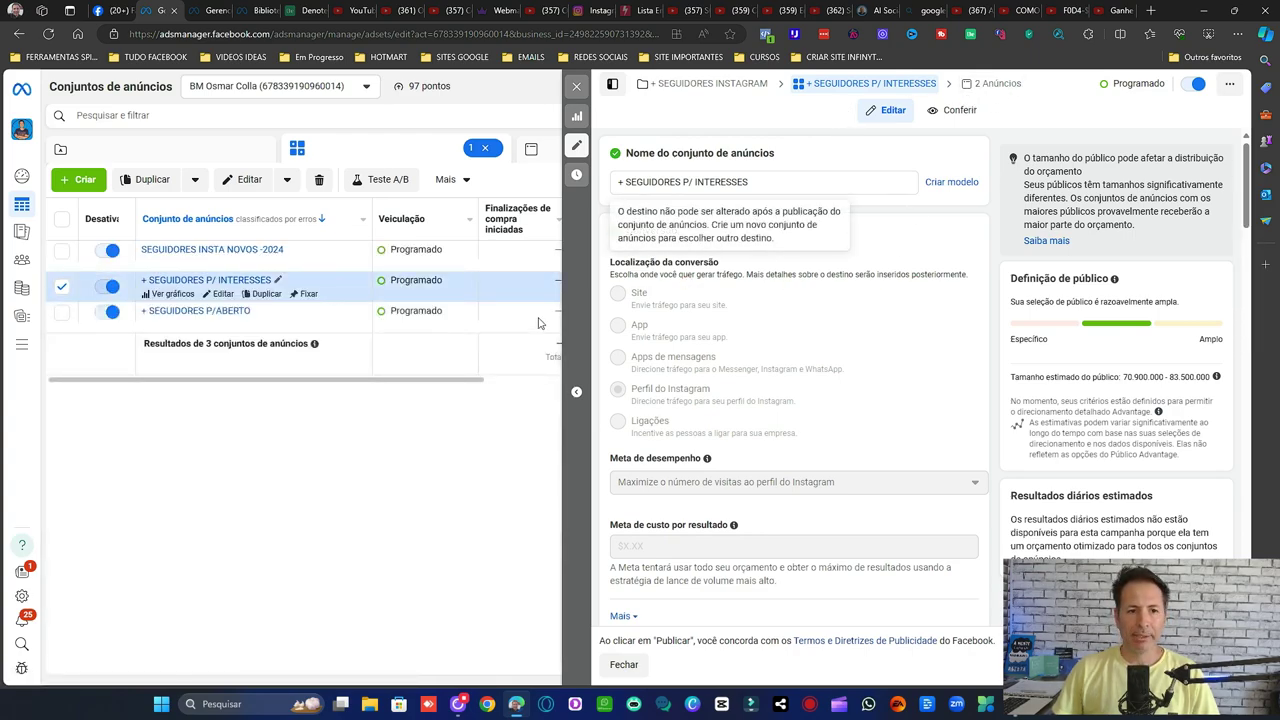
click(1229, 83)
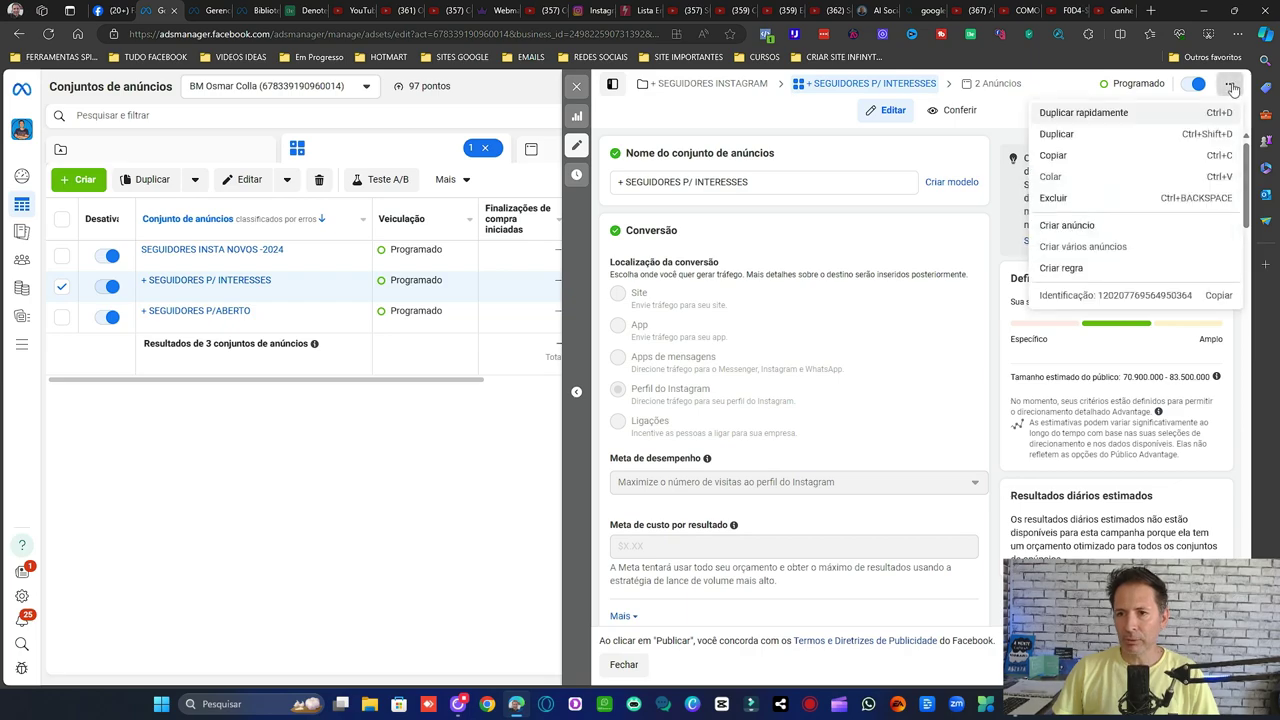
click(1062, 83)
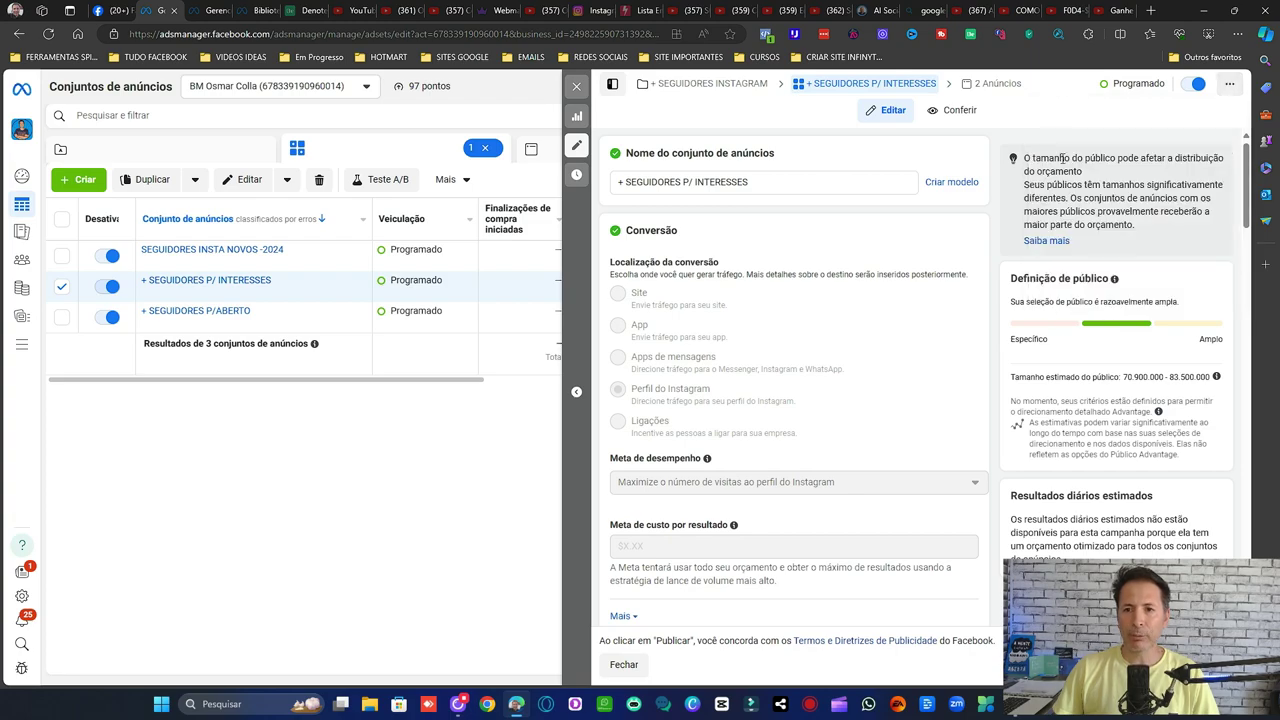
Open the SEGUIDORES INSTA NOVOS -2024 ad set for editing and examine its schedule, custom audiences, location, age and gender
click(60, 289)
click(61, 256)
click(244, 182)
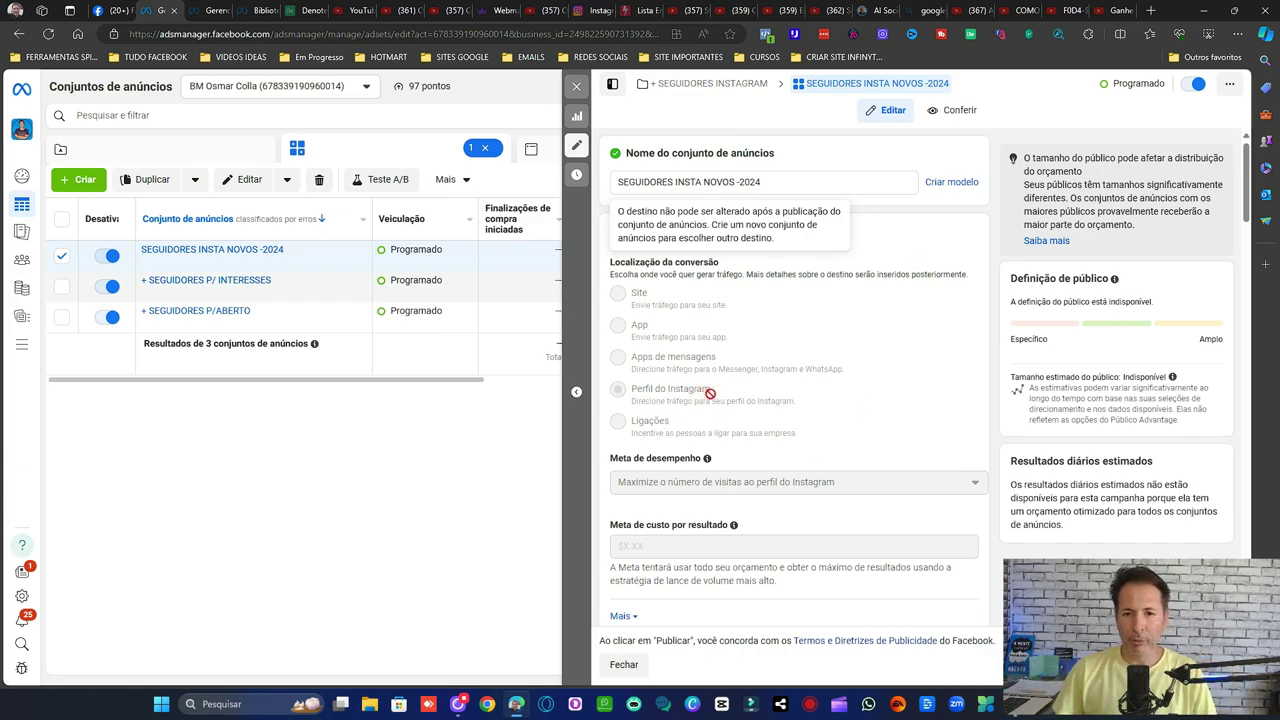
scroll(885, 341, down, 5)
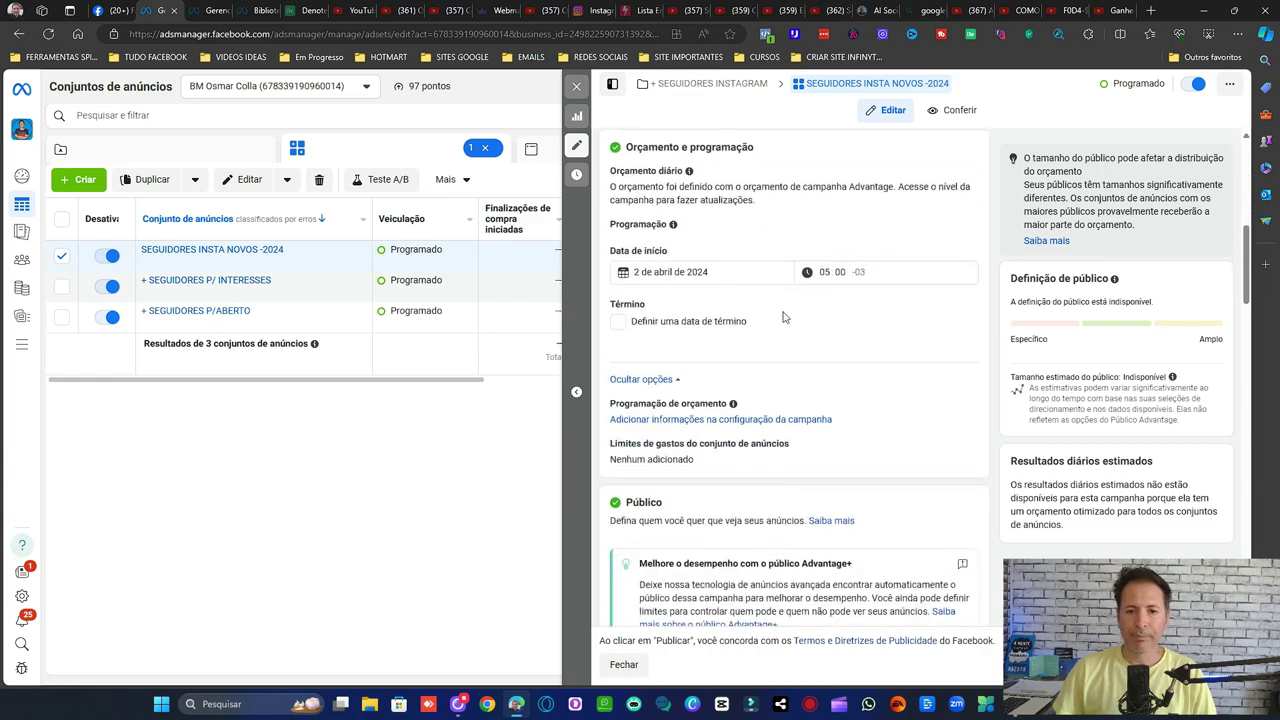
scroll(879, 222, down, 2)
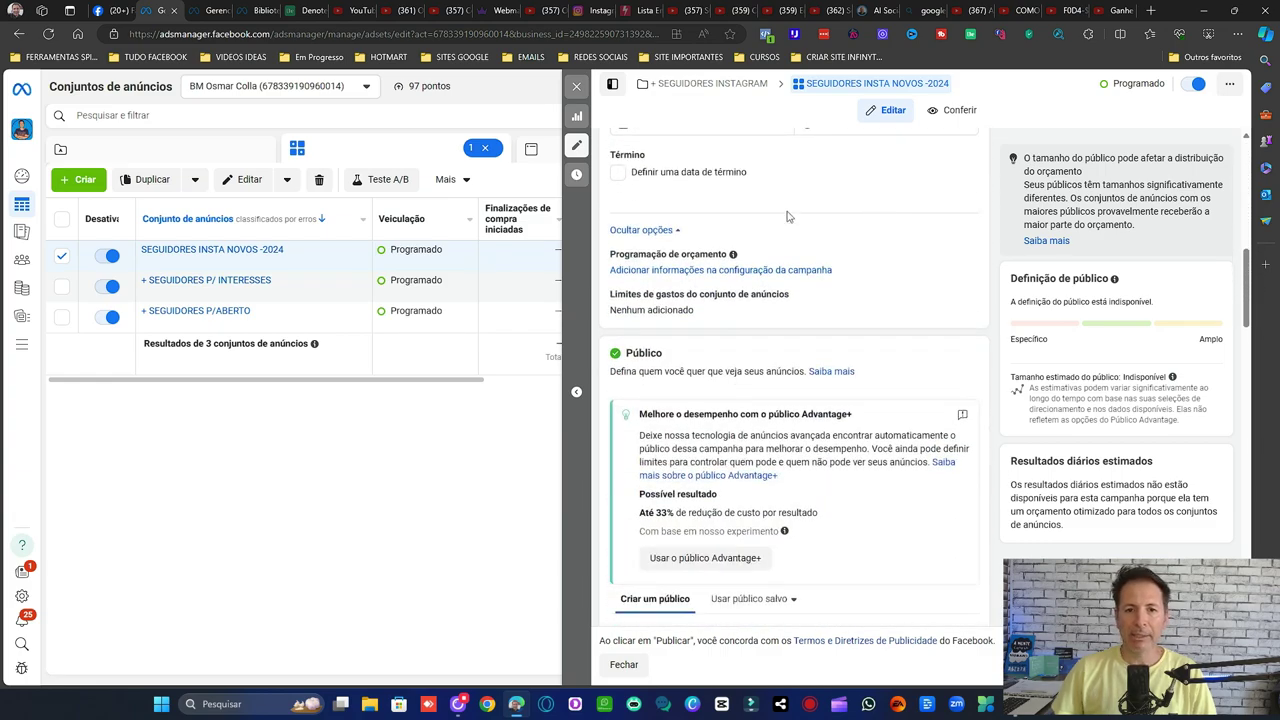
scroll(690, 300, down, 5)
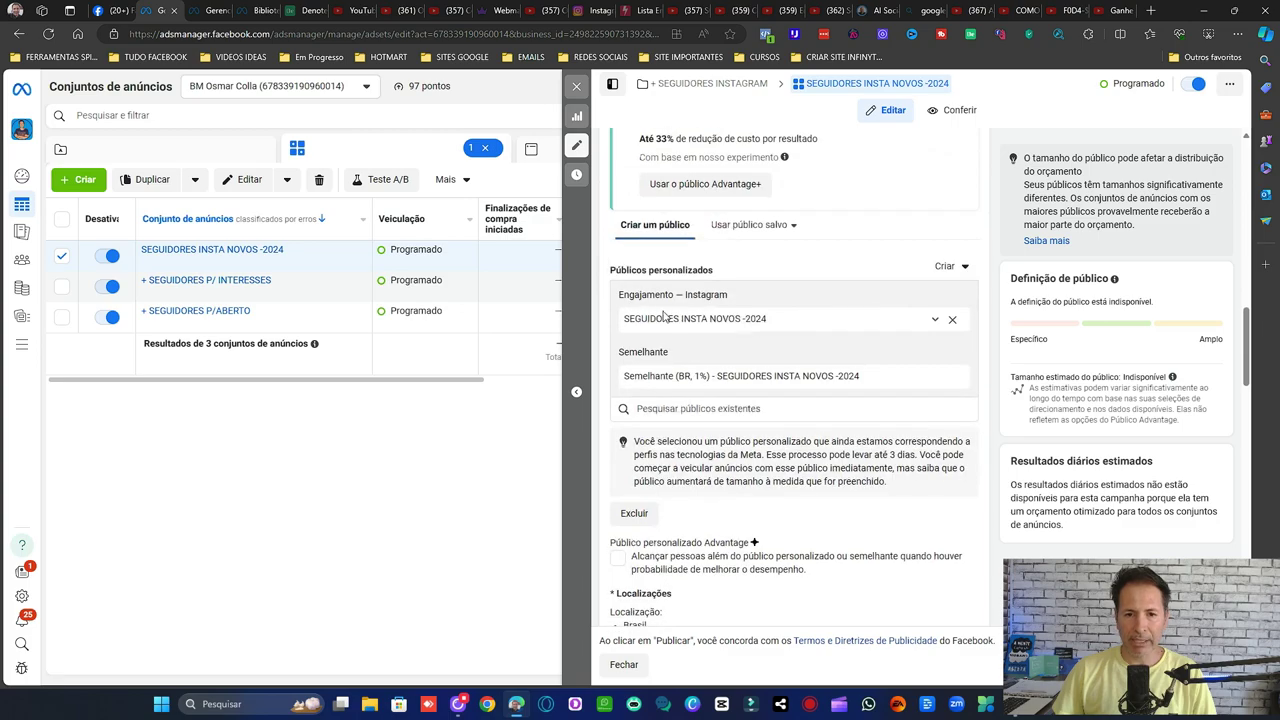
scroll(833, 359, down, 1)
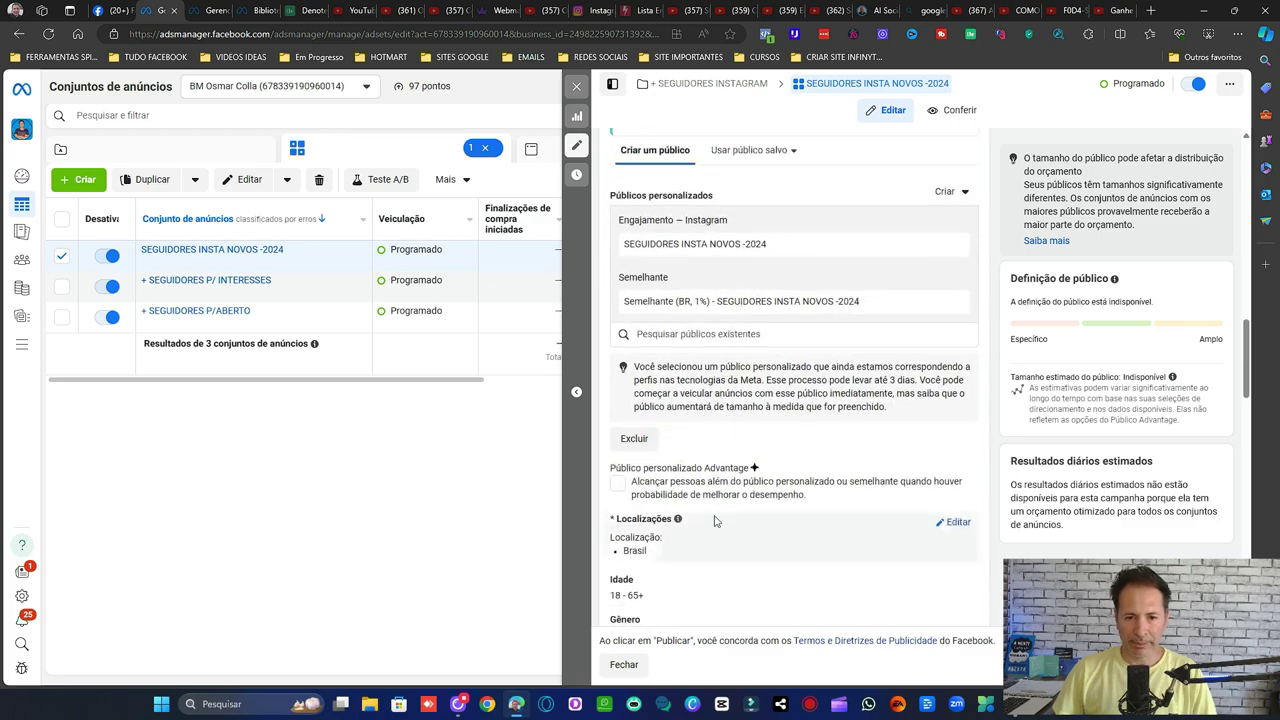
scroll(760, 420, down, 3)
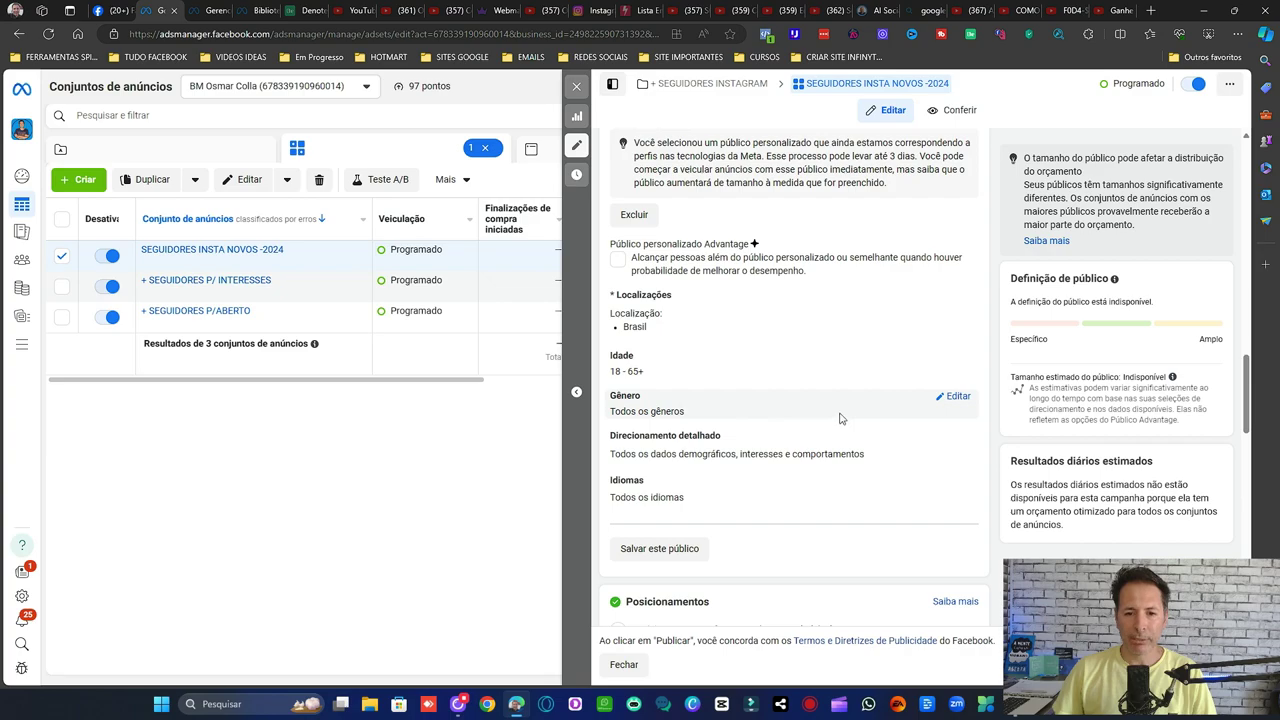
scroll(840, 418, up, 3)
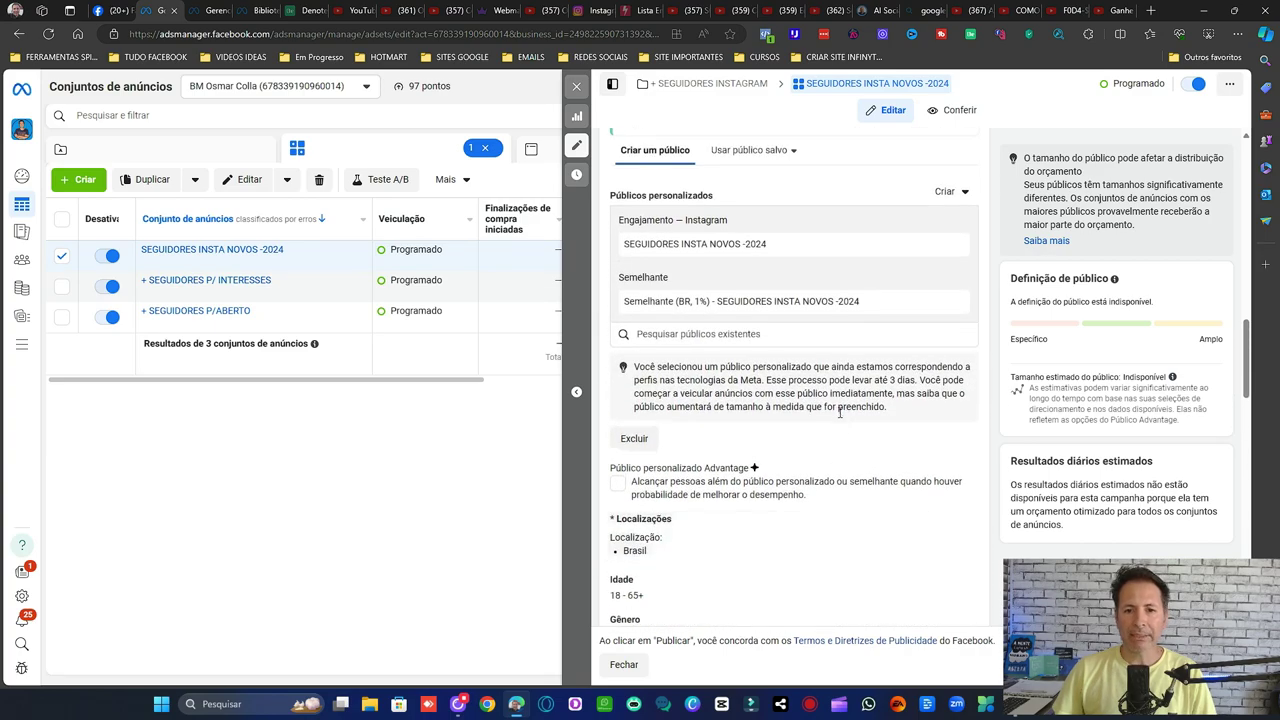
Examine the SEGUIDORES INSTA NOVOS -2024 ad set's manual placements for feeds, stories and reels, and in-stream ads
scroll(840, 413, down, 7)
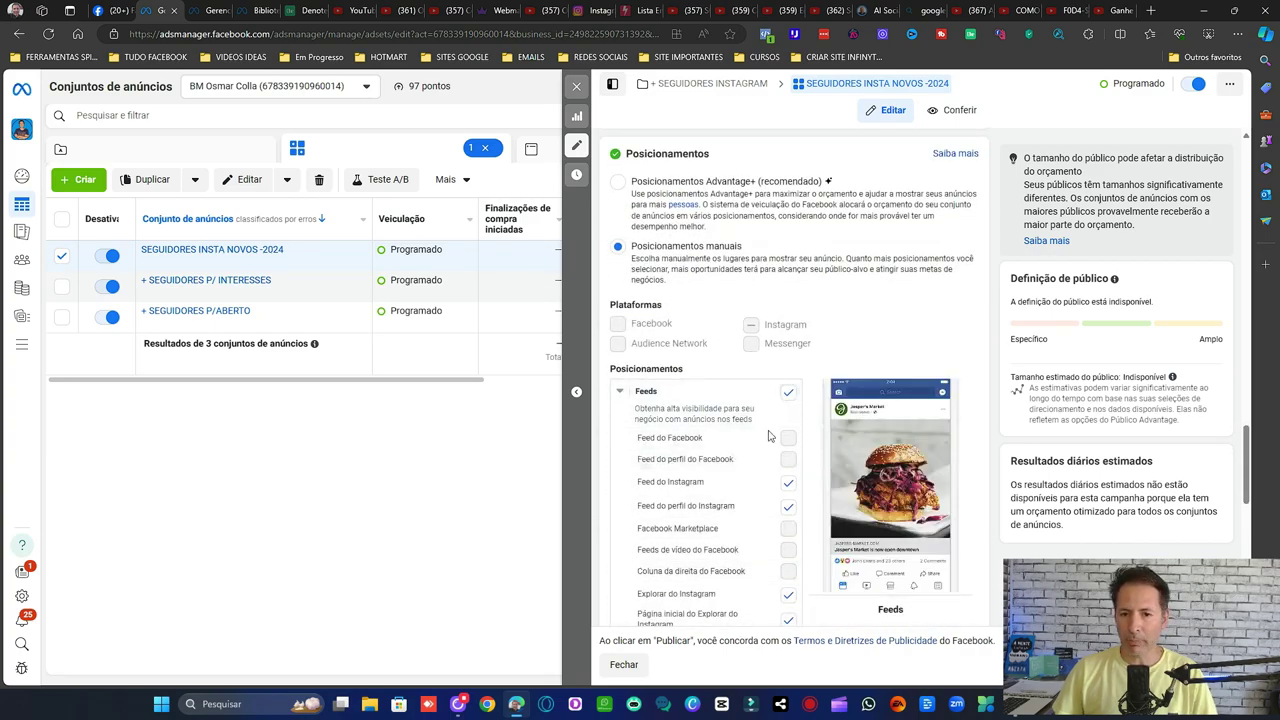
scroll(790, 400, down, 1)
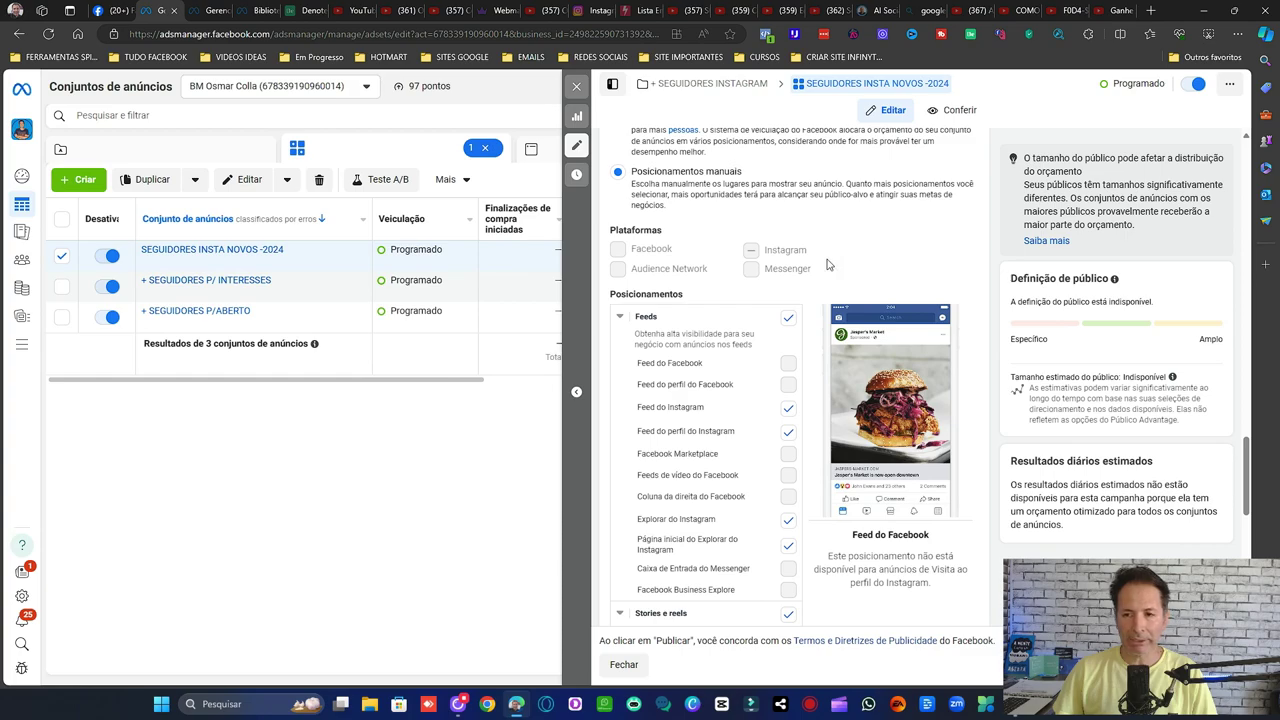
scroll(828, 268, down, 3)
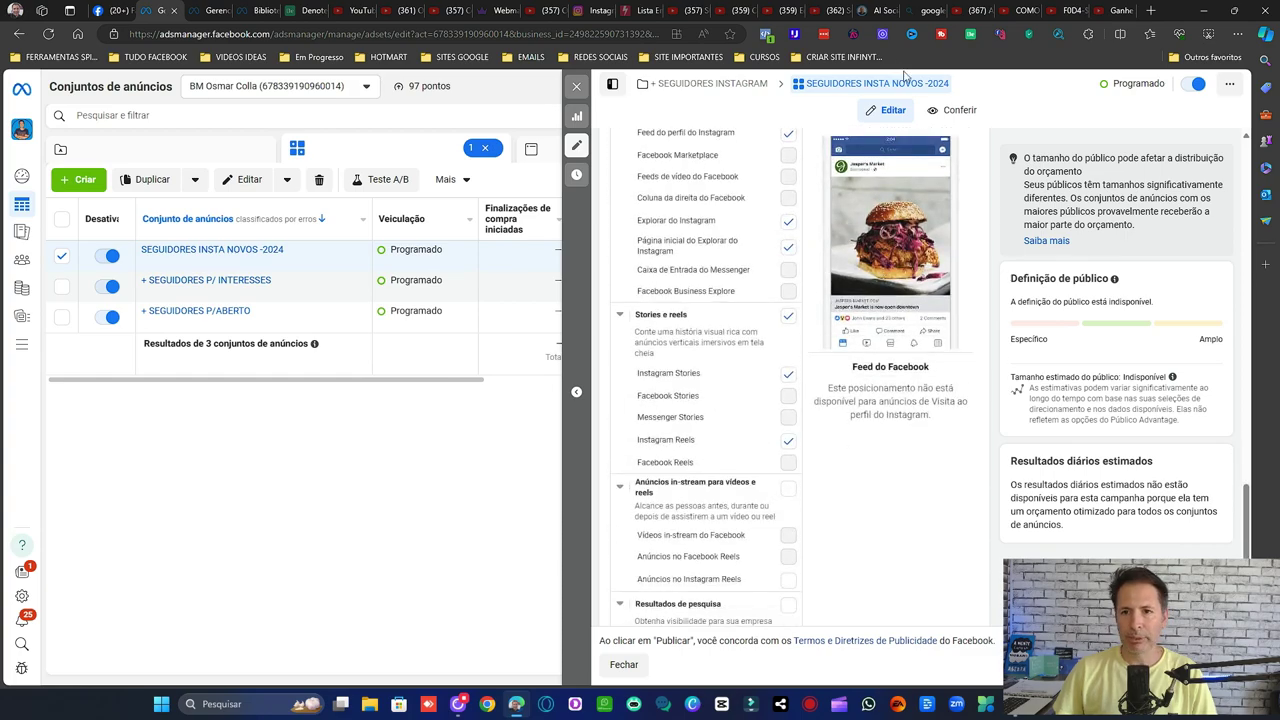
Start a new custom audience for the ad set with Conta do Instagram as its source
scroll(808, 338, up, 10)
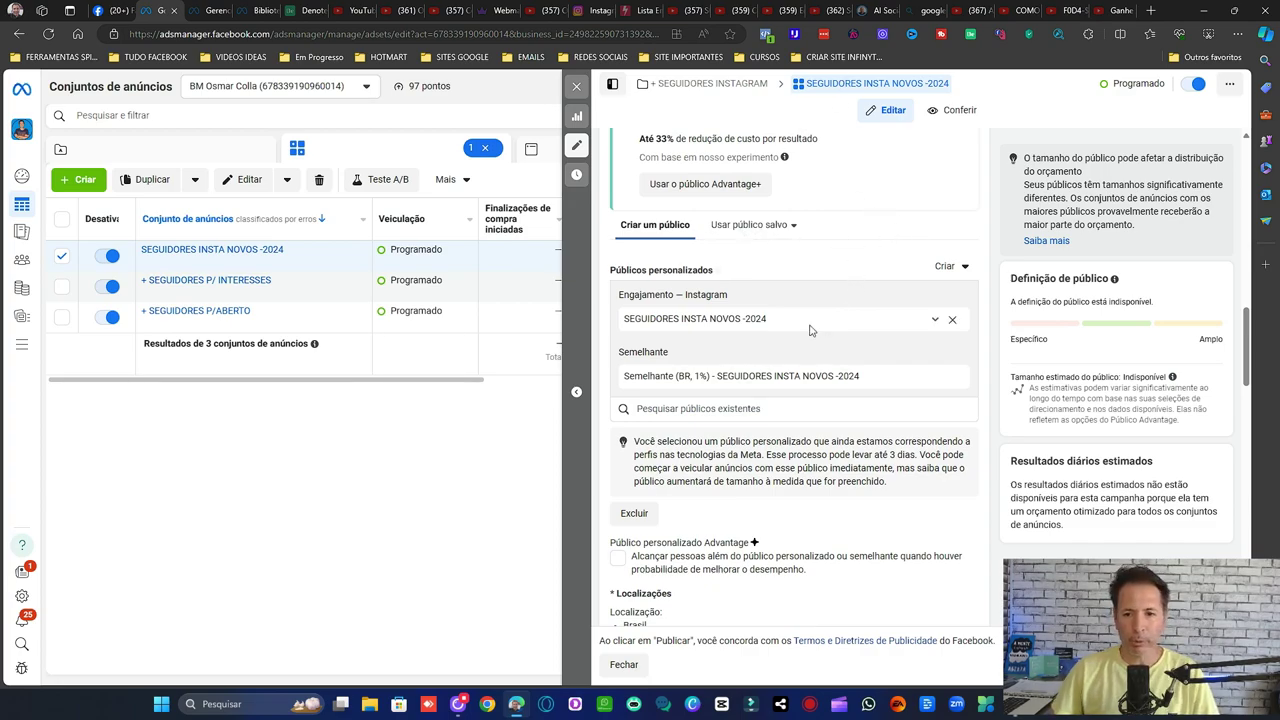
mouse_move(703, 328)
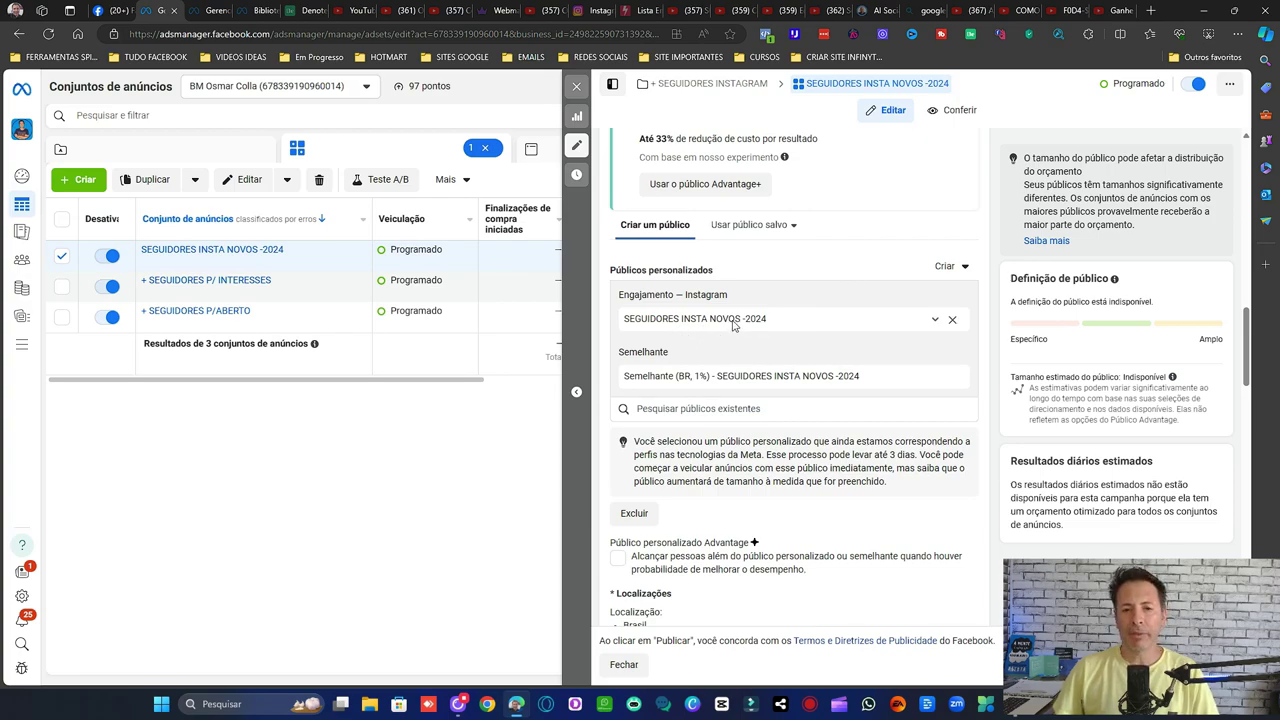
click(966, 267)
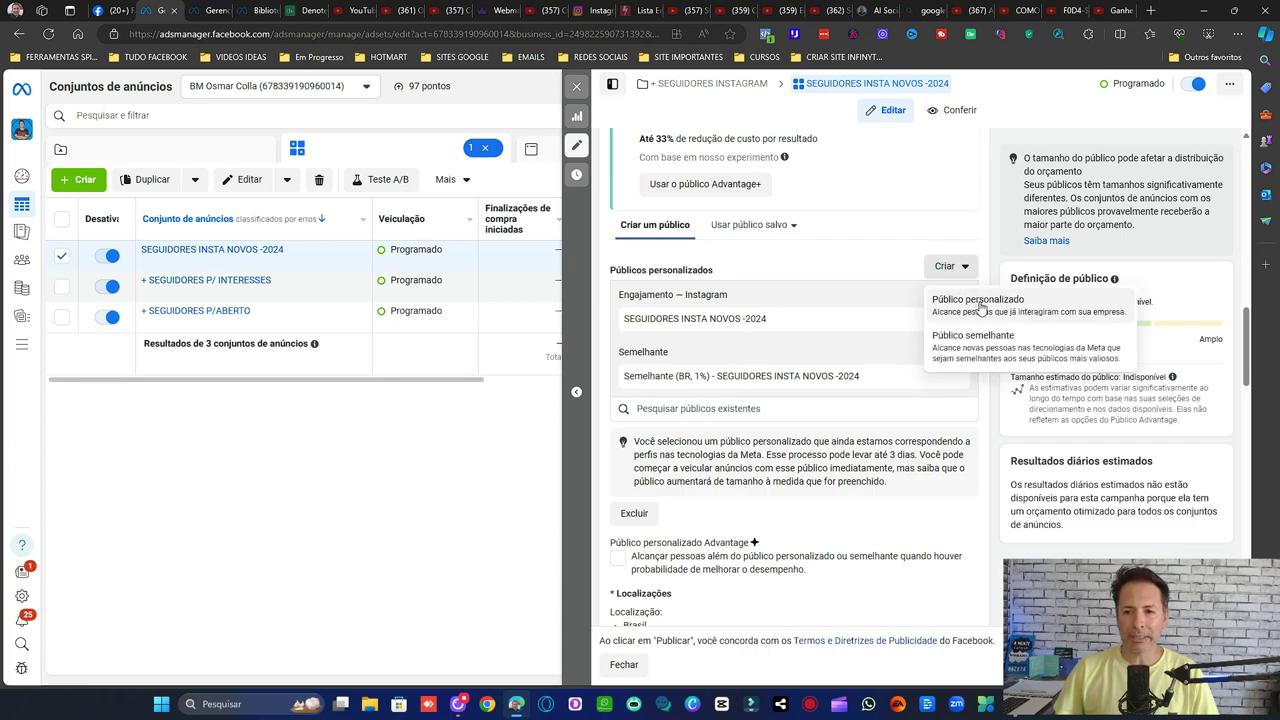
click(979, 300)
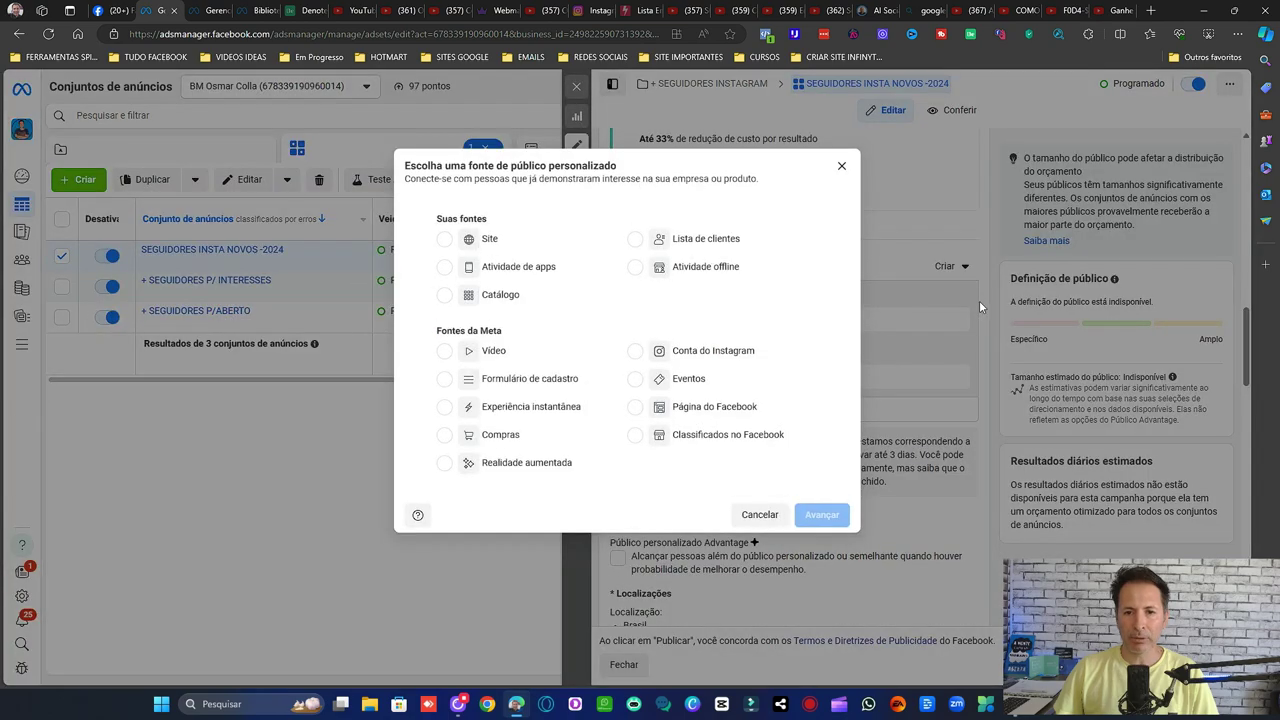
click(683, 355)
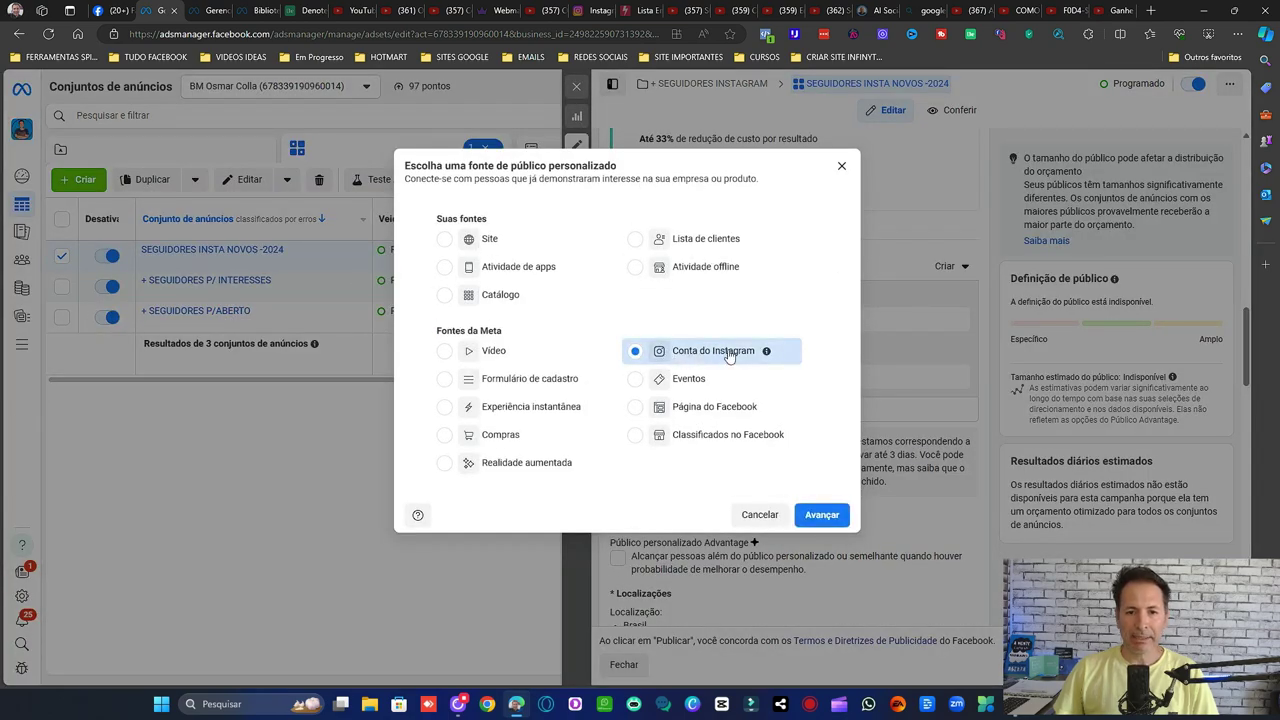
click(822, 515)
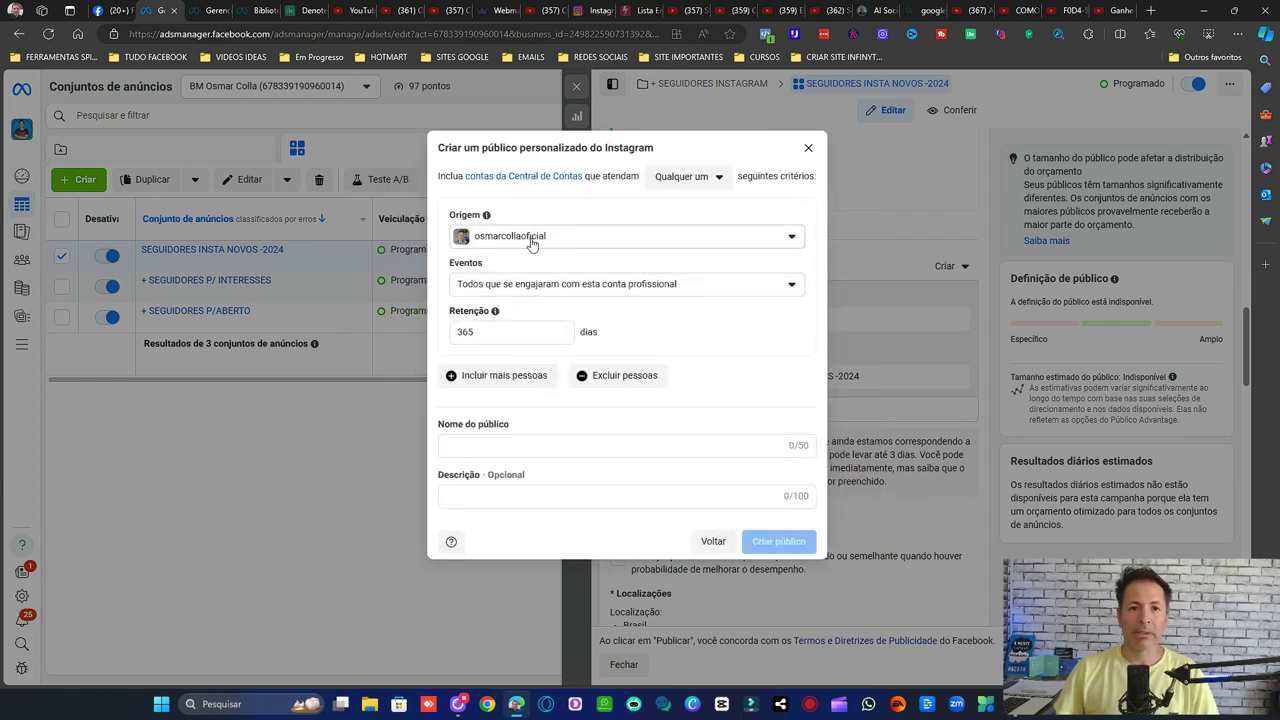
Keep the selected Instagram account as origin and set the audience event to accounts that started following this professional account
click(571, 240)
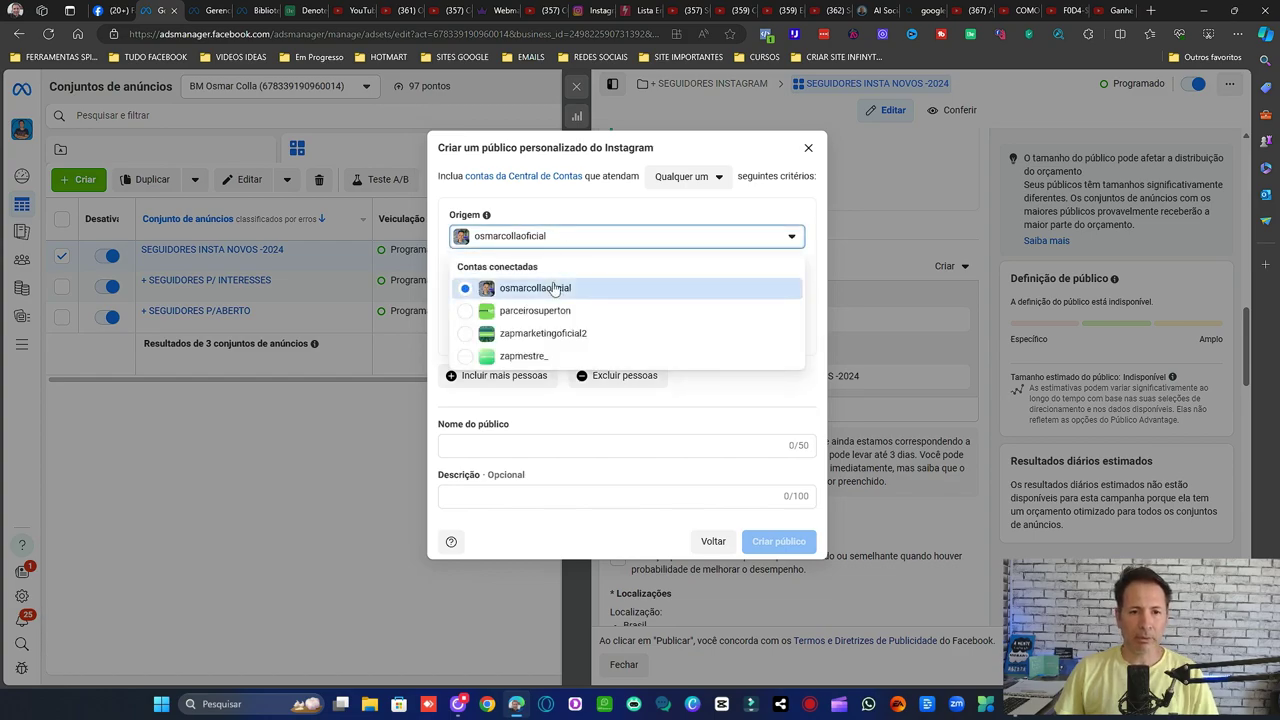
click(604, 209)
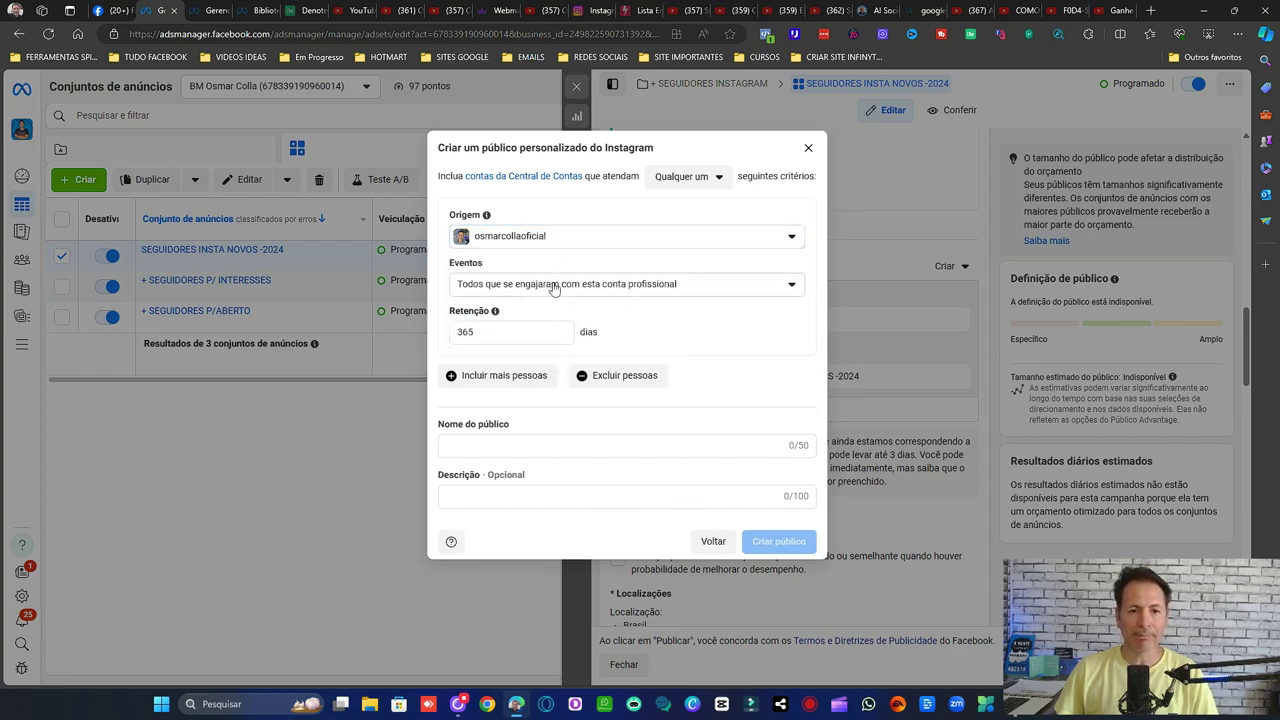
click(588, 285)
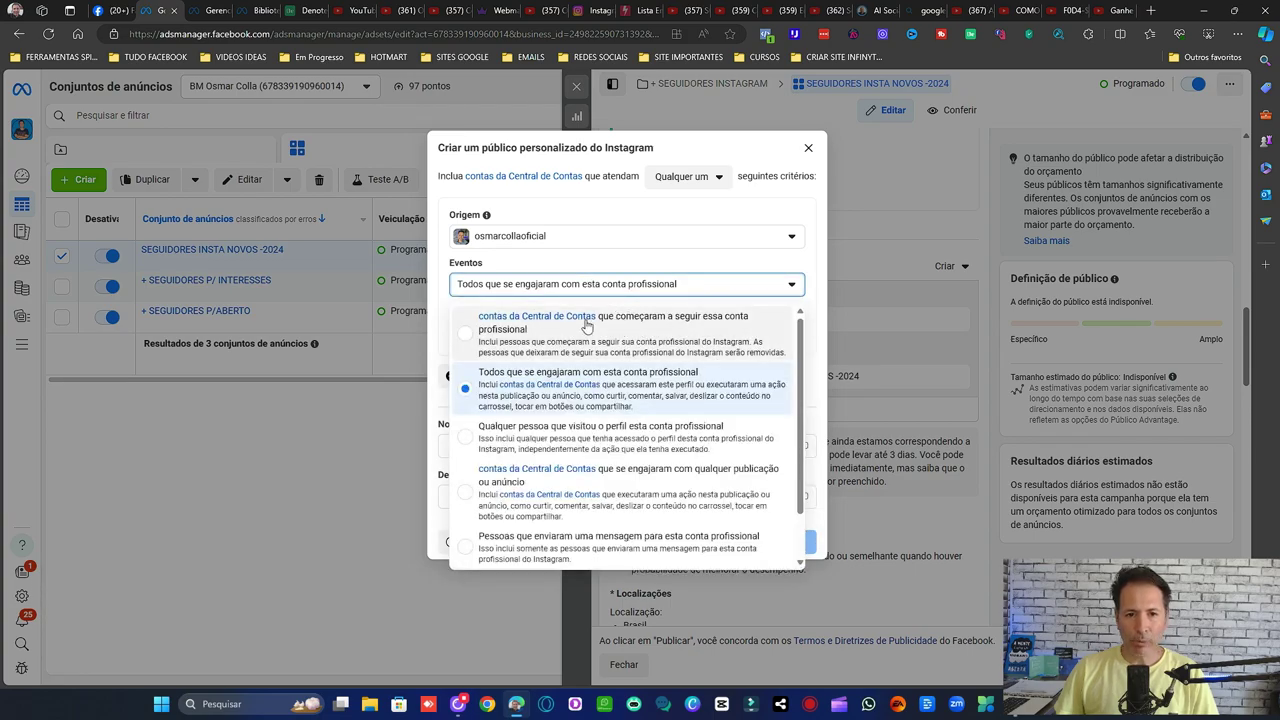
click(630, 331)
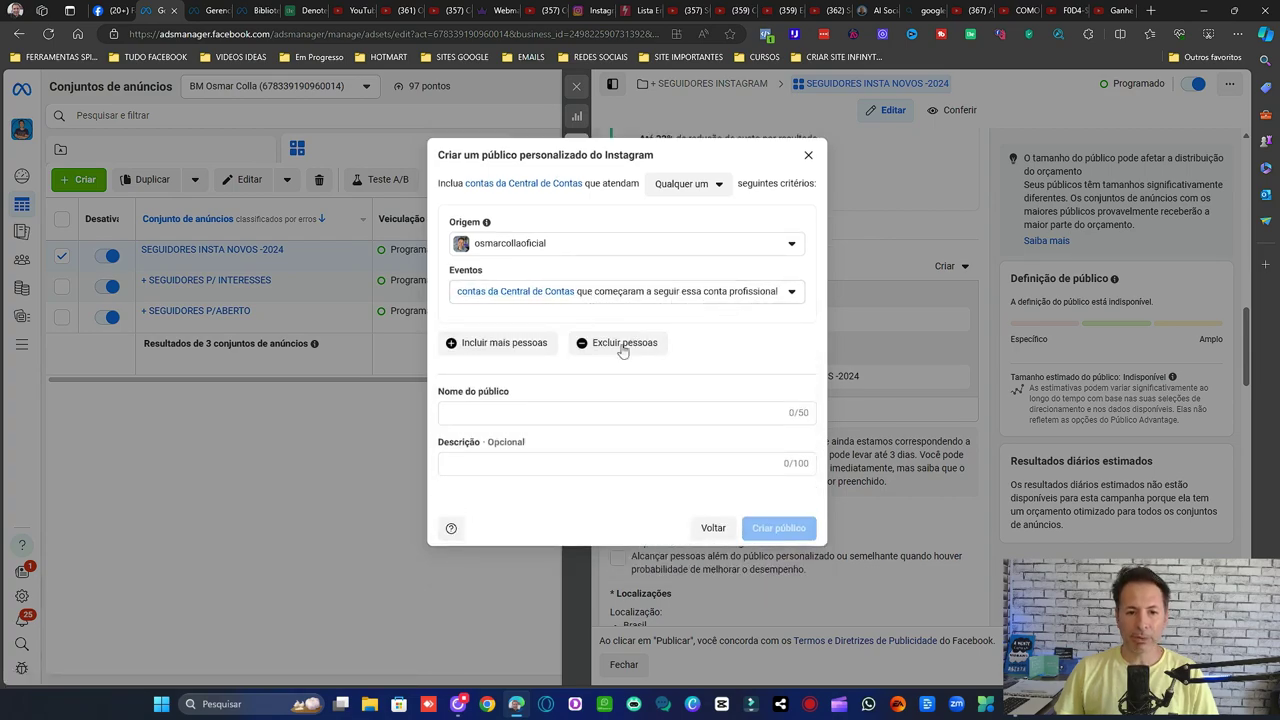
Autofill audience name SEGUIDORES INSTA NOVOS -2024 and ad set name + SEGUIDORES P/ SEMELHANTES SEGUIDORES, and cancel the audience creation
click(522, 410)
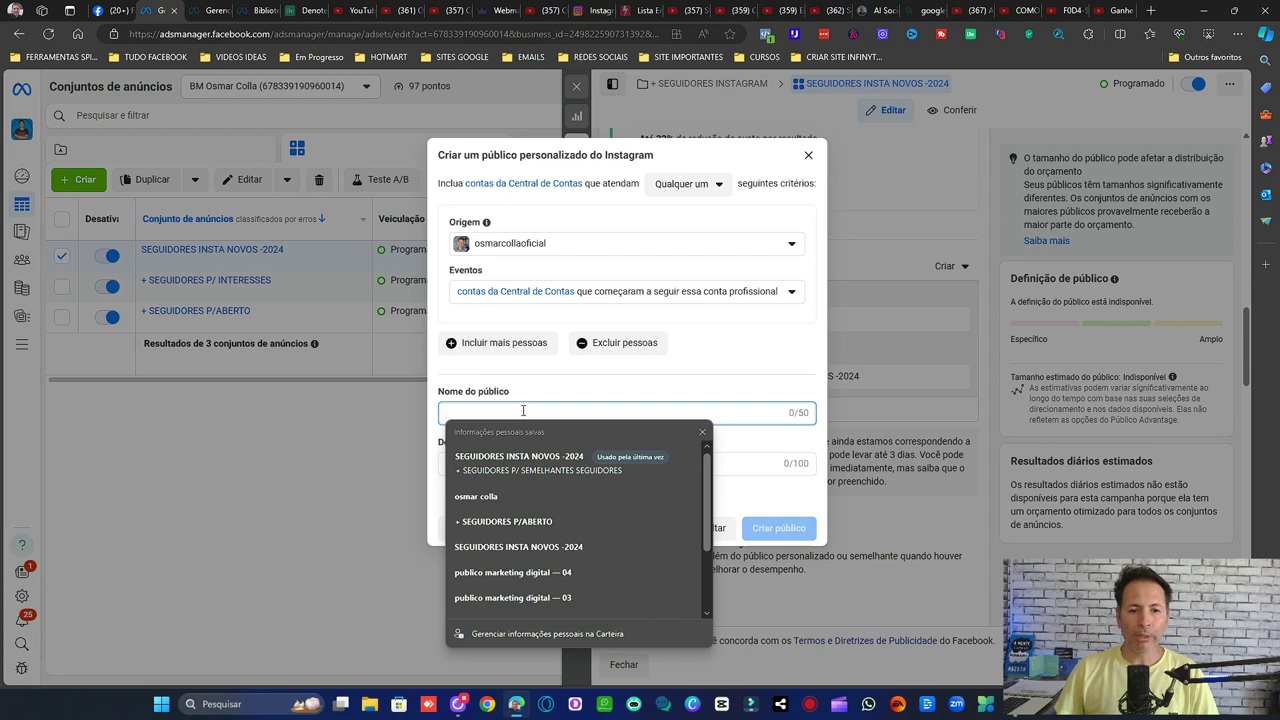
click(519, 456)
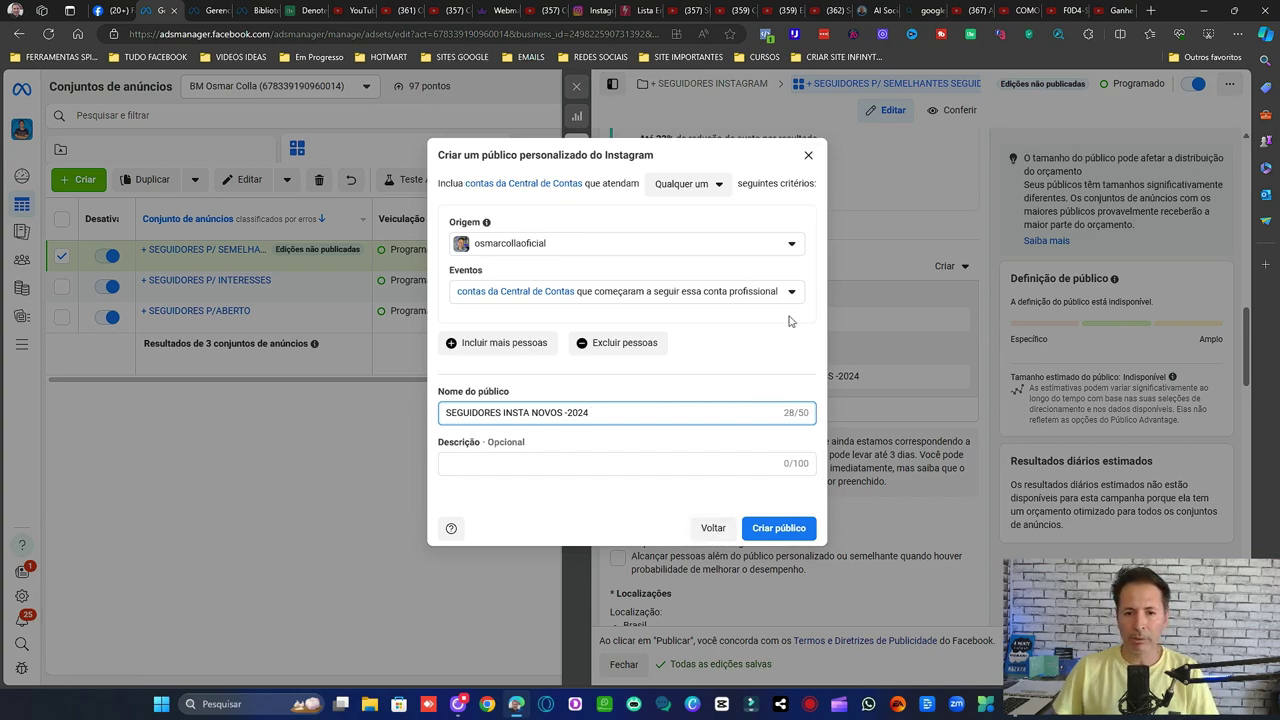
click(713, 528)
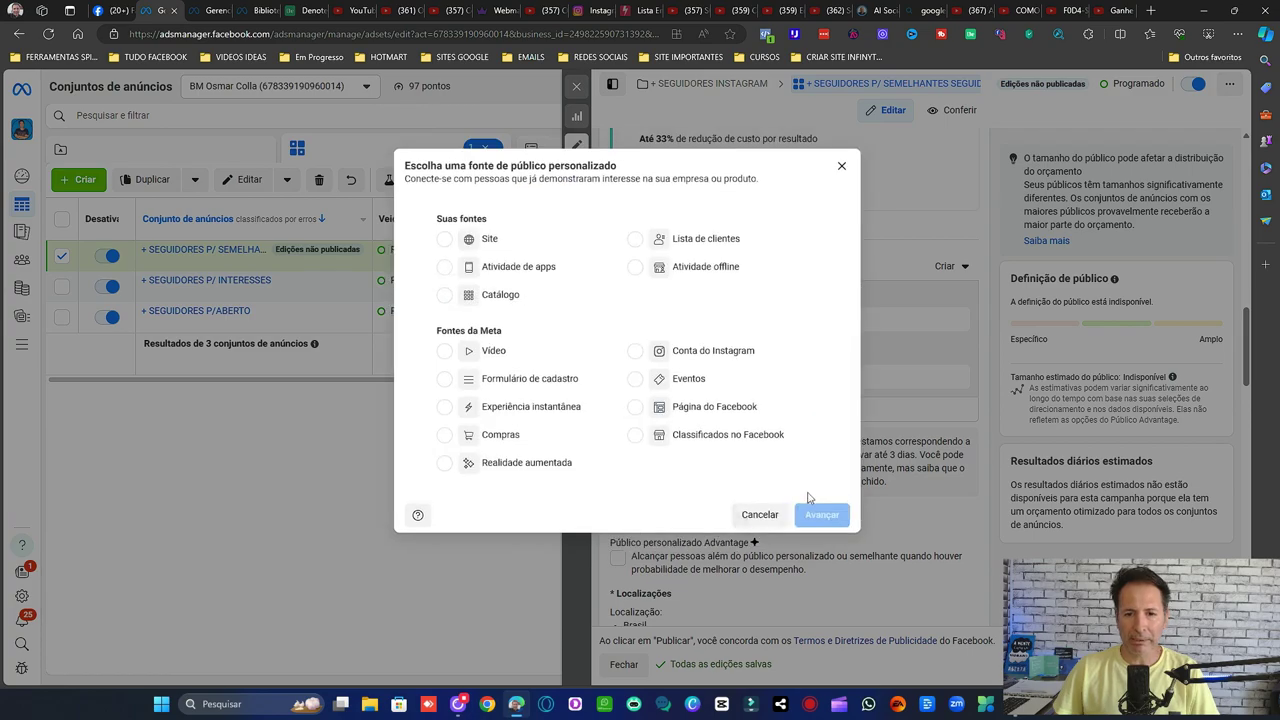
click(762, 514)
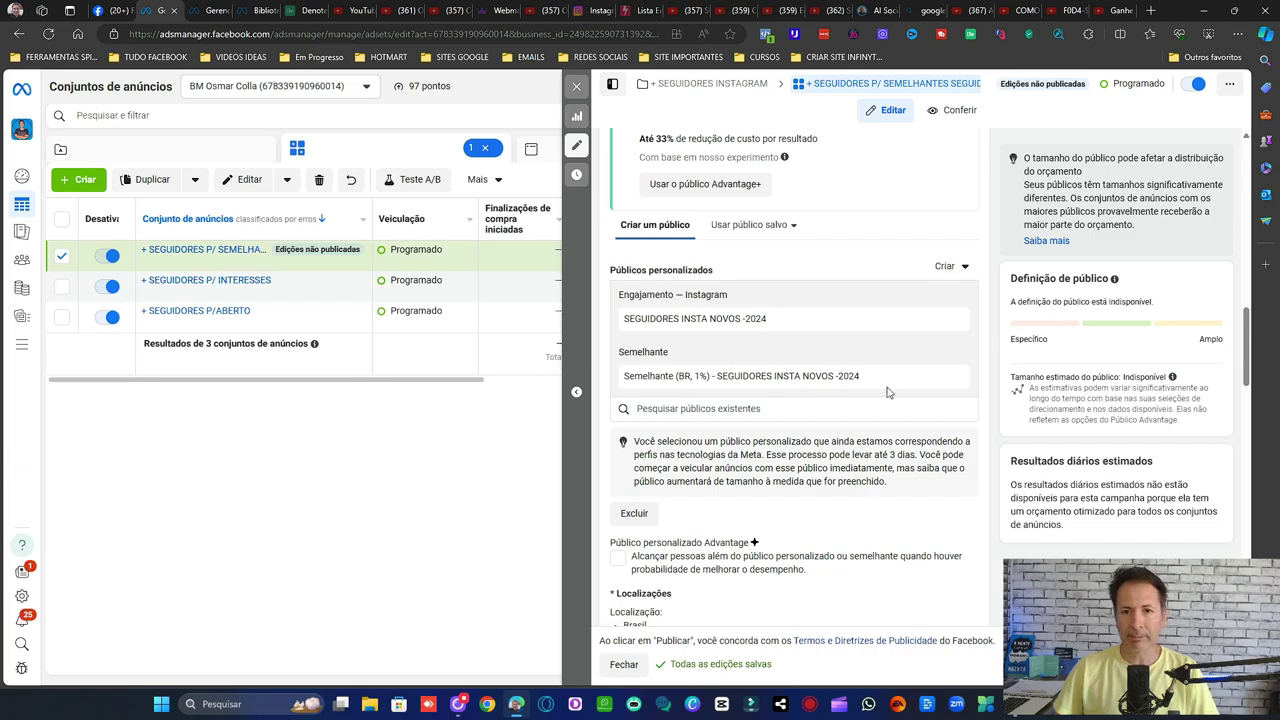
Check the lookalike ad set's audience and name, and close its editor without publishing the draft edits
scroll(886, 392, down, 3)
scroll(898, 376, up, 10)
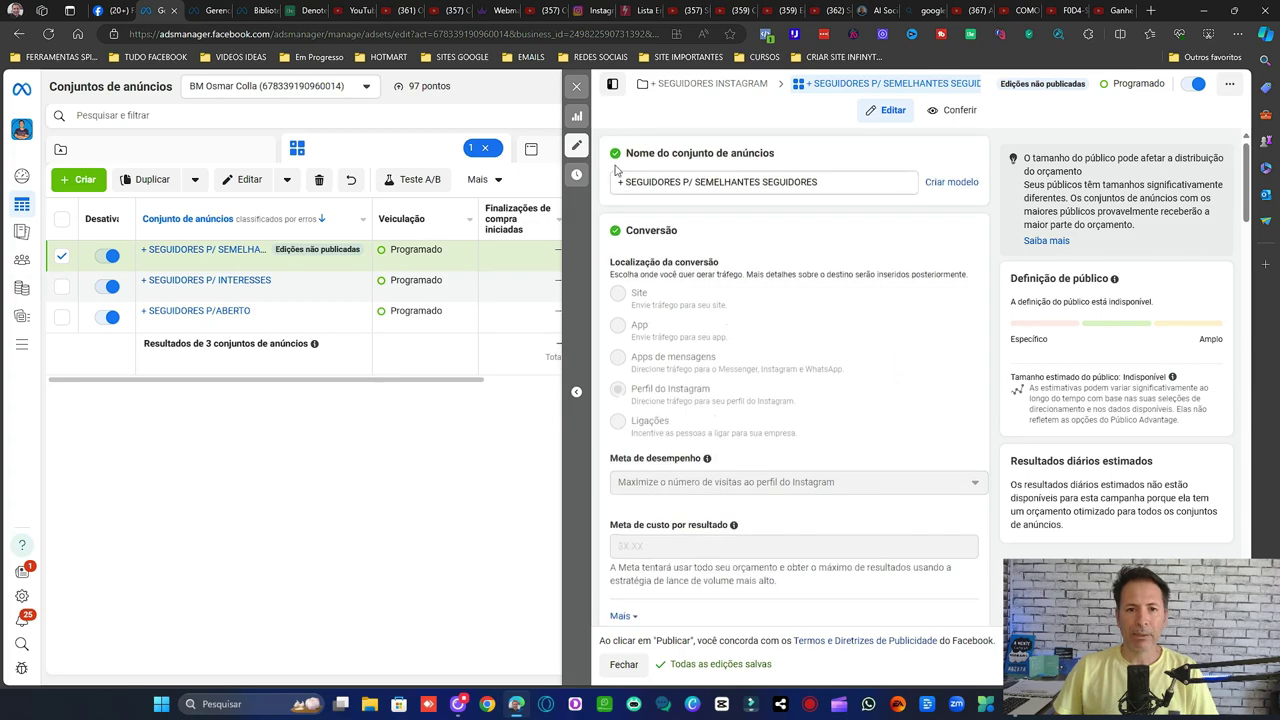
click(576, 86)
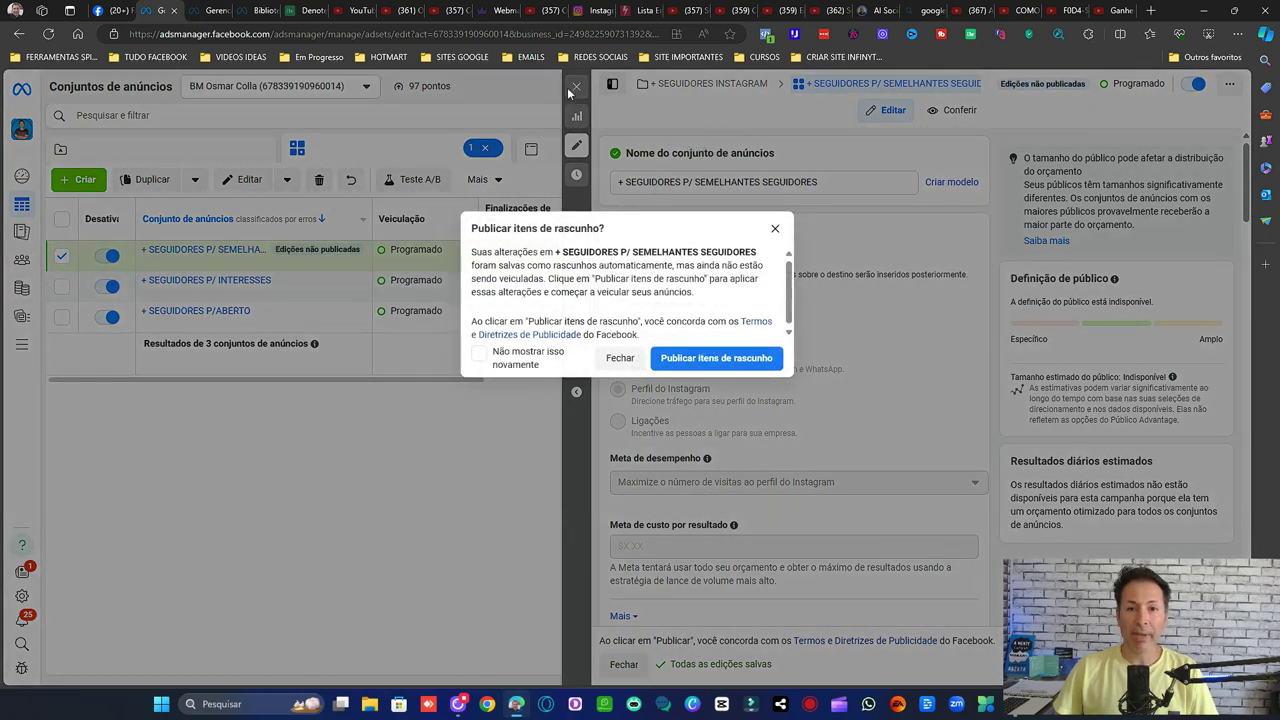
click(619, 358)
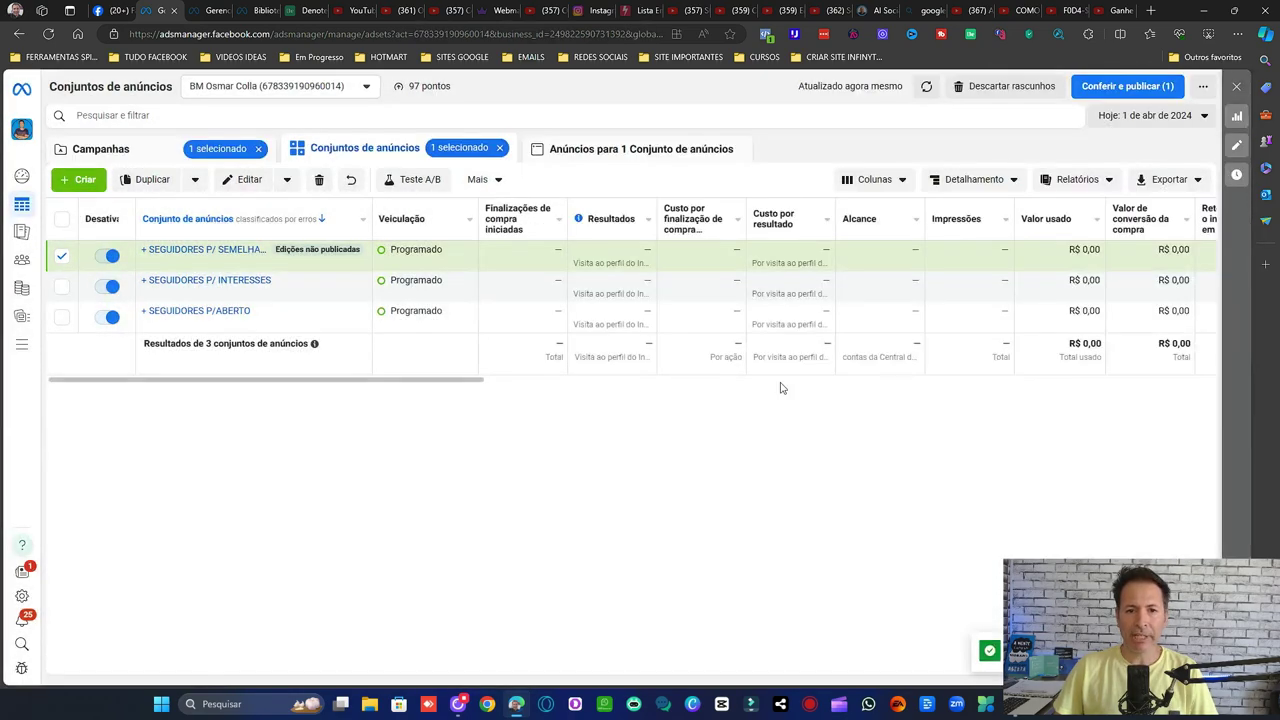
Discard all unpublished draft changes in the ad account
click(1016, 86)
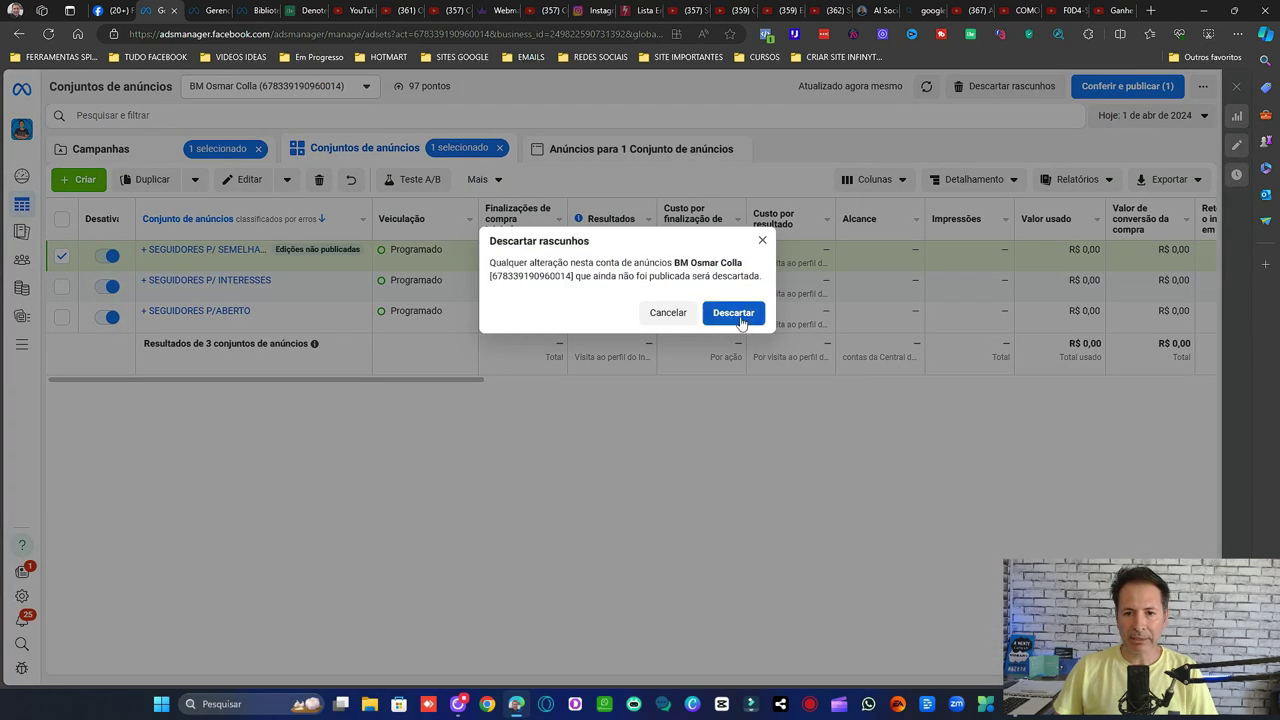
click(733, 327)
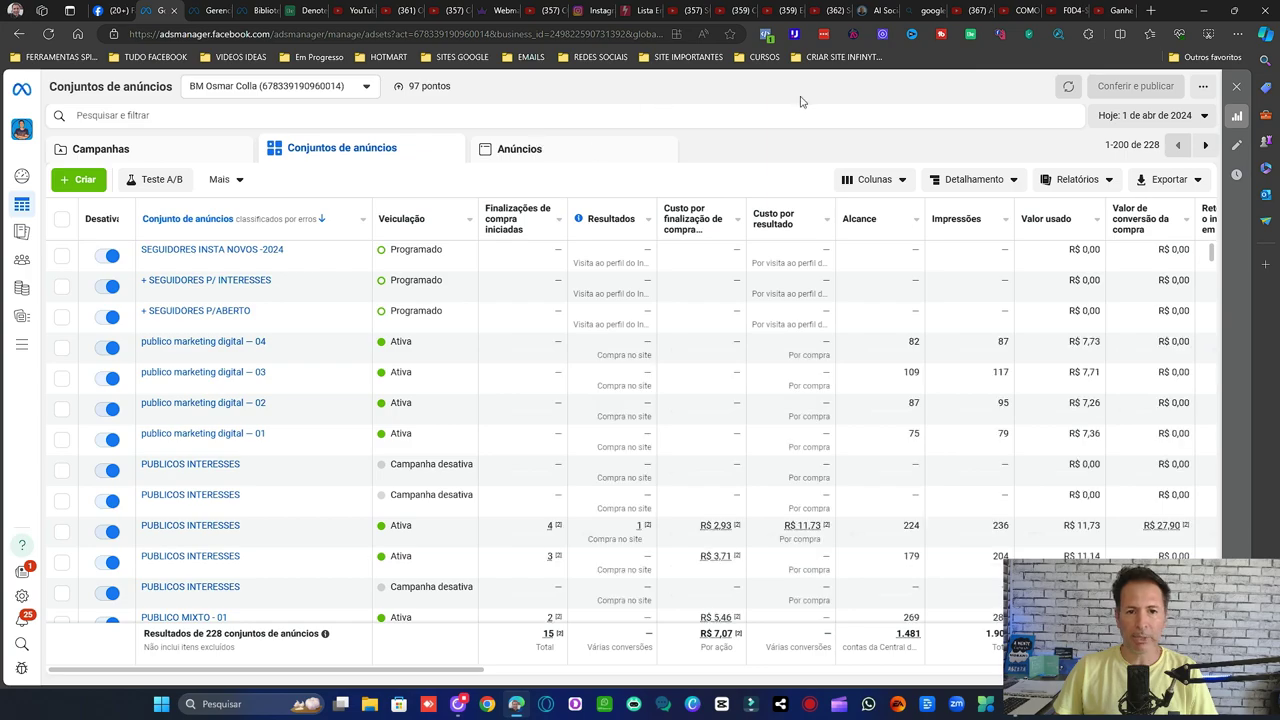
Select the SEGUIDORES INSTA NOVOS -2024 ad set and the + SEGUIDORES INSTAGRAM campaign, and view that ad set's ads
click(61, 256)
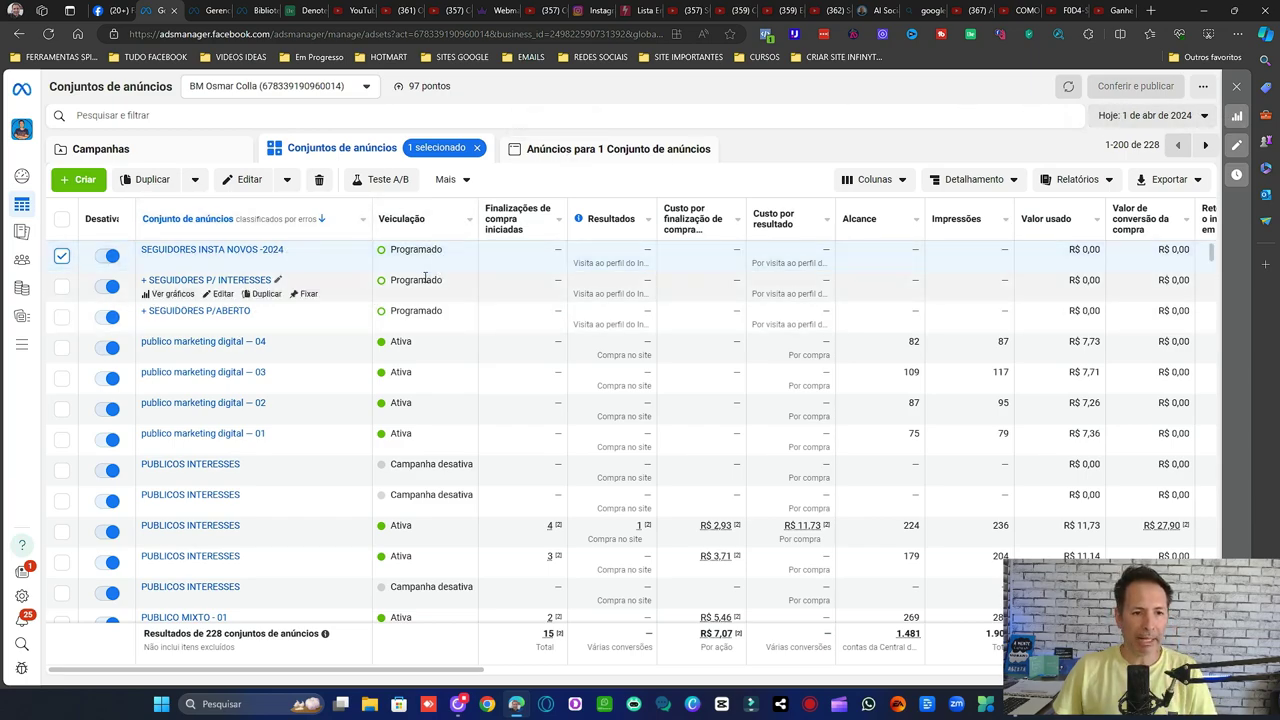
click(208, 149)
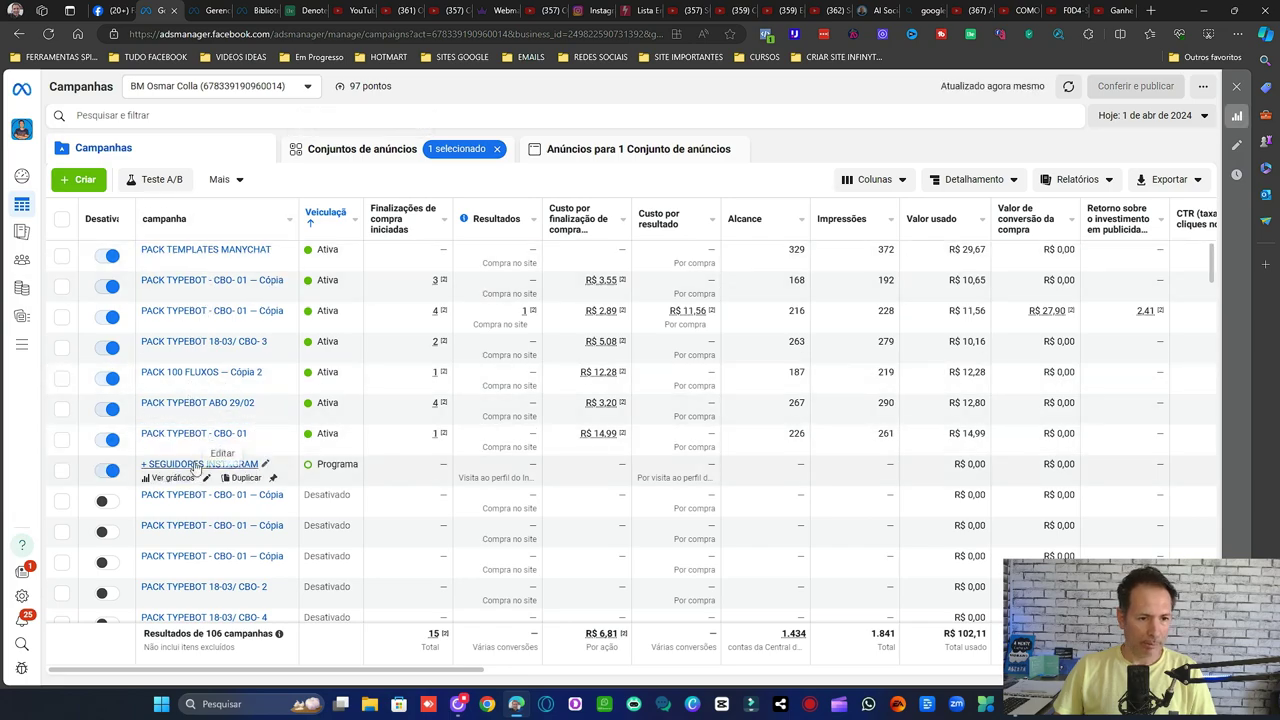
click(62, 471)
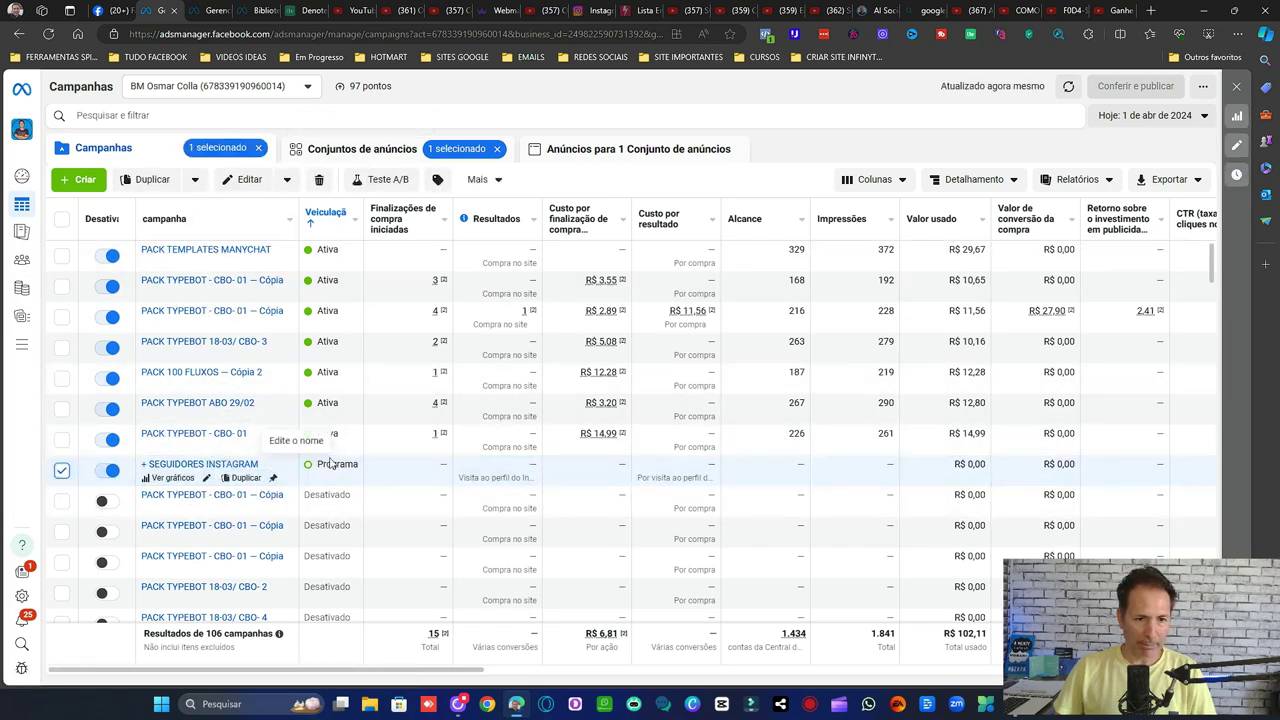
click(376, 148)
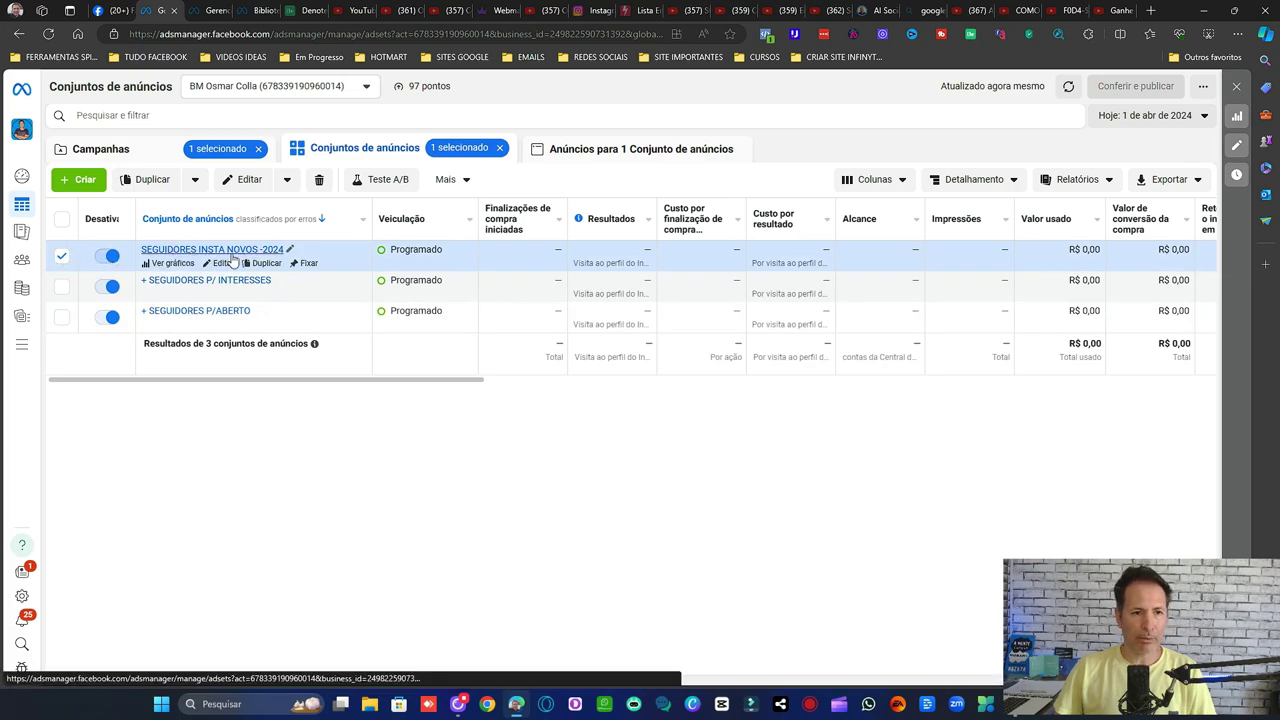
click(675, 157)
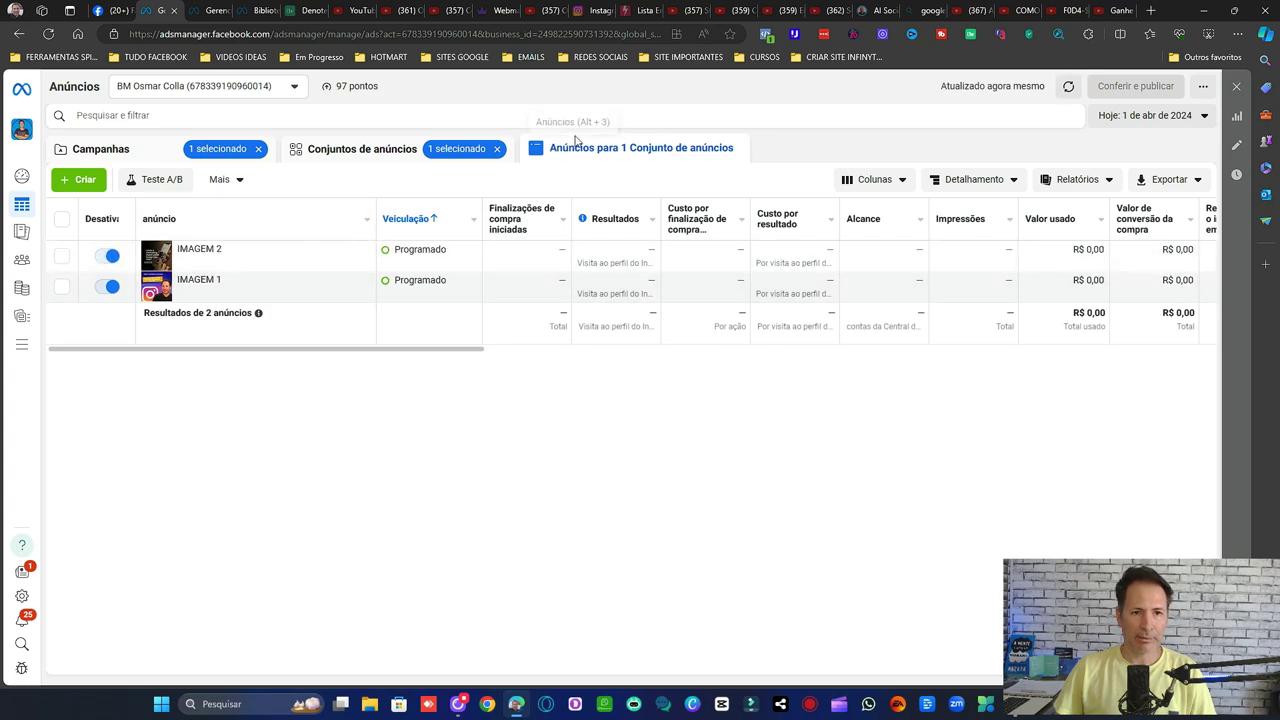
Add the interests and open ad sets to the selection, review the ads of all three, and return to the campaign list
click(358, 149)
click(61, 287)
click(61, 317)
click(645, 150)
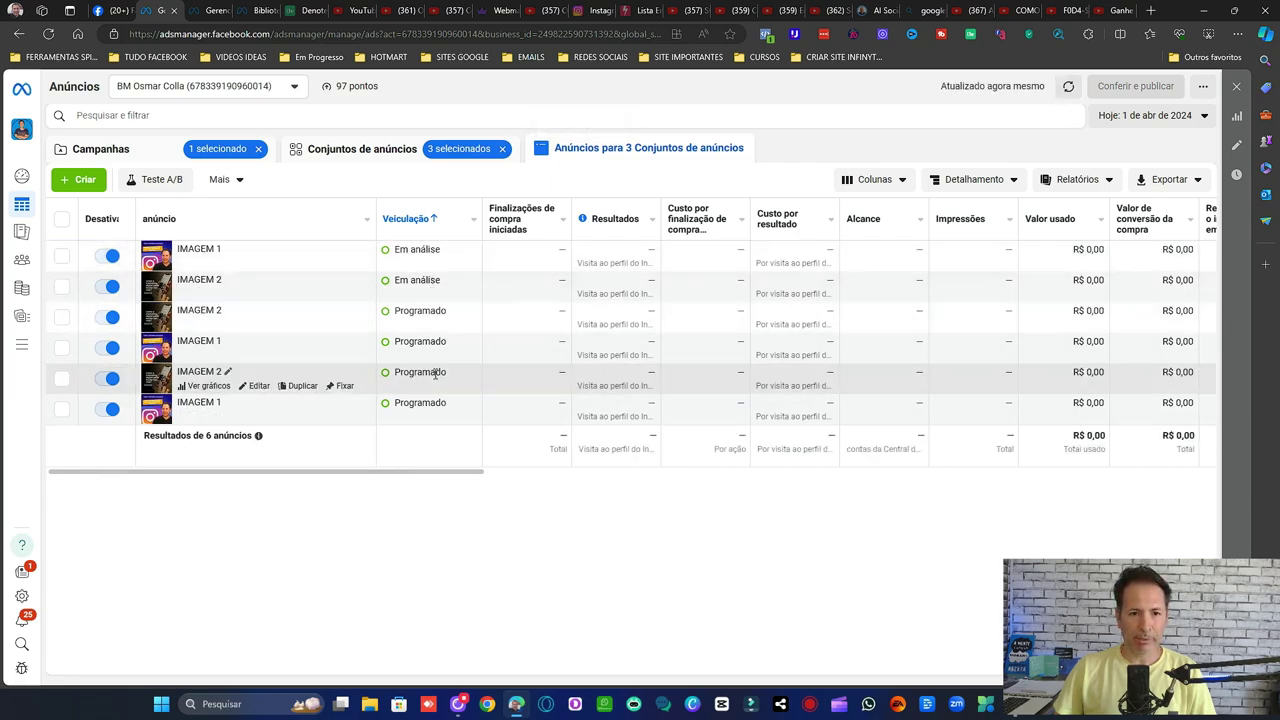
click(366, 150)
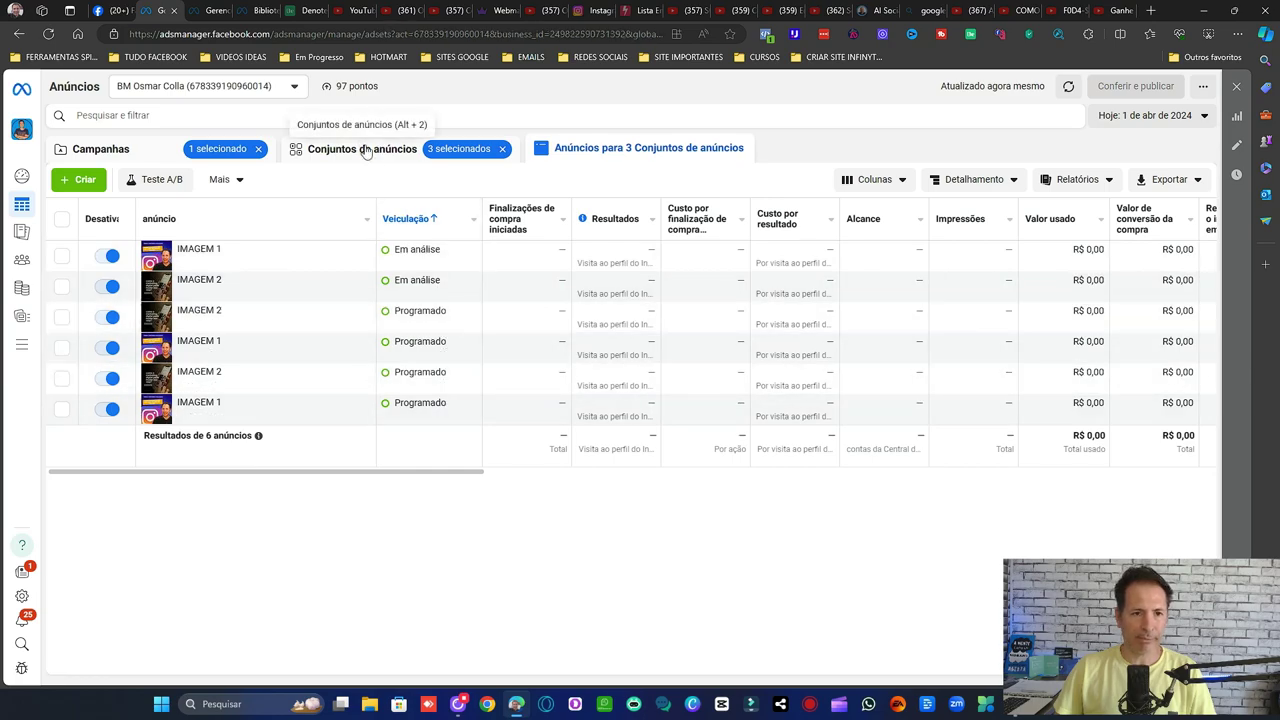
click(150, 150)
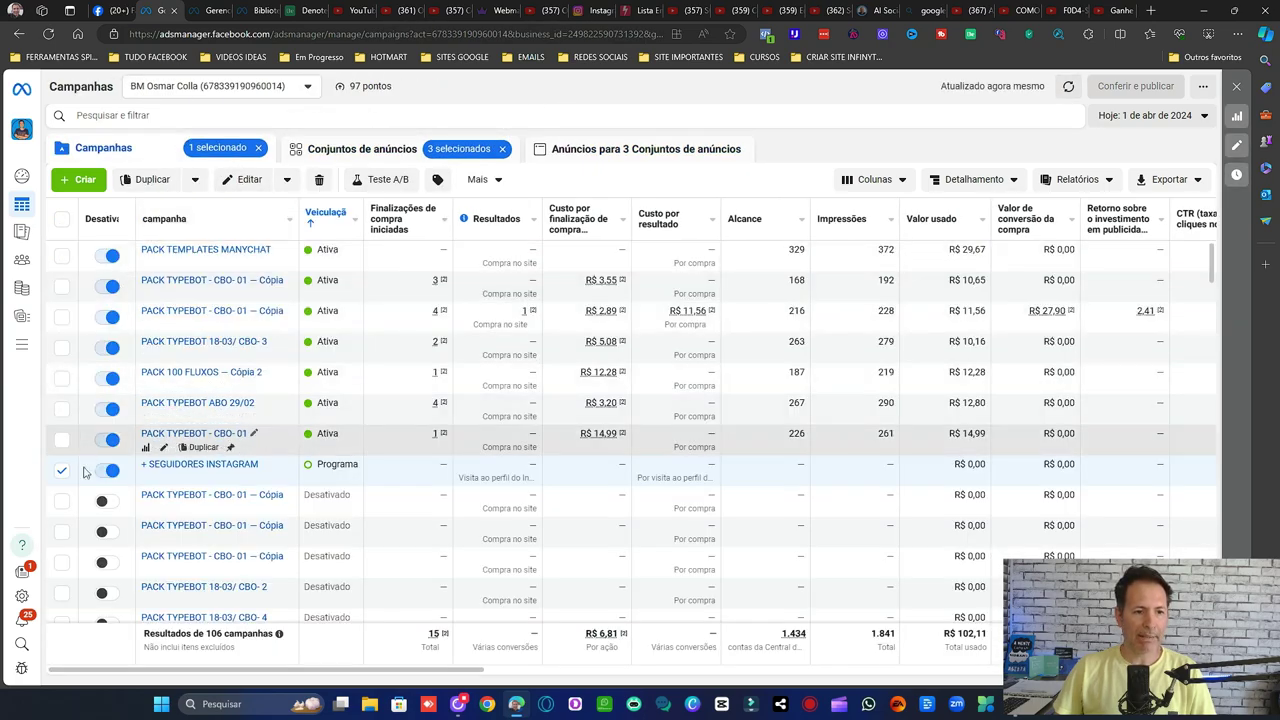